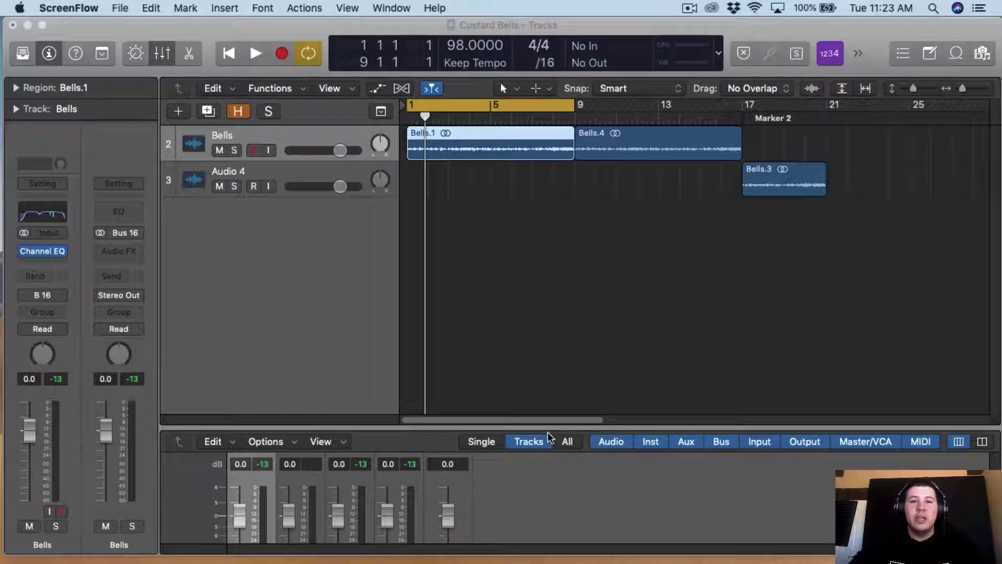
Check the Bells channel EQ, then audition the Bells.1 loop from the start.
{"action": "left_click", "coordinate": [441, 235]}
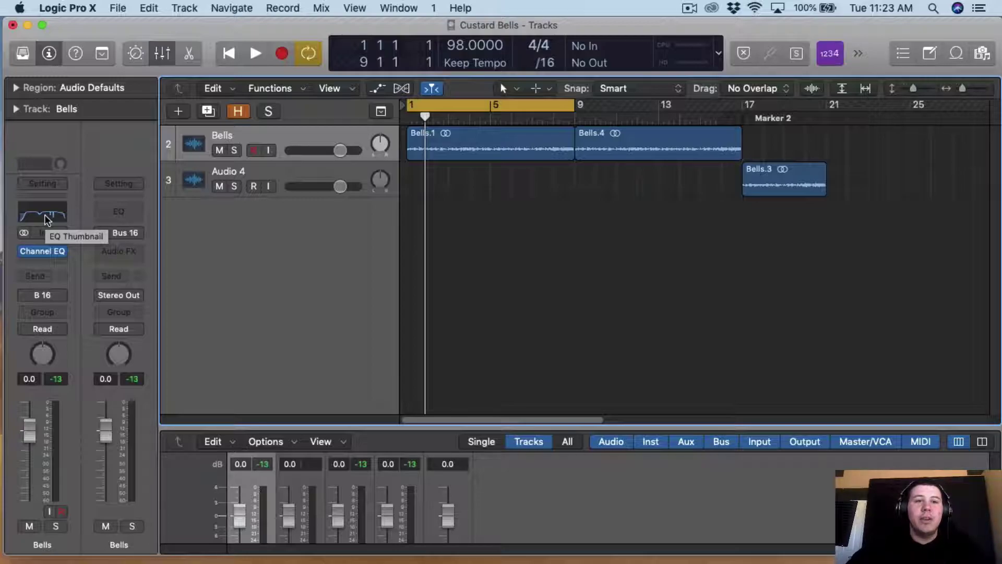
{"action": "left_click", "coordinate": [44, 217]}
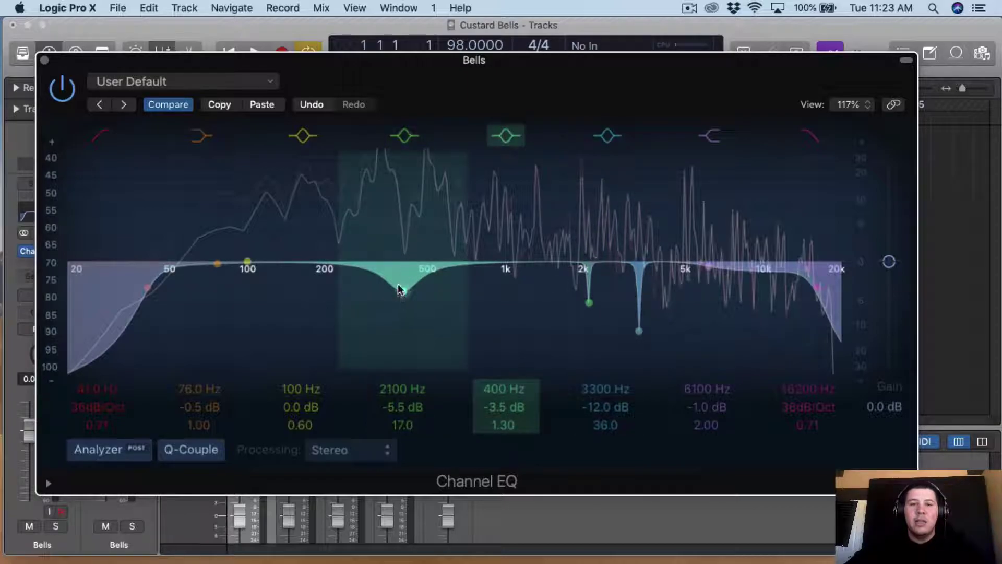
{"action": "left_click", "coordinate": [45, 61]}
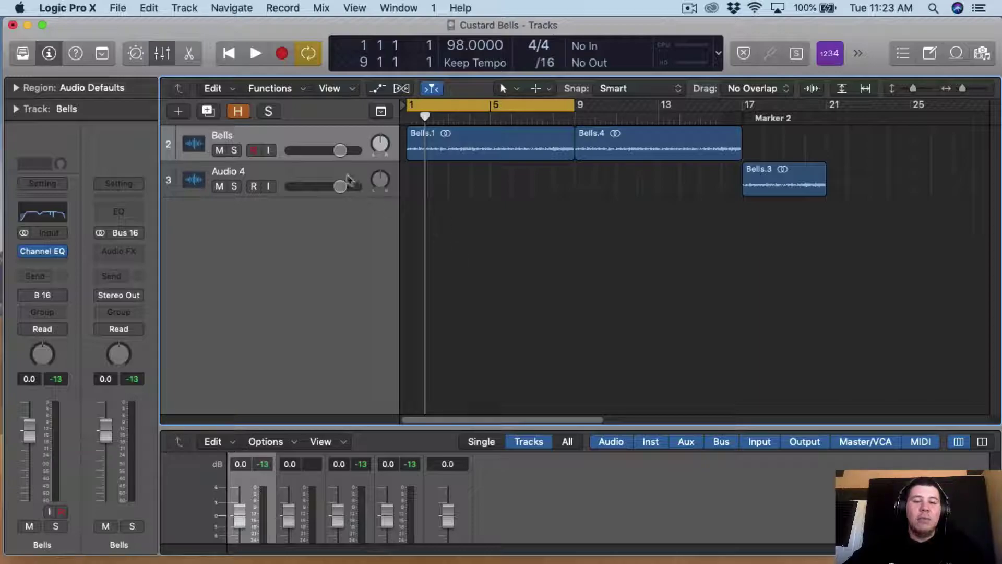
{"action": "left_click", "coordinate": [443, 147]}
{"action": "key", "text": "shift+Return"}
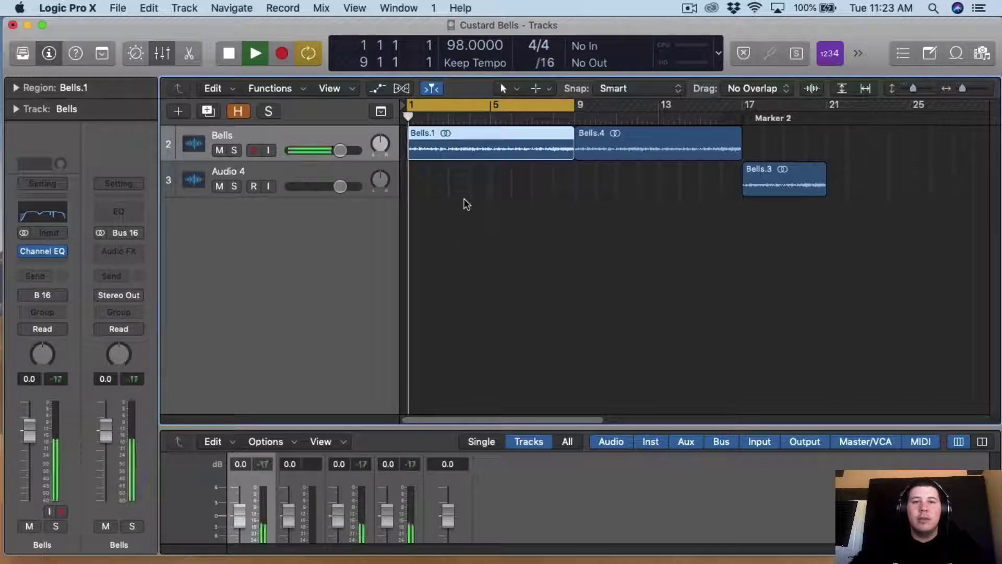
{"action": "left_click", "coordinate": [465, 205]}
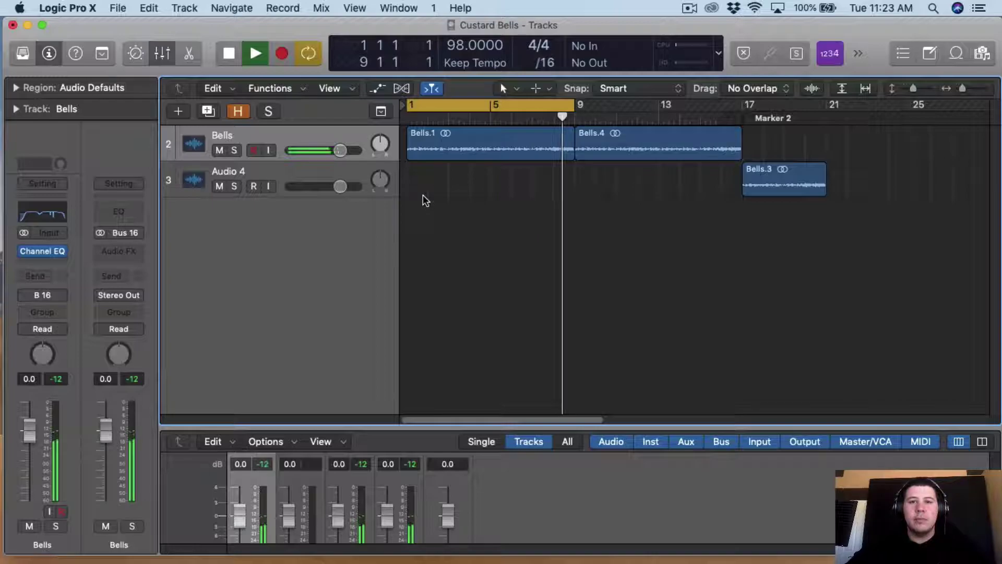
{"action": "key", "text": "space"}
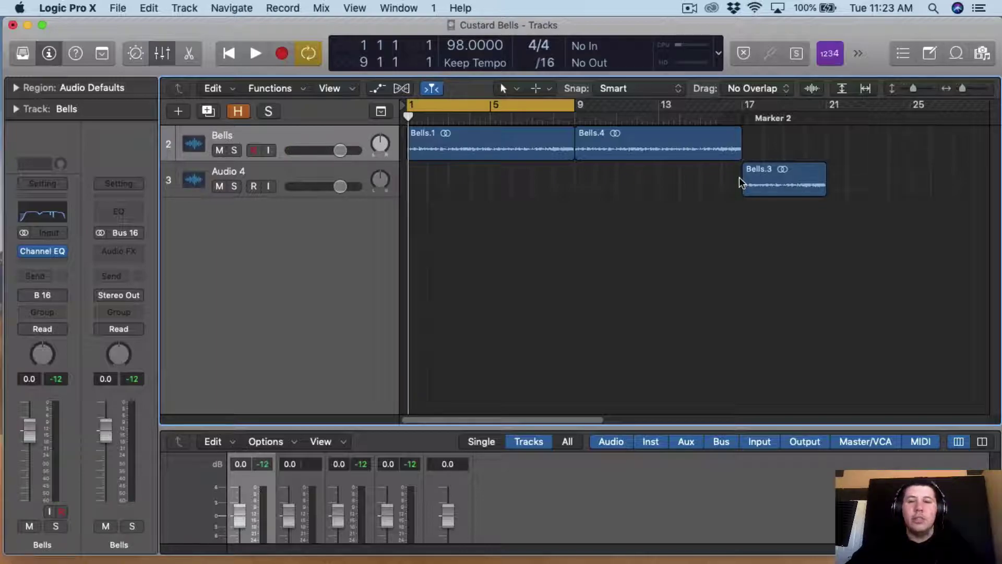
Set a cycle range over bars 1–17, then turn cycle looping off.
{"action": "key", "text": "super+Right"}
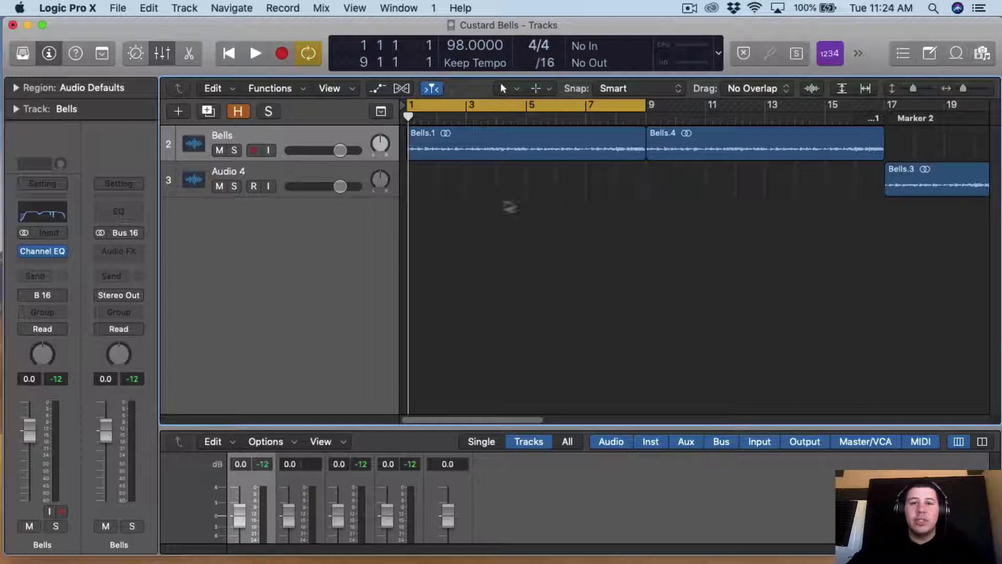
{"action": "scroll", "coordinate": [436, 143], "scroll_direction": "right", "scroll_amount": 1}
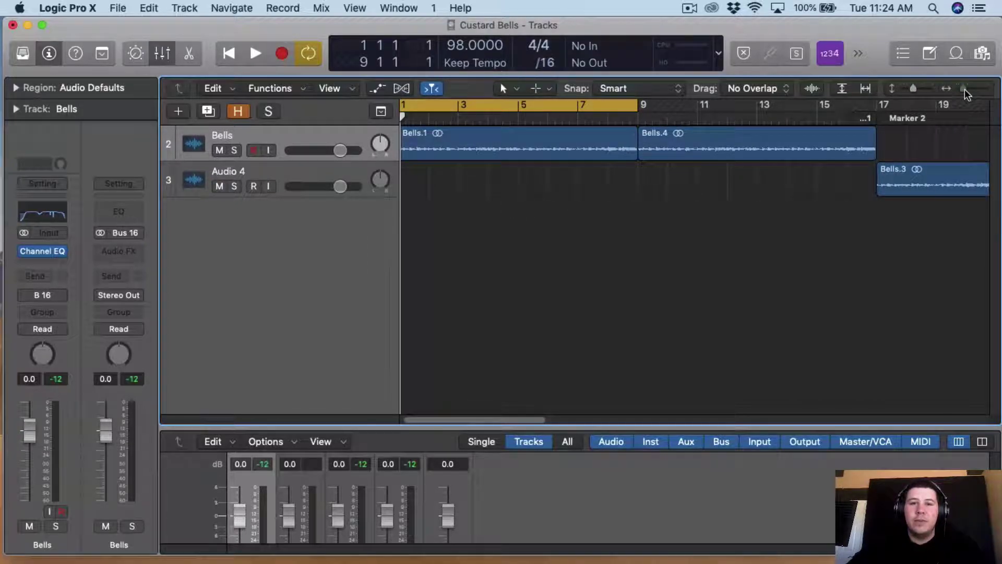
{"action": "left_click_drag", "start_coordinate": [967, 93], "coordinate": [948, 98]}
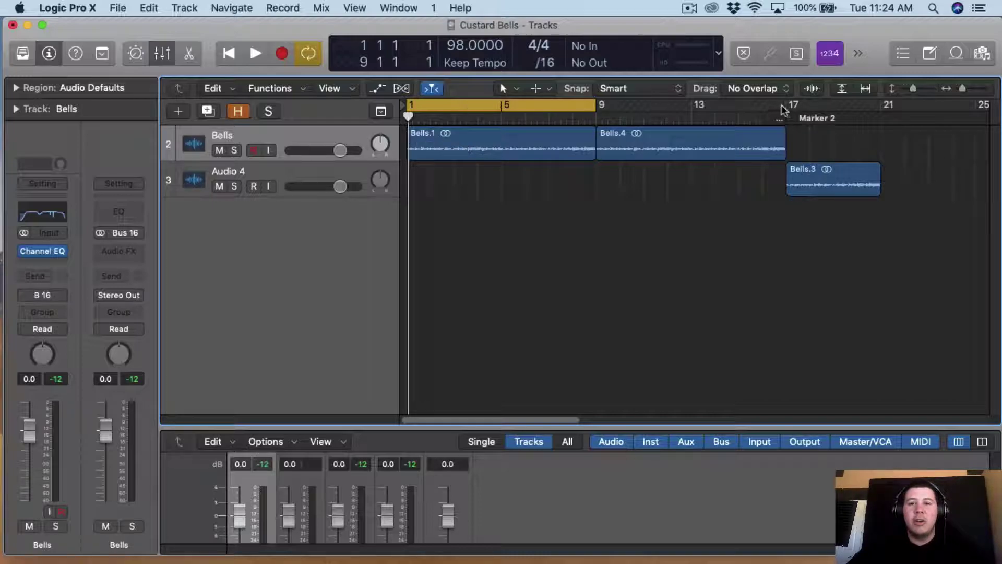
{"action": "left_click_drag", "start_coordinate": [788, 106], "coordinate": [426, 106]}
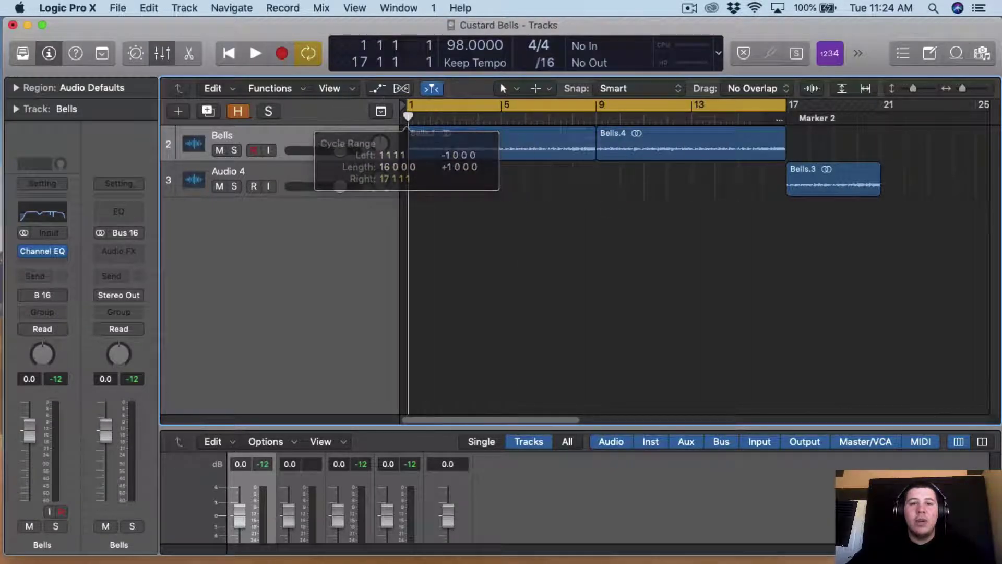
{"action": "left_click", "coordinate": [433, 104]}
{"action": "left_click", "coordinate": [501, 114]}
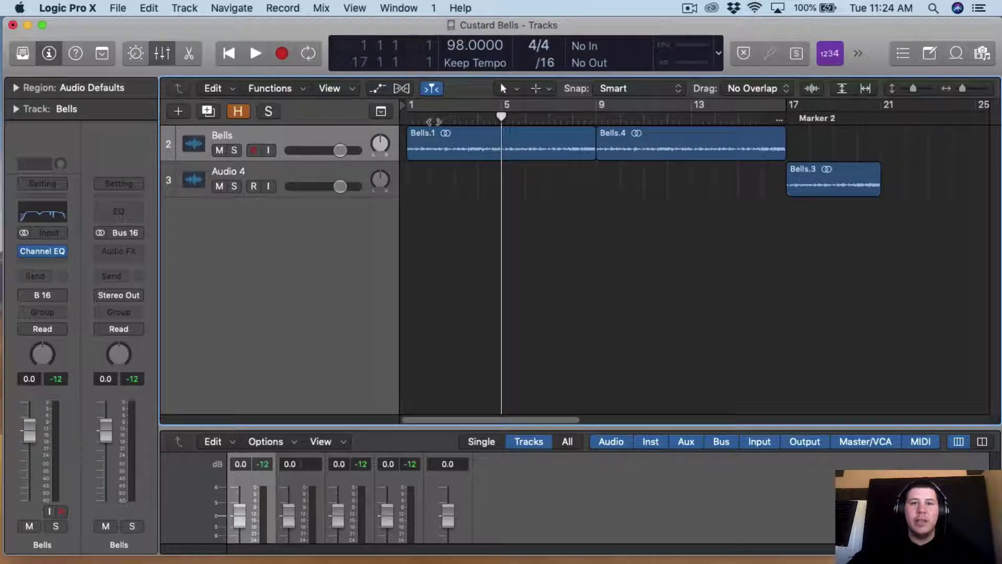
{"action": "scroll", "coordinate": [738, 210], "scroll_direction": "right", "scroll_amount": 5}
Repeat Bells.3 once, then repeat Bells.3 and Bells.5 together.
{"action": "left_click", "coordinate": [714, 195]}
{"action": "key", "text": "super+r"}
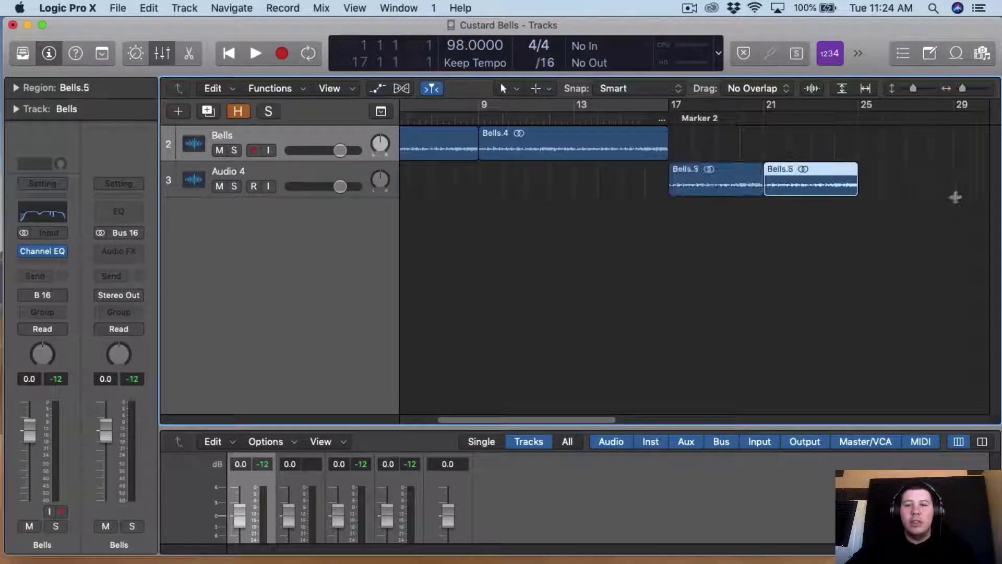
{"action": "left_click_drag", "start_coordinate": [962, 88], "coordinate": [961, 88]}
{"action": "left_click_drag", "start_coordinate": [818, 241], "coordinate": [671, 197]}
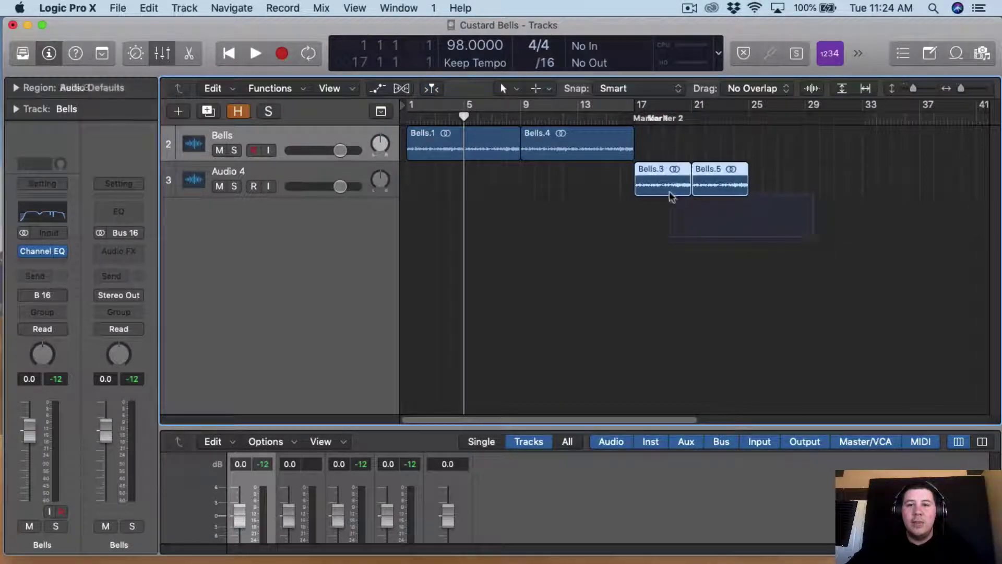
{"action": "key", "text": "super+r"}
{"action": "left_click", "coordinate": [789, 238]}
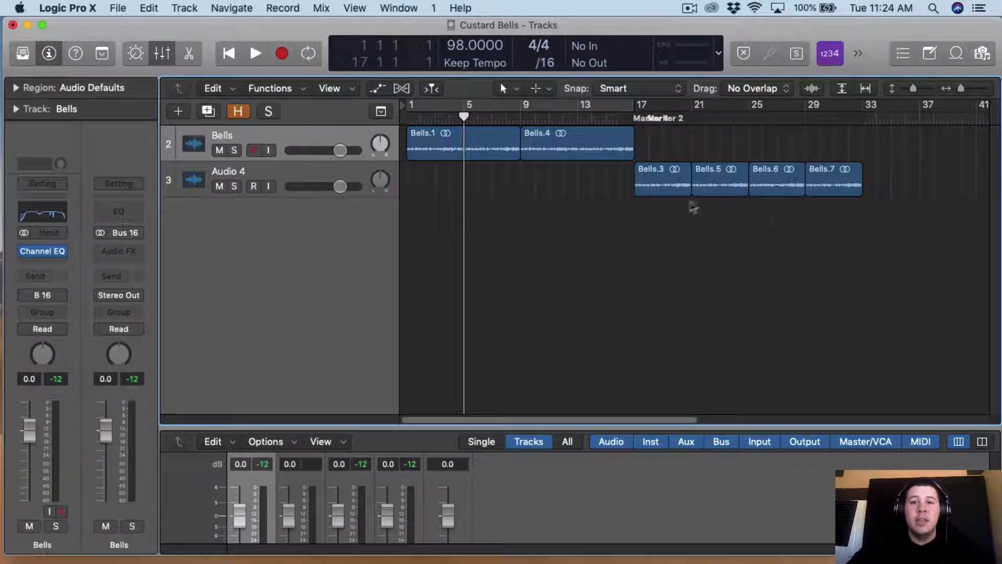
{"action": "left_click_drag", "start_coordinate": [961, 89], "coordinate": [959, 88]}
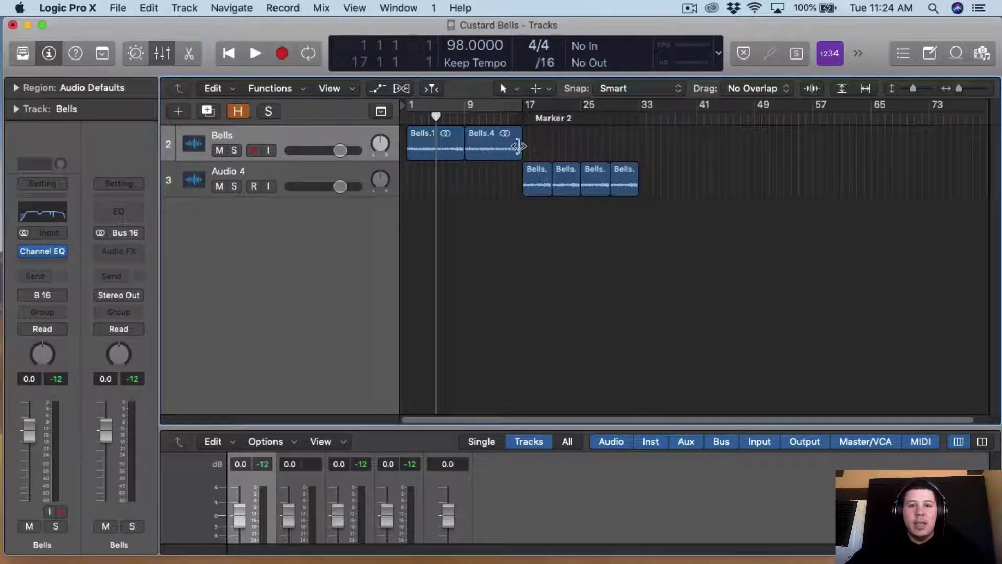
Repeat Bells.4, move the Bells.8 copy to bar 33, and copy four Audio 4 regions to bar 41.
{"action": "left_click", "coordinate": [493, 157]}
{"action": "key", "text": "super+r"}
{"action": "left_click_drag", "start_coordinate": [550, 147], "coordinate": [668, 147]}
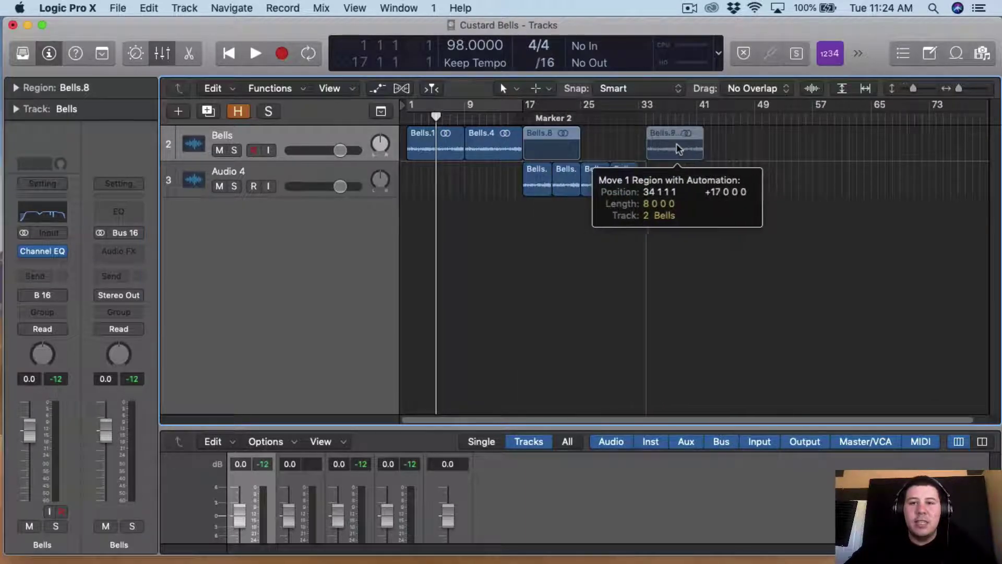
{"action": "mouse_move", "coordinate": [678, 219]}
{"action": "left_mouse_down"}
{"action": "mouse_move", "coordinate": [497, 193]}
{"action": "mouse_move", "coordinate": [716, 208]}
{"action": "left_mouse_up"}
{"action": "left_click", "coordinate": [742, 149]}
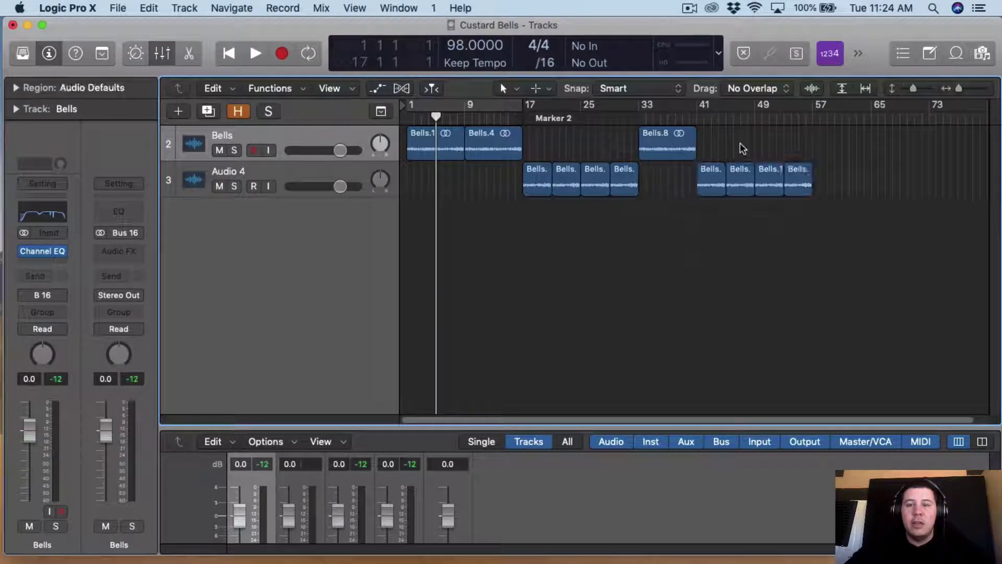
{"action": "scroll", "coordinate": [705, 188], "scroll_direction": "right", "scroll_amount": 1}
Repeat Bells.8, move Bells.13 to bar 57, and cycle bars 17–33.
{"action": "left_click", "coordinate": [673, 151]}
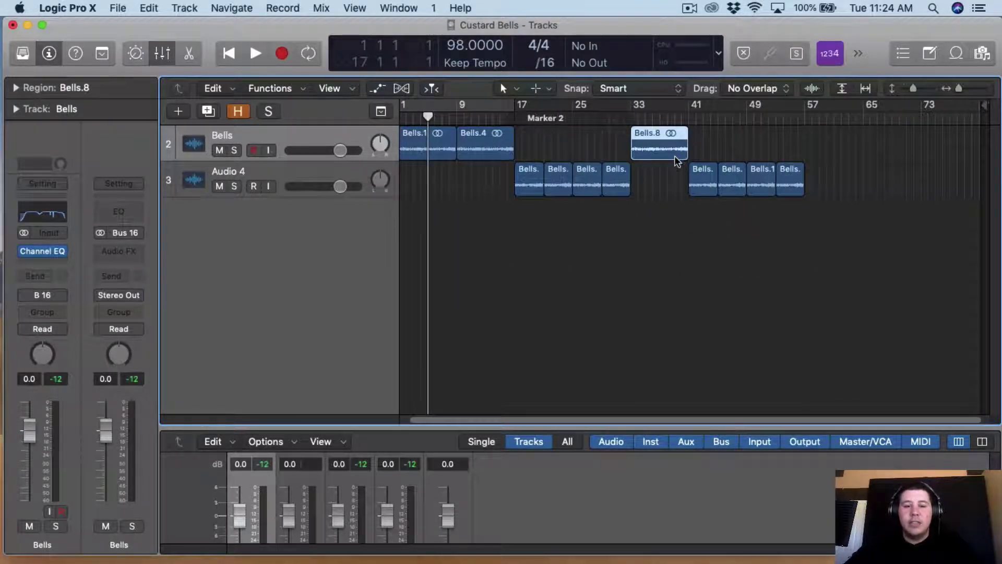
{"action": "key", "text": "super+r"}
{"action": "left_click_drag", "start_coordinate": [729, 145], "coordinate": [851, 147]}
{"action": "key", "text": "z"}
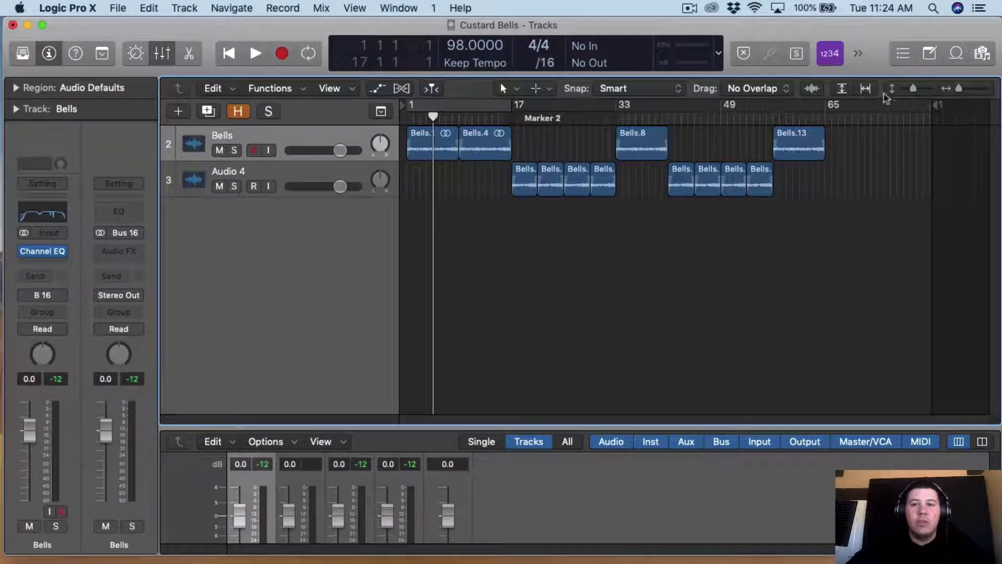
{"action": "key", "text": "z"}
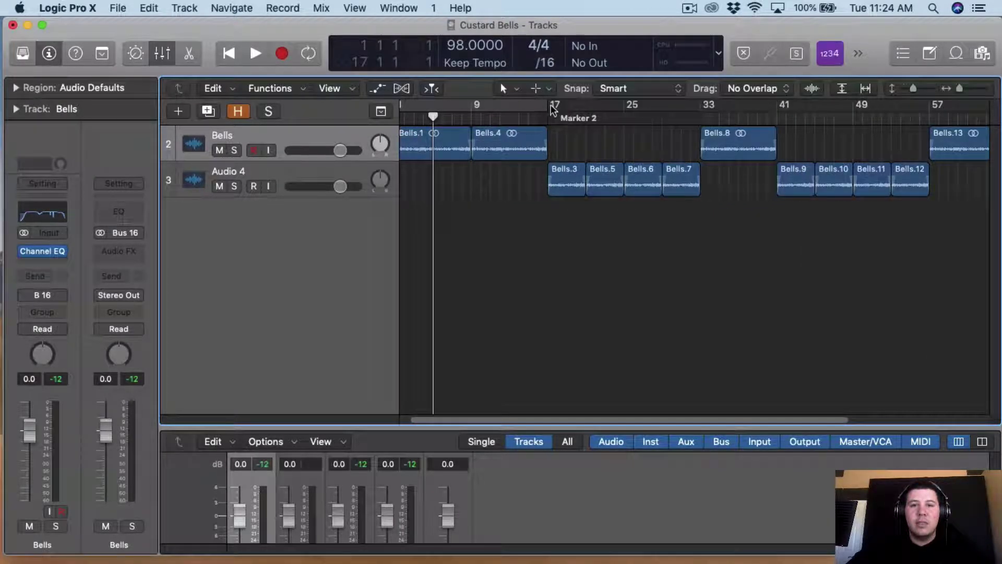
{"action": "left_click_drag", "start_coordinate": [551, 113], "coordinate": [703, 124]}
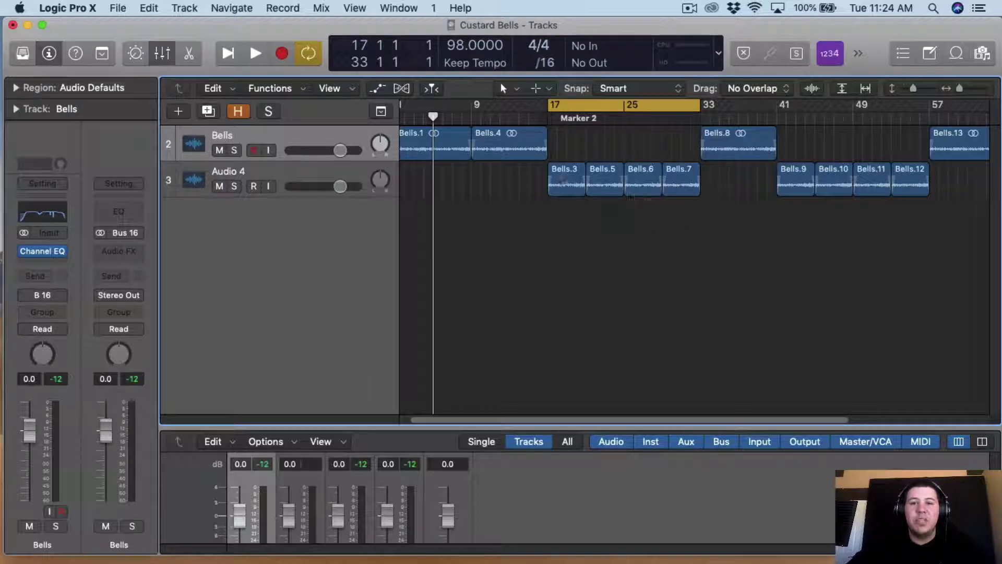
During loop playback, add software instrument track Inst 1 and move it below Audio 4.
{"action": "key", "text": "space"}
{"action": "key", "text": "alt+super+n"}
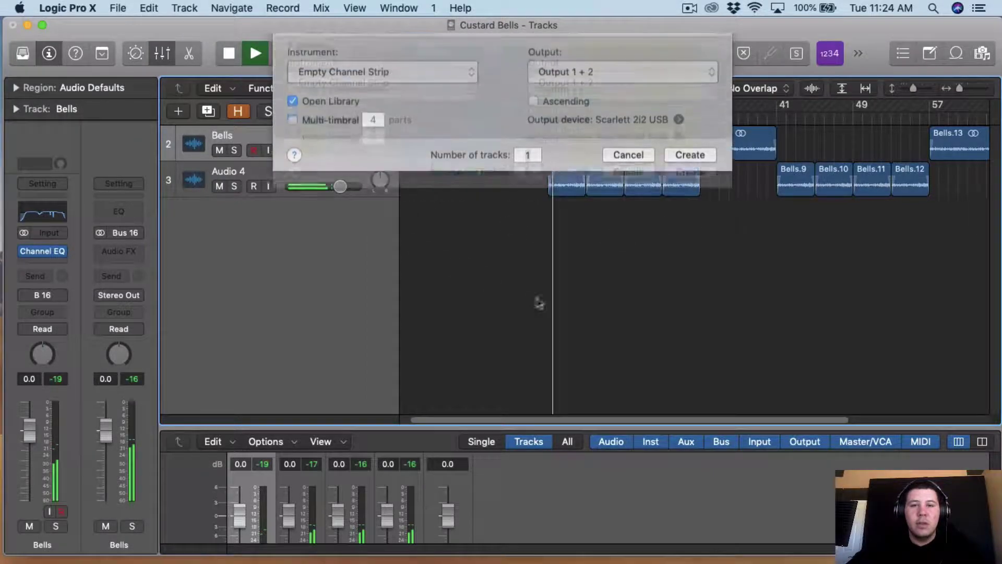
{"action": "left_click", "coordinate": [690, 258]}
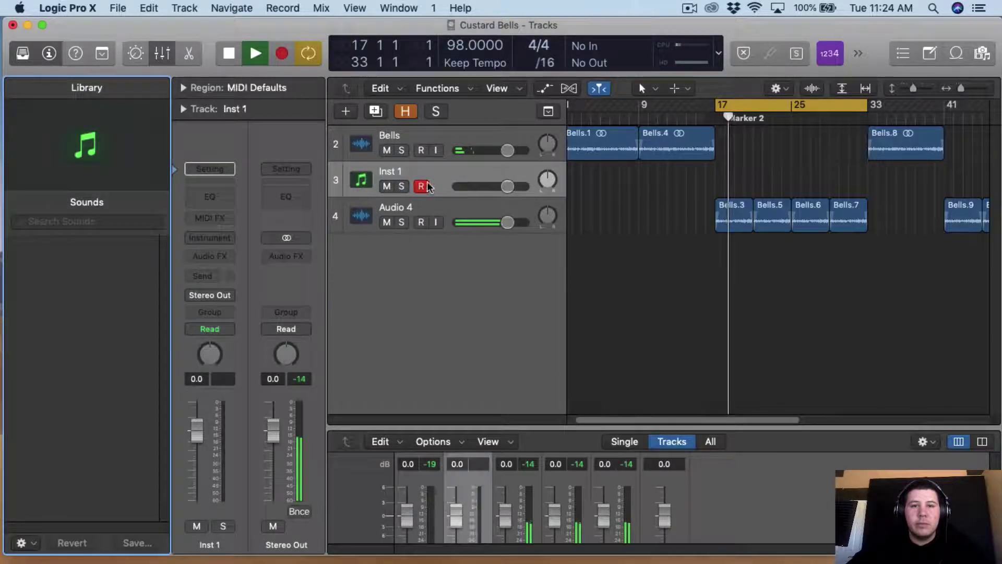
{"action": "left_click_drag", "start_coordinate": [437, 197], "coordinate": [436, 256]}
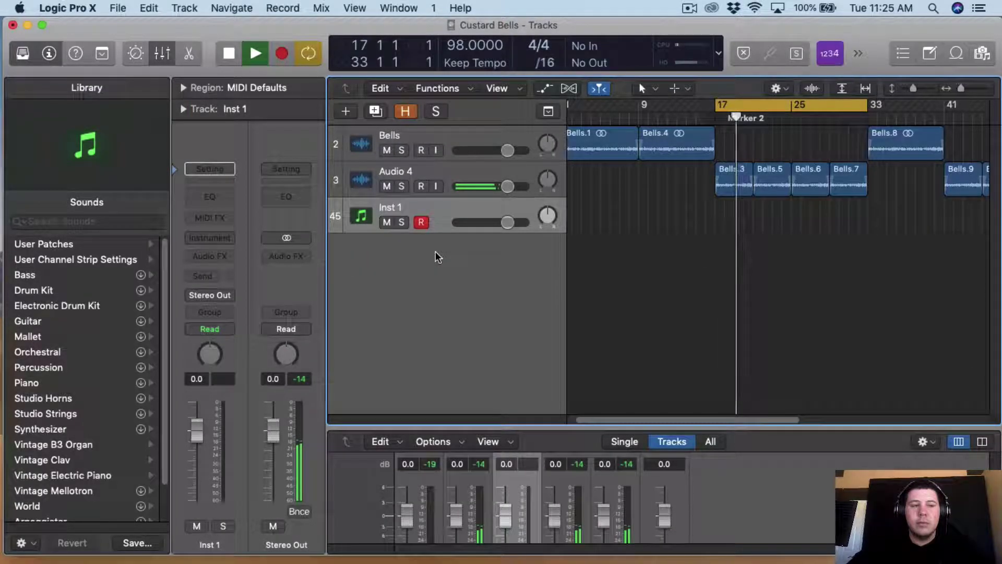
{"action": "scroll", "coordinate": [436, 257], "scroll_direction": "right", "scroll_amount": 2}
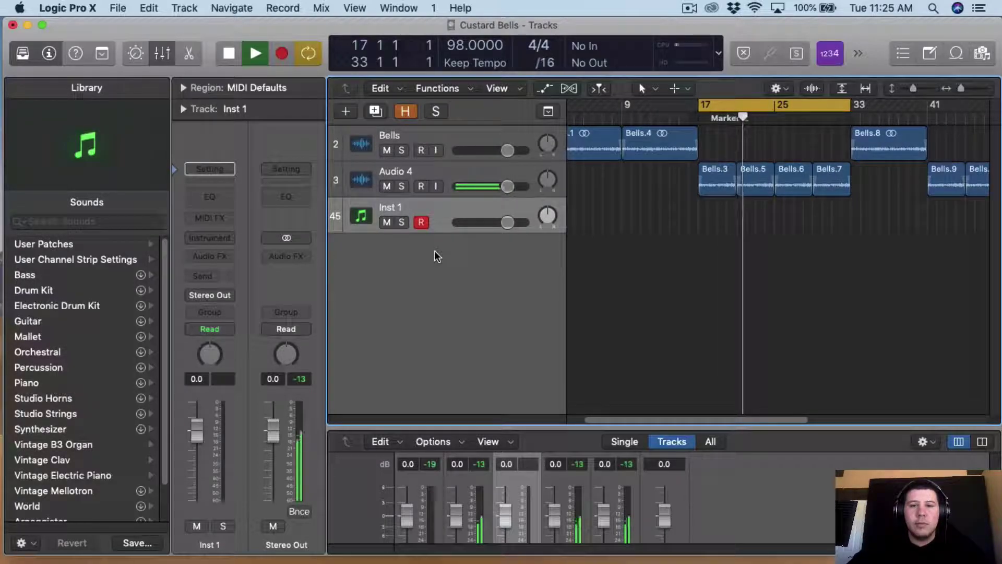
Stop playback and browse the User Patches drum kits in the Library.
{"action": "key", "text": "space"}
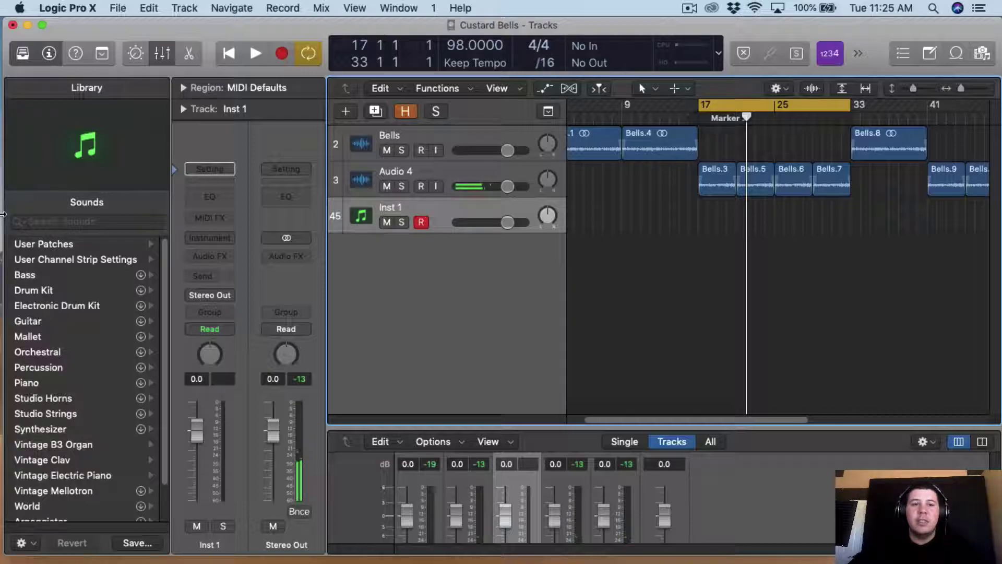
{"action": "left_click", "coordinate": [47, 244]}
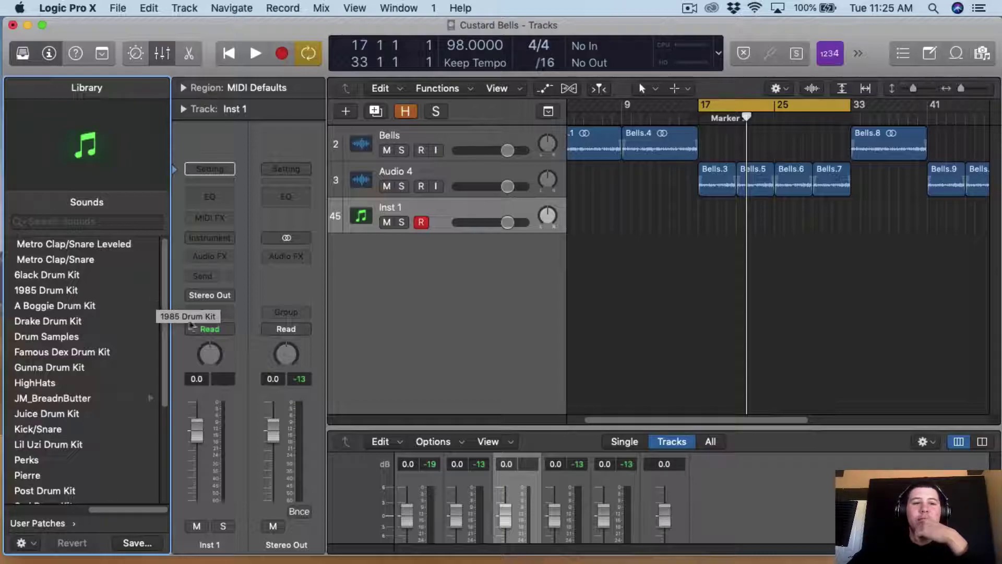
{"action": "scroll", "coordinate": [100, 345], "scroll_direction": "down", "scroll_amount": 3}
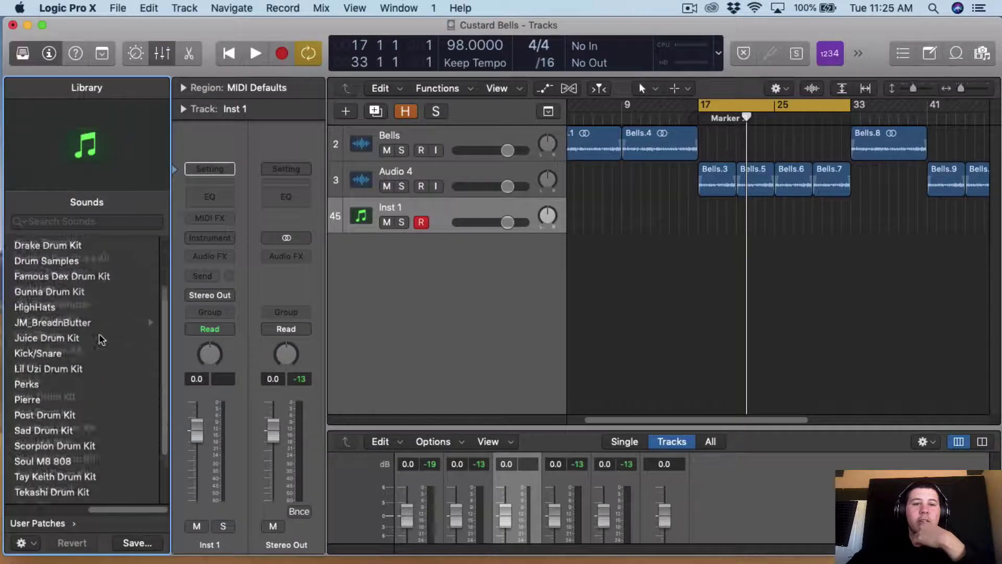
{"action": "scroll", "coordinate": [94, 353], "scroll_direction": "down", "scroll_amount": 2}
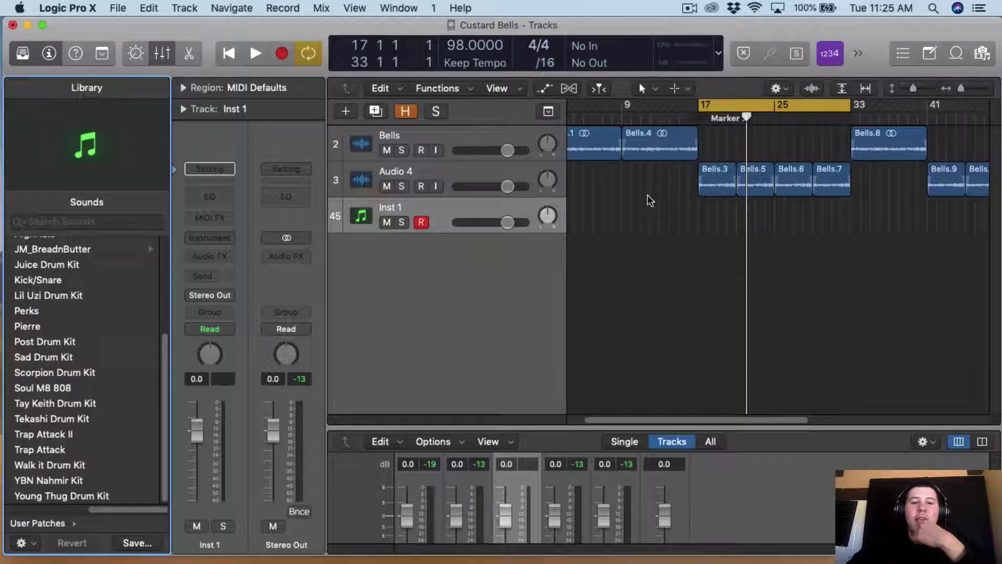
{"action": "left_click", "coordinate": [690, 8]}
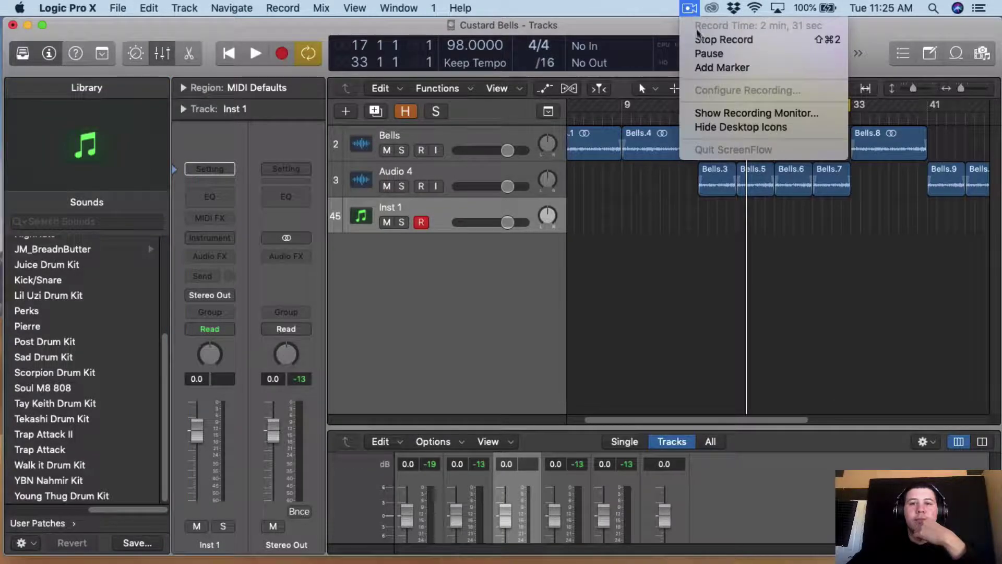
Pencil in a Juice Drum Kit region spanning bars 17 to 21.
{"action": "left_click", "coordinate": [709, 49]}
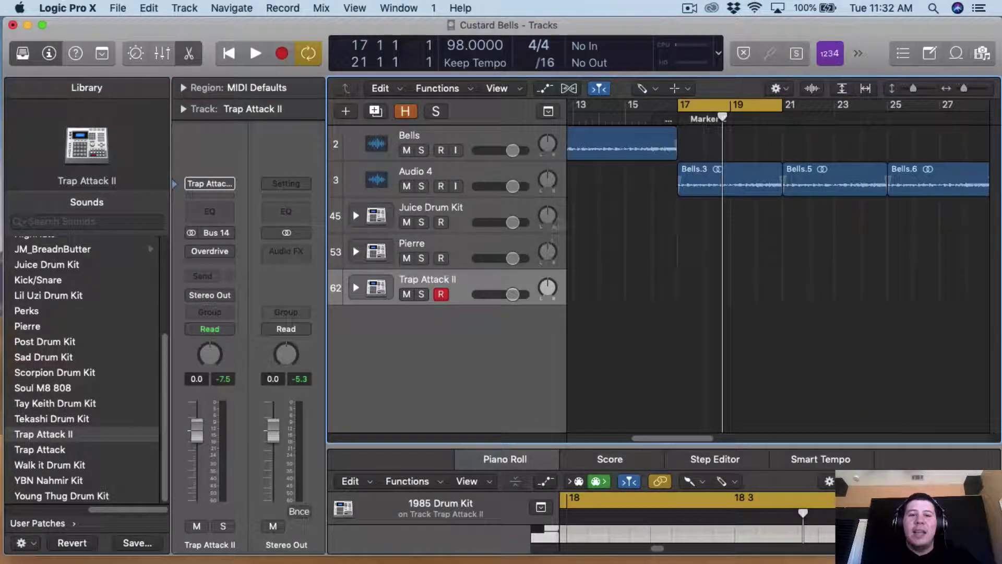
{"action": "left_click", "coordinate": [699, 225]}
{"action": "left_click_drag", "start_coordinate": [704, 224], "coordinate": [782, 223]}
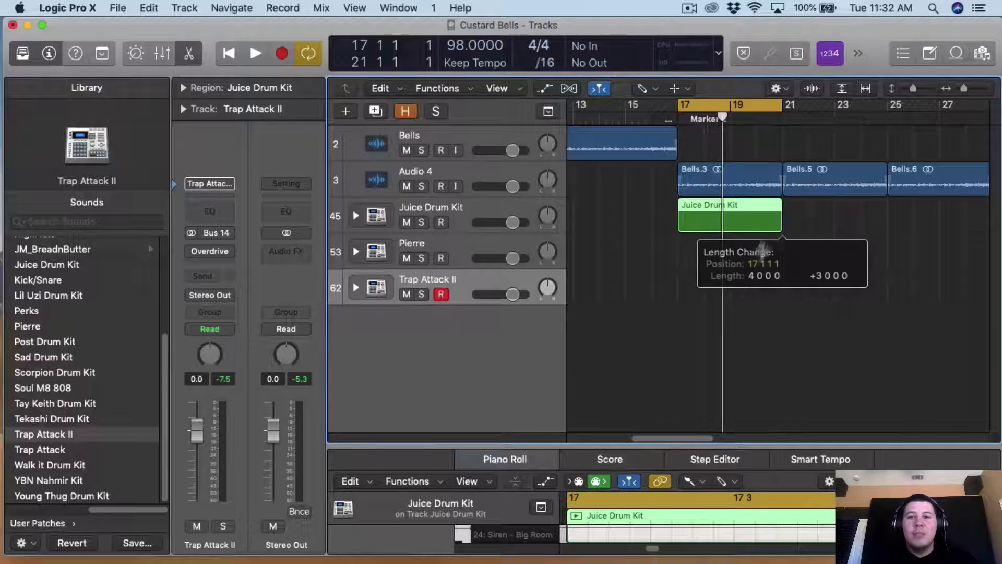
{"action": "left_click", "coordinate": [418, 204]}
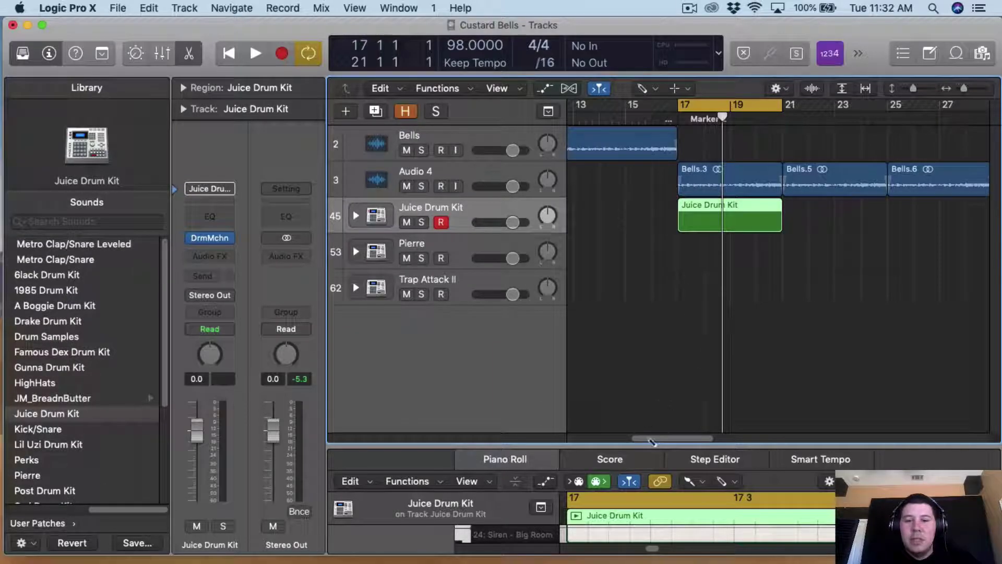
Draw clap notes in the Juice Drum Kit's 01: Clp lane and audition them.
{"action": "left_click_drag", "start_coordinate": [649, 445], "coordinate": [649, 211]}
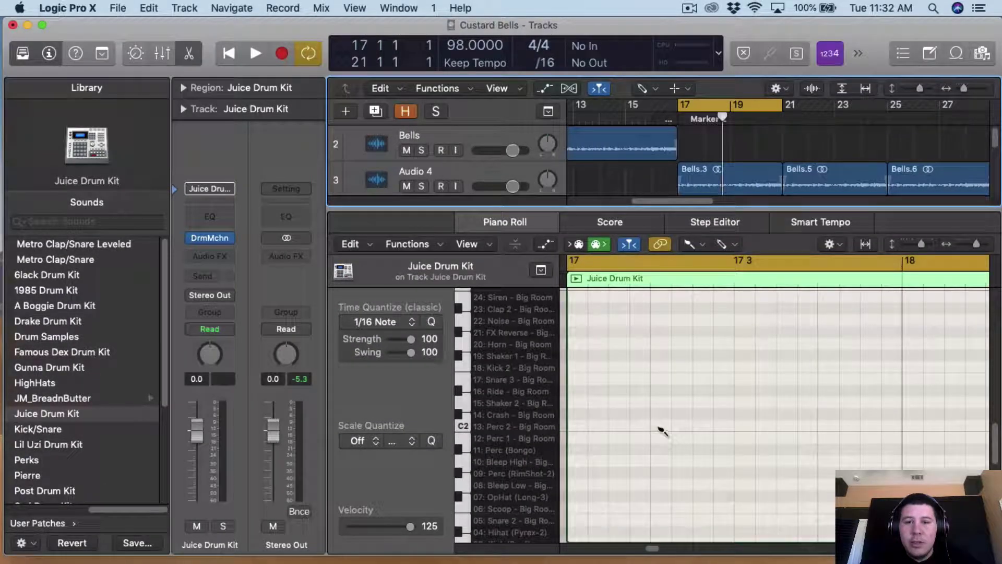
{"action": "left_click_drag", "start_coordinate": [662, 432], "coordinate": [660, 480]}
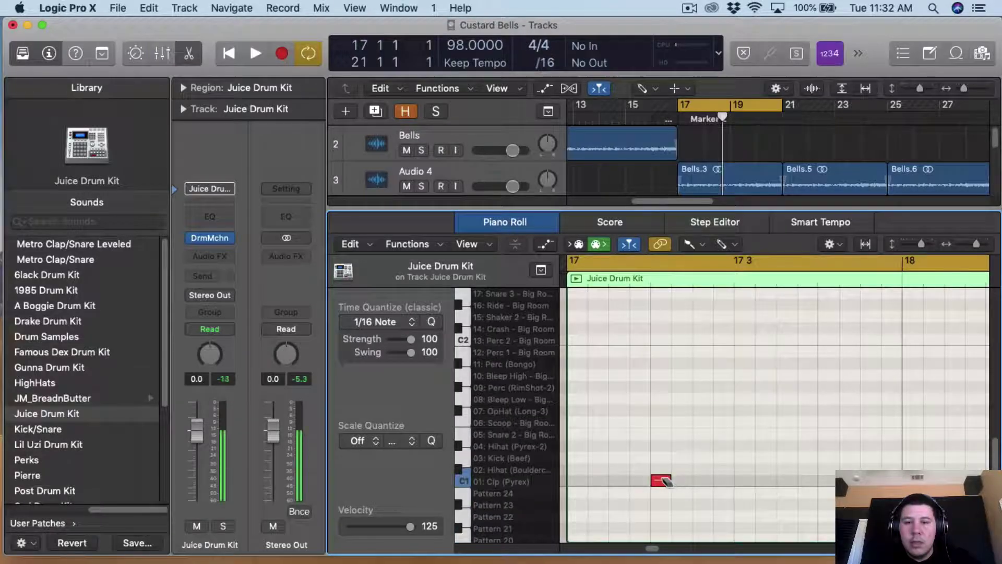
{"action": "scroll", "coordinate": [662, 480], "scroll_direction": "down", "scroll_amount": 3}
{"action": "left_click", "coordinate": [817, 406]}
{"action": "scroll", "coordinate": [839, 407], "scroll_direction": "right", "scroll_amount": 3}
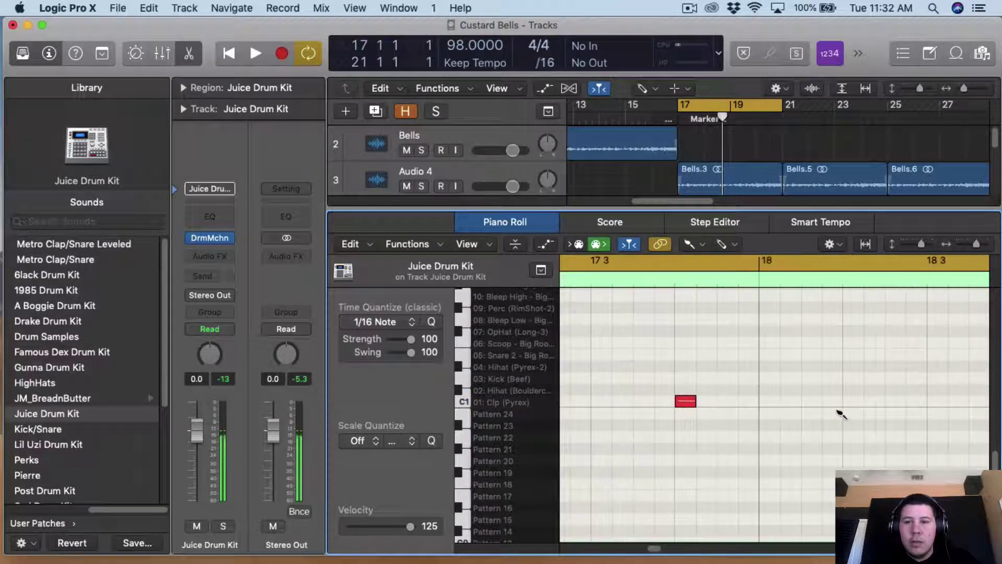
{"action": "left_click", "coordinate": [852, 405]}
{"action": "scroll", "coordinate": [831, 407], "scroll_direction": "right", "scroll_amount": 3}
{"action": "left_click", "coordinate": [816, 403]}
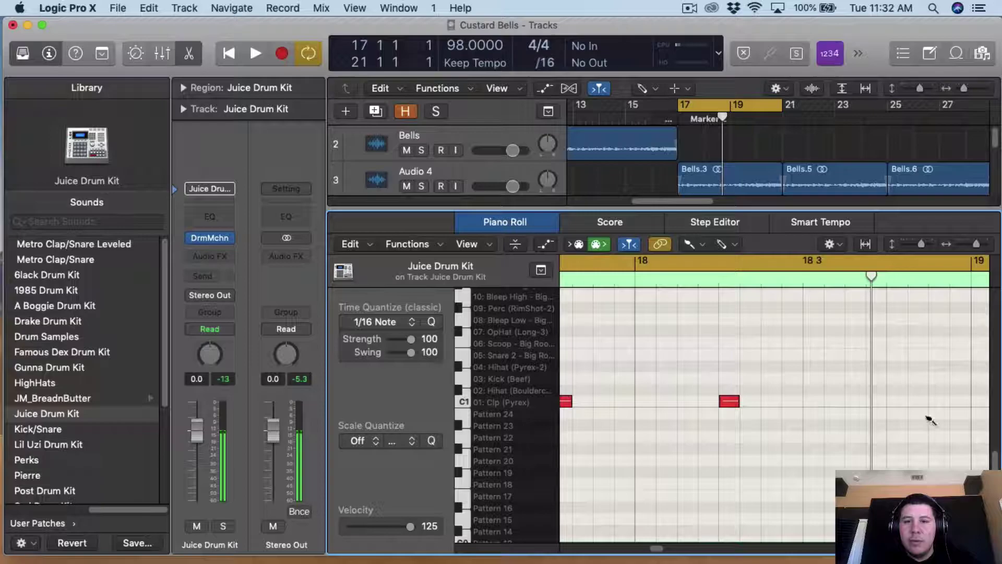
{"action": "key", "text": "space"}
{"action": "scroll", "coordinate": [819, 382], "scroll_direction": "down", "scroll_amount": 2}
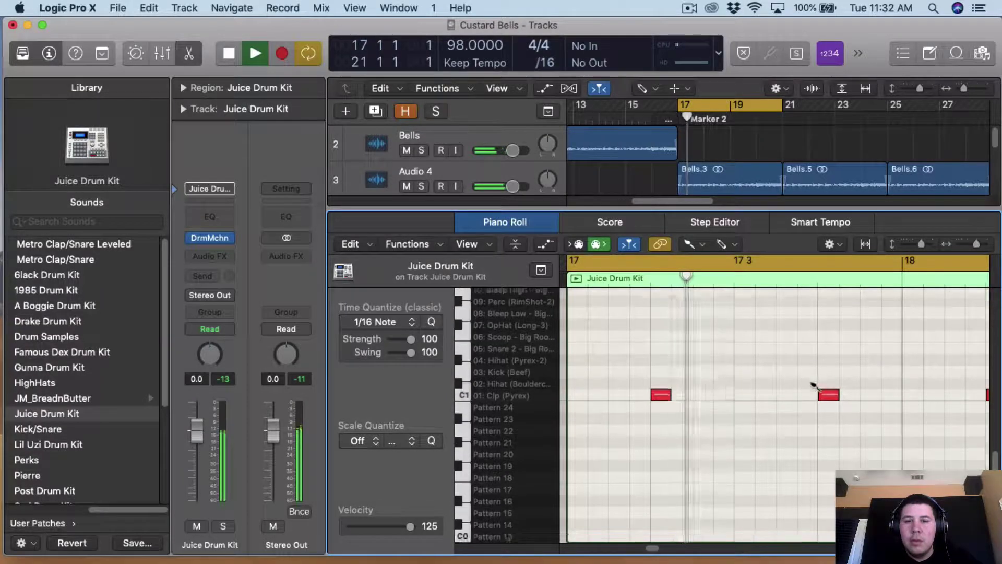
{"action": "scroll", "coordinate": [835, 392], "scroll_direction": "right", "scroll_amount": 4}
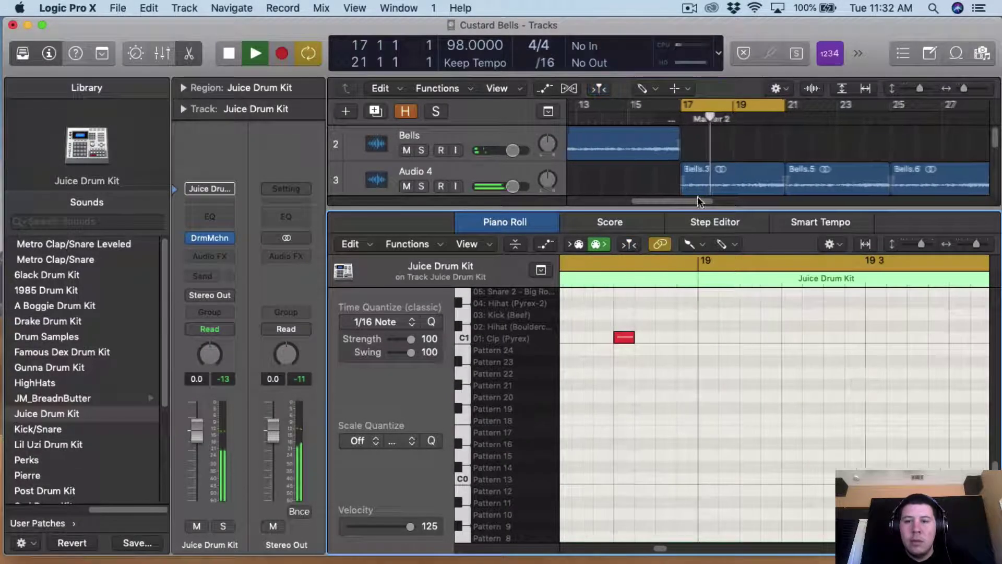
{"action": "left_click_drag", "start_coordinate": [703, 209], "coordinate": [703, 380]}
{"action": "key", "text": "space"}
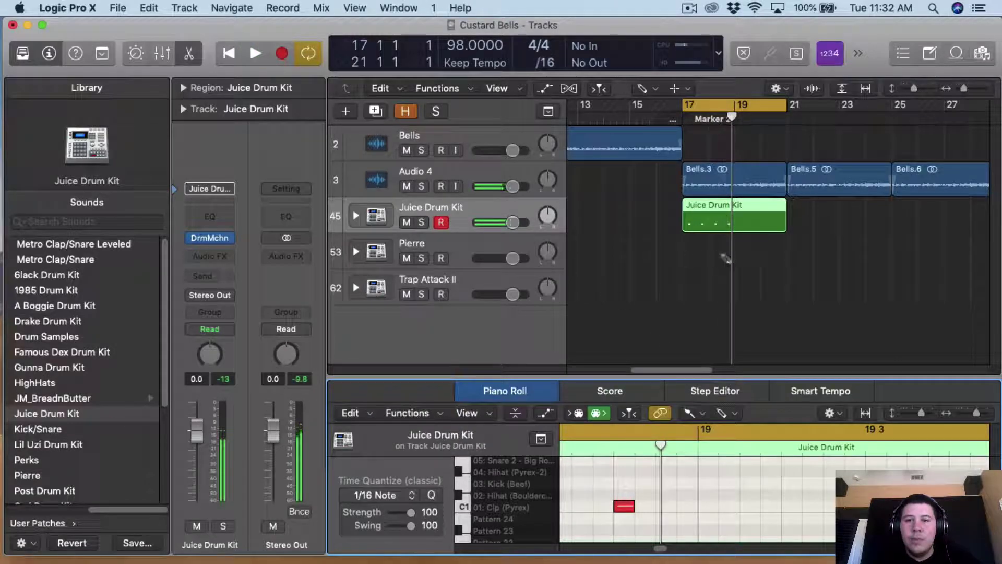
Add a bar 17–21 Pierre region, mute Juice Drum Kit, and draw three clap notes.
{"action": "left_click", "coordinate": [699, 255]}
{"action": "left_click_drag", "start_coordinate": [706, 257], "coordinate": [787, 257]}
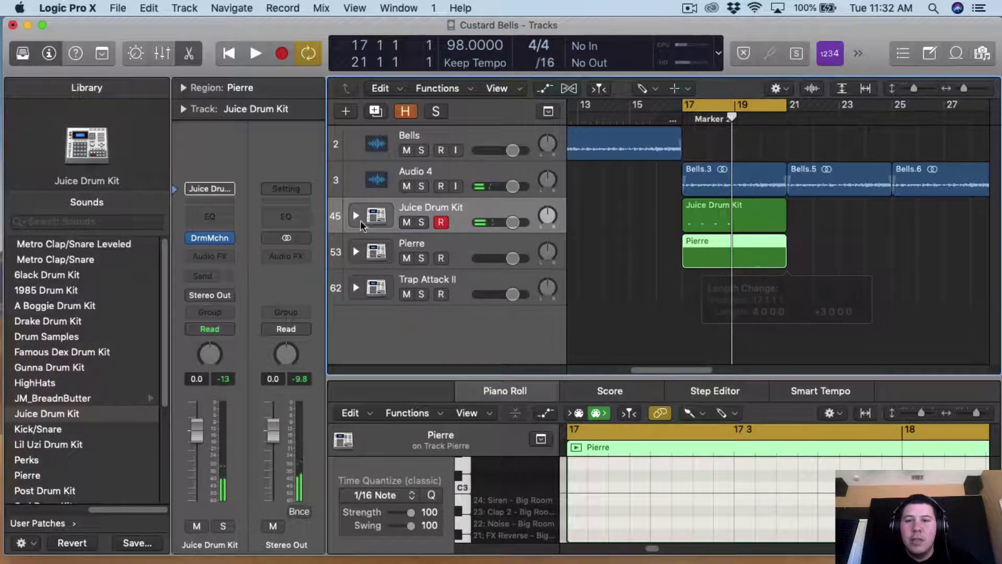
{"action": "left_click", "coordinate": [406, 223]}
{"action": "left_click_drag", "start_coordinate": [729, 379], "coordinate": [729, 223]}
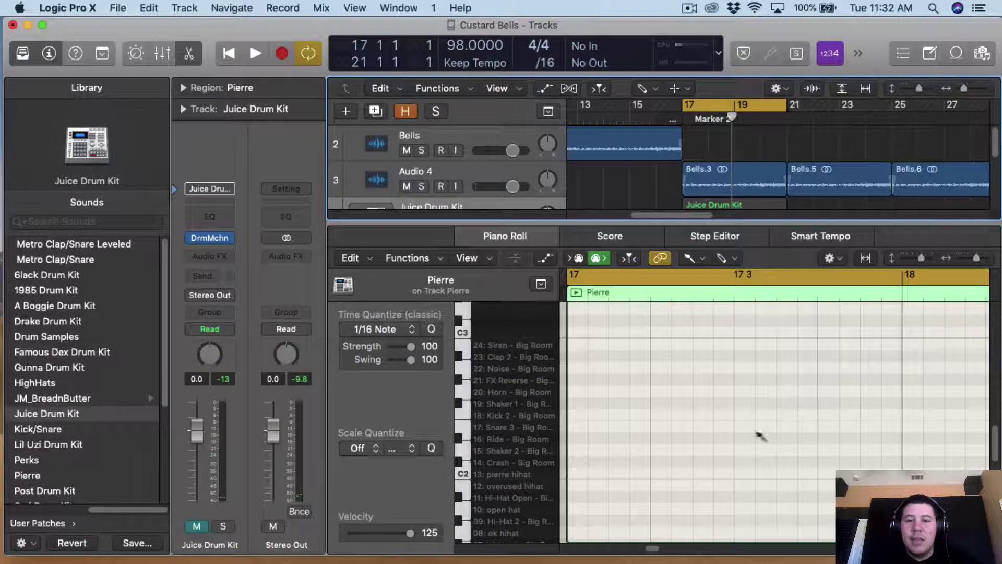
{"action": "scroll", "coordinate": [740, 474], "scroll_direction": "down", "scroll_amount": 3}
{"action": "scroll", "coordinate": [720, 469], "scroll_direction": "down", "scroll_amount": 3}
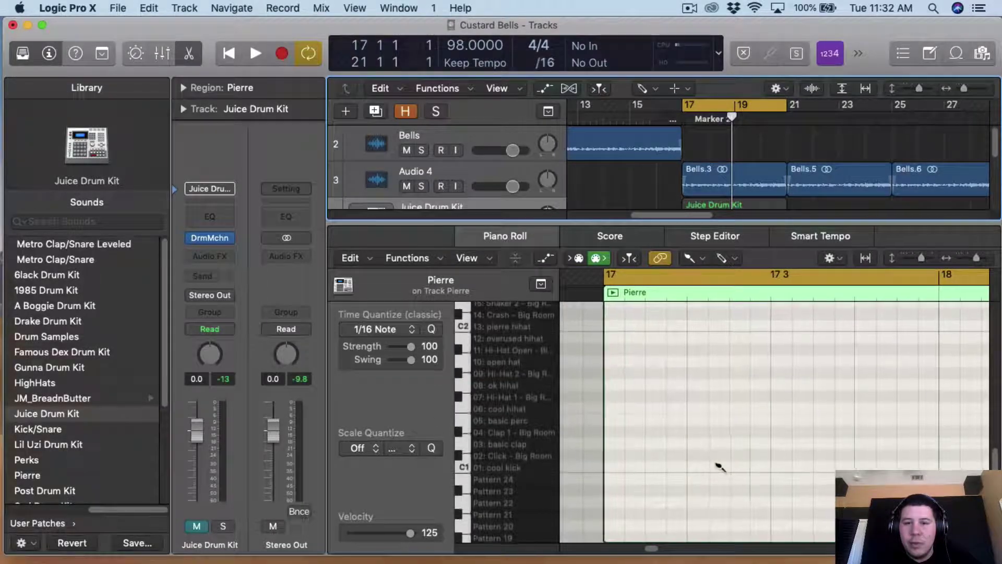
{"action": "left_click", "coordinate": [695, 442]}
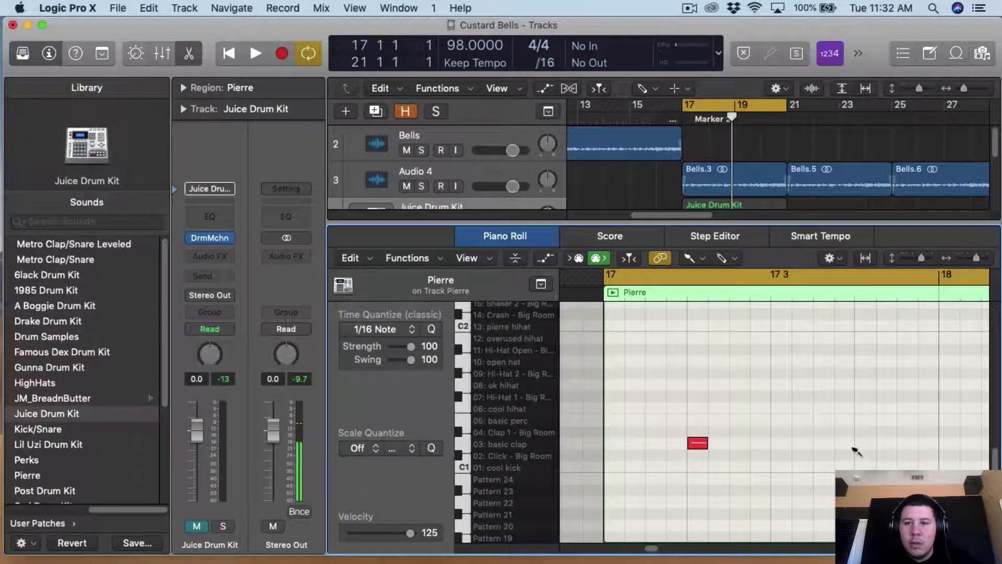
{"action": "left_click", "coordinate": [842, 442]}
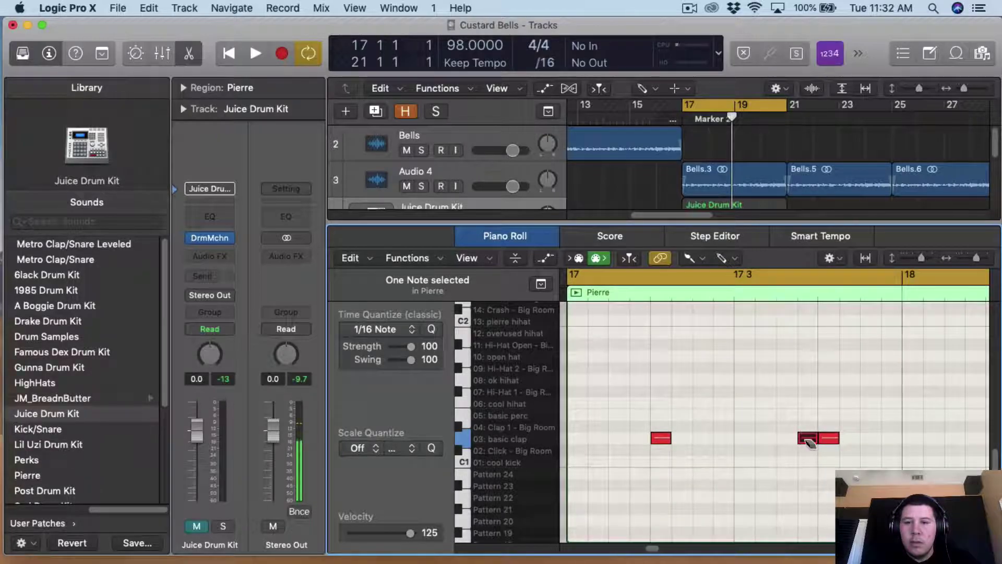
{"action": "left_click_drag", "start_coordinate": [807, 443], "coordinate": [723, 429]}
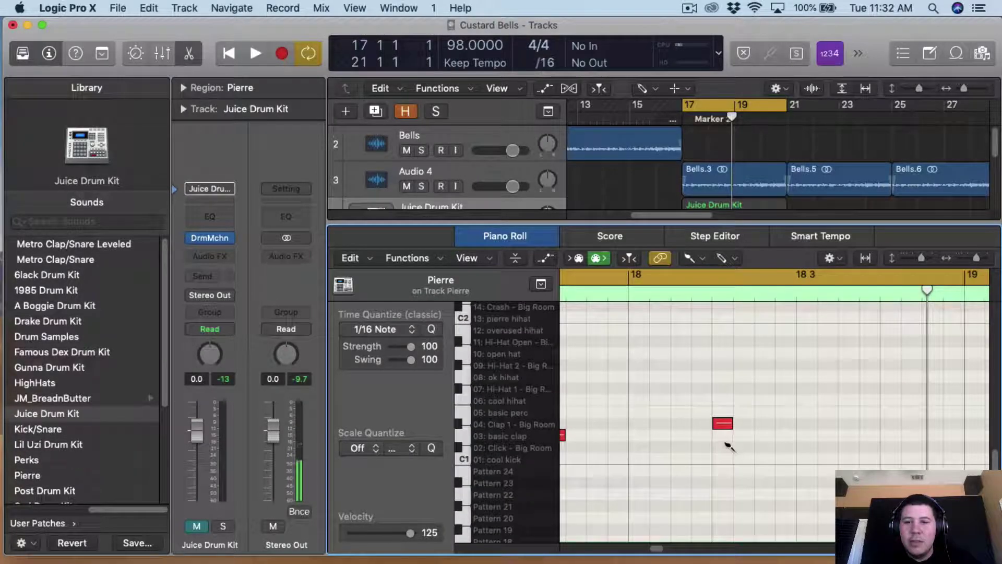
{"action": "left_click", "coordinate": [873, 435]}
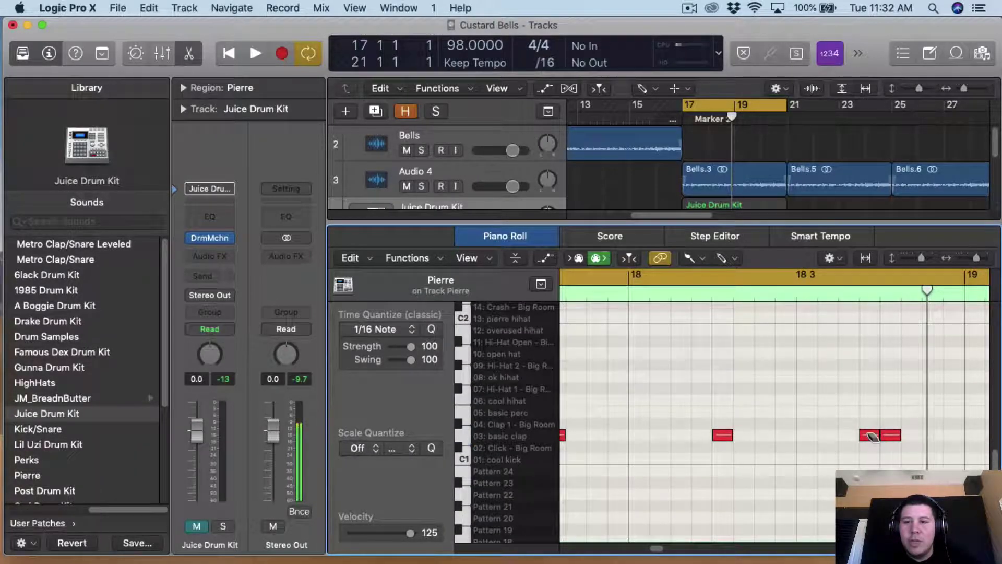
{"action": "key", "text": "space"}
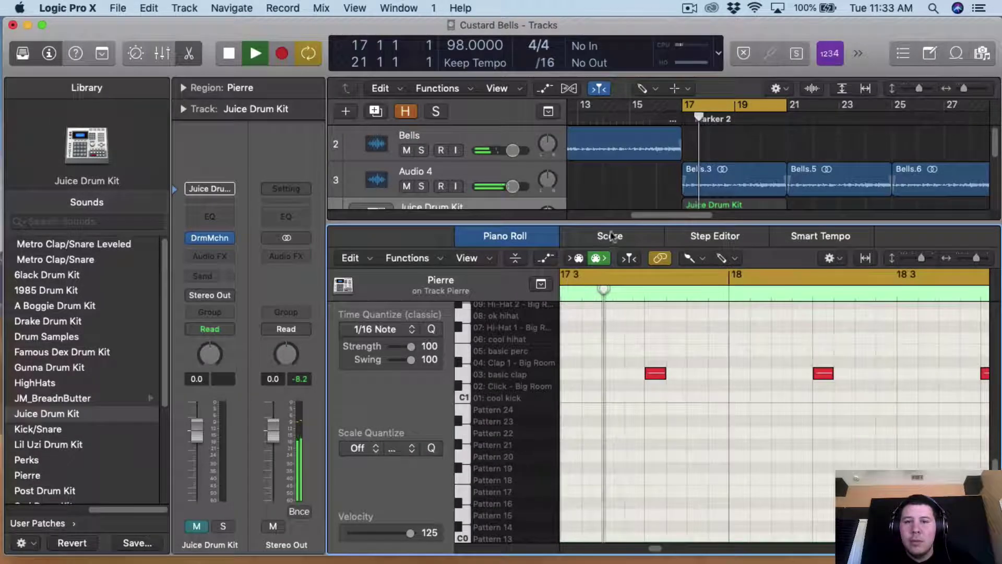
Toggle mutes on Pierre and Juice Drum Kit to compare the two claps.
{"action": "left_click_drag", "start_coordinate": [609, 224], "coordinate": [608, 357]}
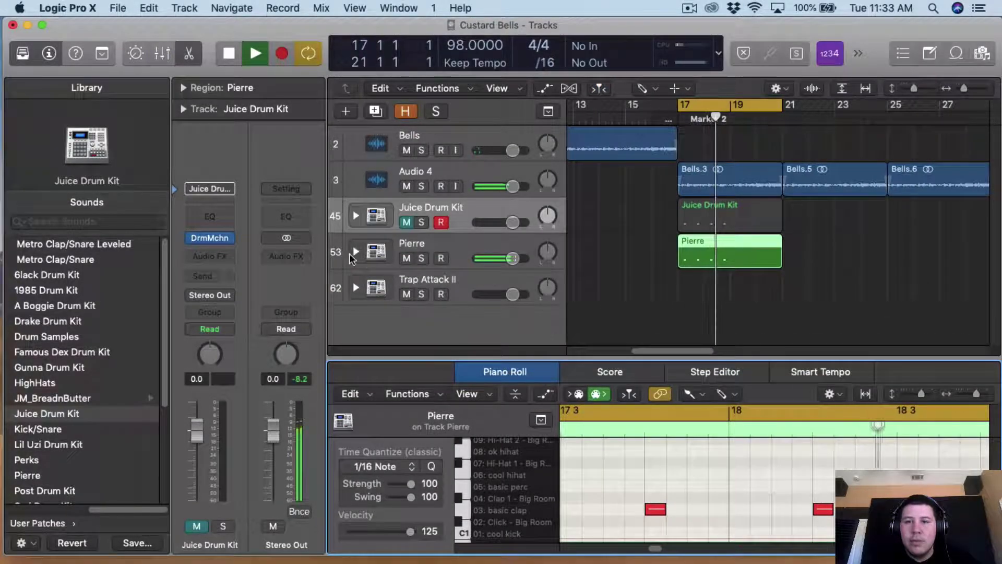
{"action": "left_click", "coordinate": [406, 257]}
{"action": "left_click", "coordinate": [406, 222]}
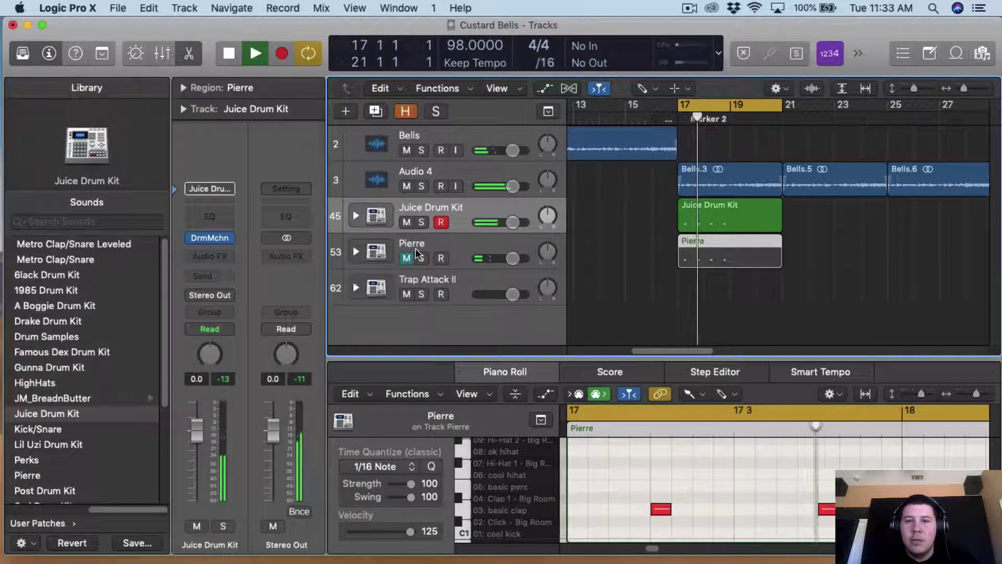
{"action": "left_click", "coordinate": [418, 208]}
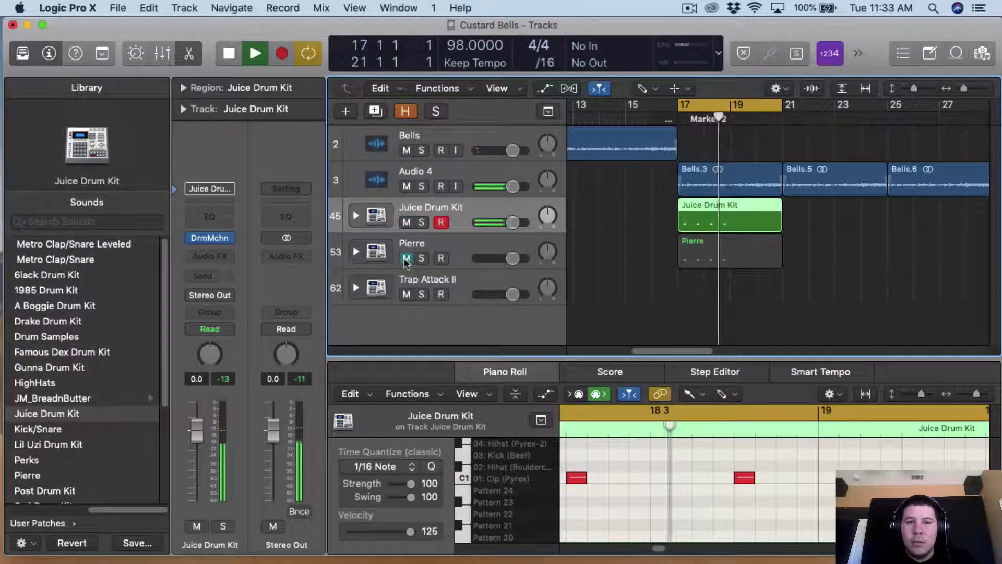
{"action": "key", "text": "space"}
{"action": "left_click", "coordinate": [407, 222]}
{"action": "left_click", "coordinate": [406, 257]}
{"action": "key", "text": "space"}
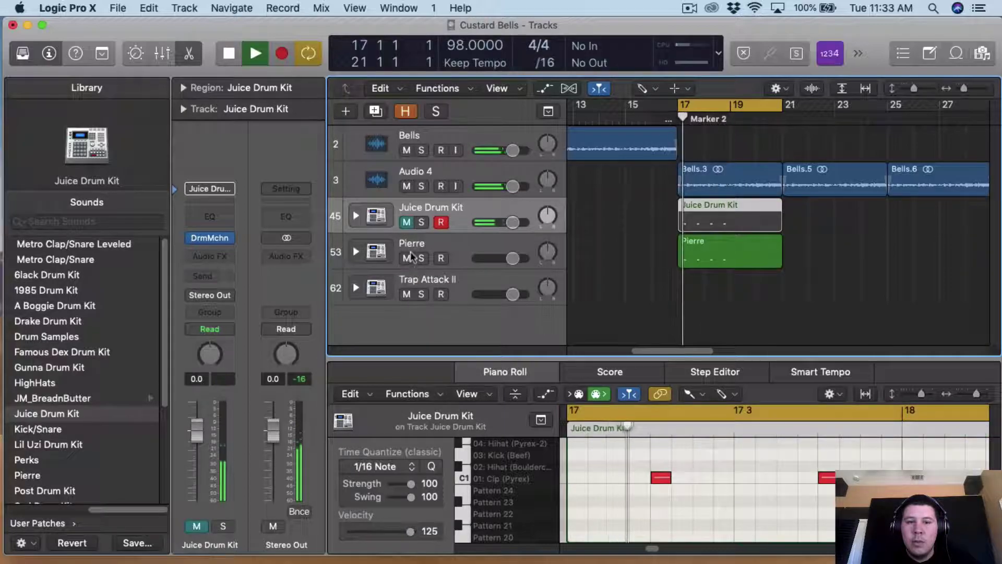
Lower the Pierre track's volume to -2.9 dB and replay from bar 17.
{"action": "left_click", "coordinate": [421, 241]}
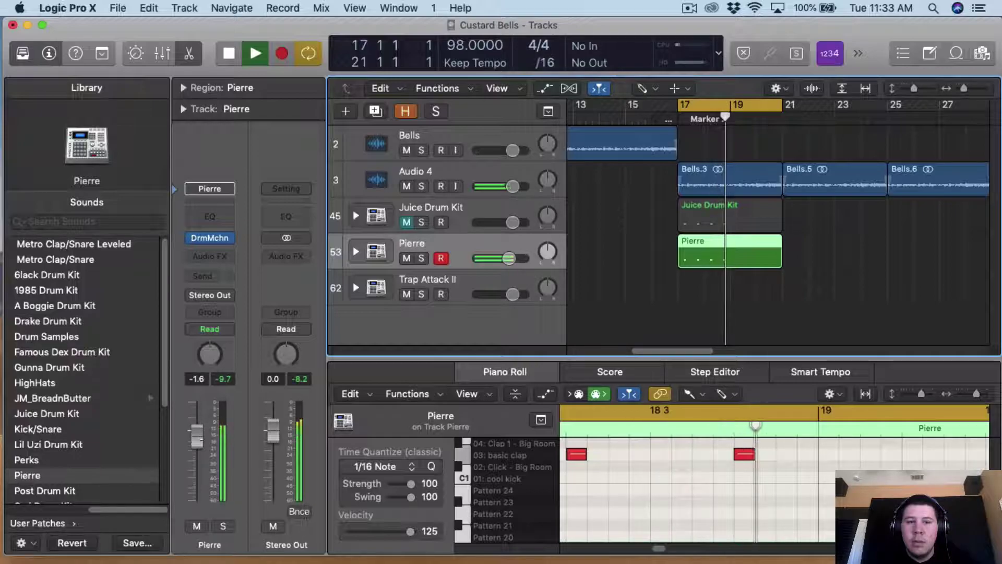
{"action": "left_click_drag", "start_coordinate": [197, 431], "coordinate": [201, 448]}
{"action": "key", "text": "space"}
{"action": "key", "text": "space"}
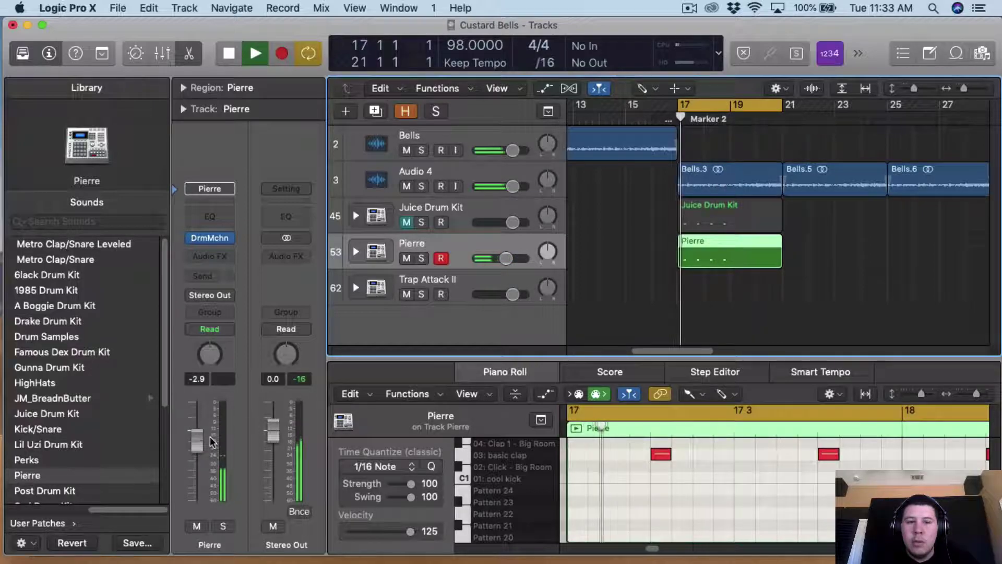
{"action": "key", "text": "space"}
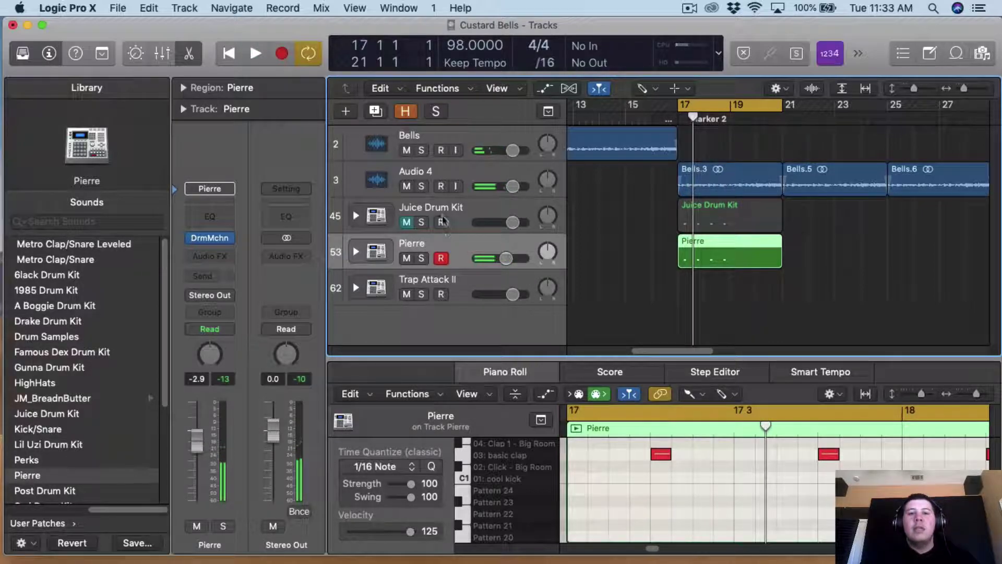
{"action": "key", "text": "space"}
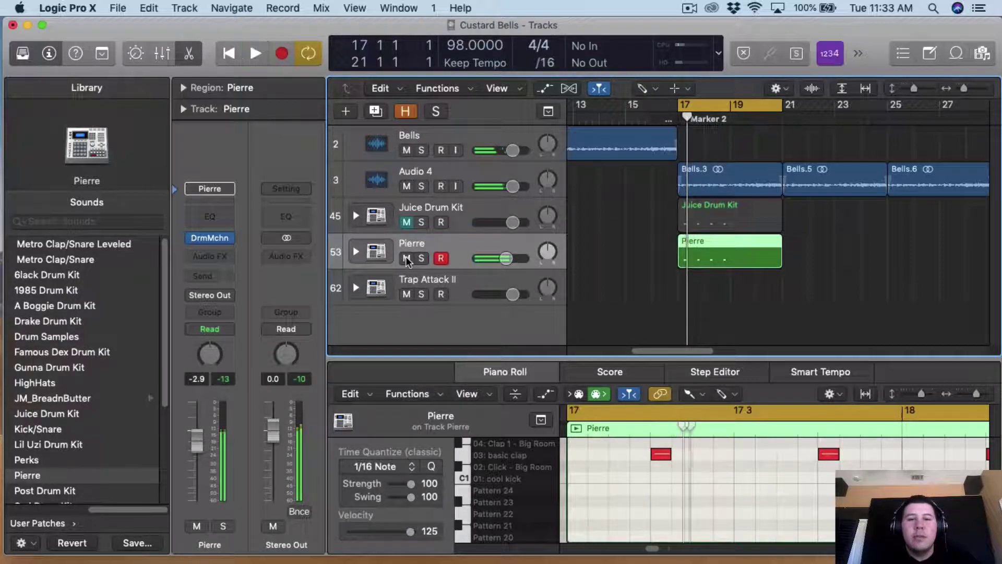
Mute Pierre, unmute Juice Drum Kit, then delete the Pierre region and track.
{"action": "left_click", "coordinate": [405, 261]}
{"action": "left_click", "coordinate": [405, 223]}
{"action": "key", "text": "space"}
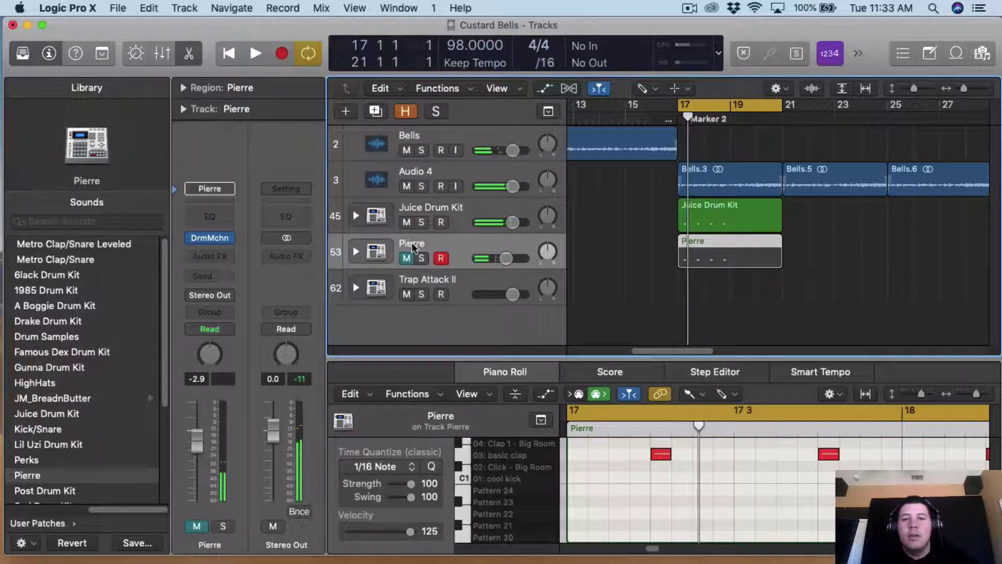
{"action": "key", "text": "Delete"}
{"action": "key", "text": "super+BackSpace"}
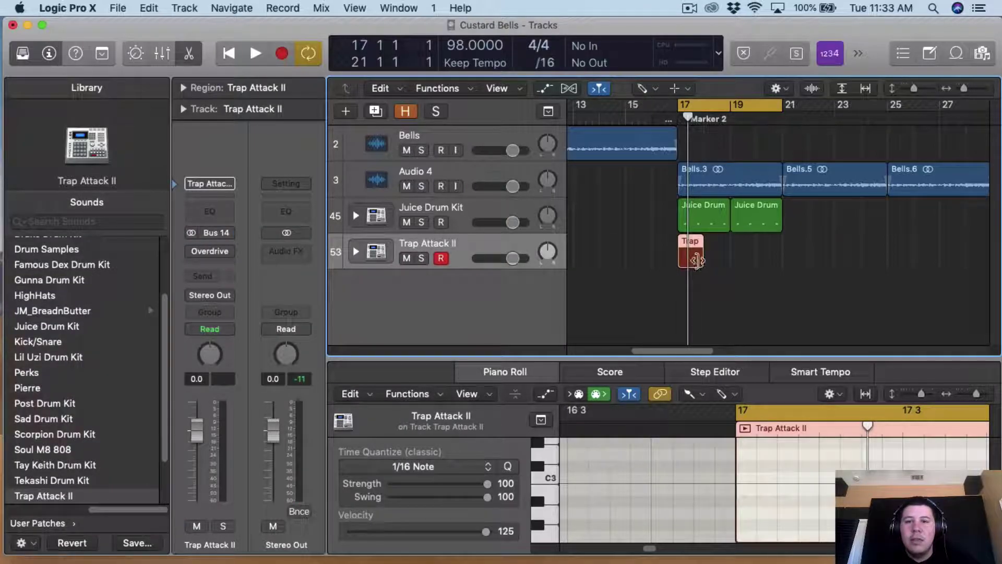
Extend Trap Attack II to bar 20 and pencil the first C1 kick notes.
{"action": "left_click_drag", "start_coordinate": [697, 261], "coordinate": [763, 267]}
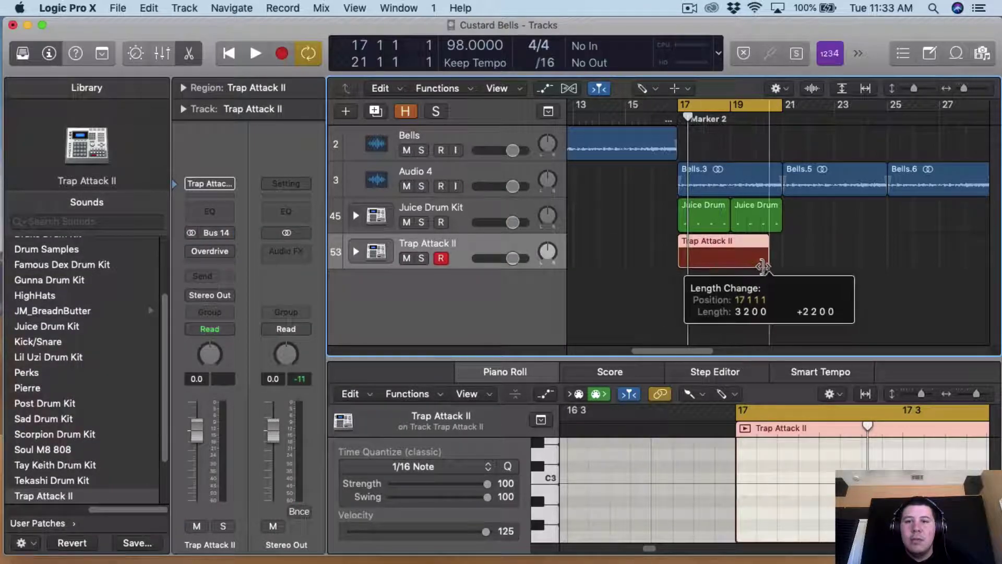
{"action": "left_click", "coordinate": [22, 52]}
{"action": "left_click_drag", "start_coordinate": [552, 359], "coordinate": [552, 225]}
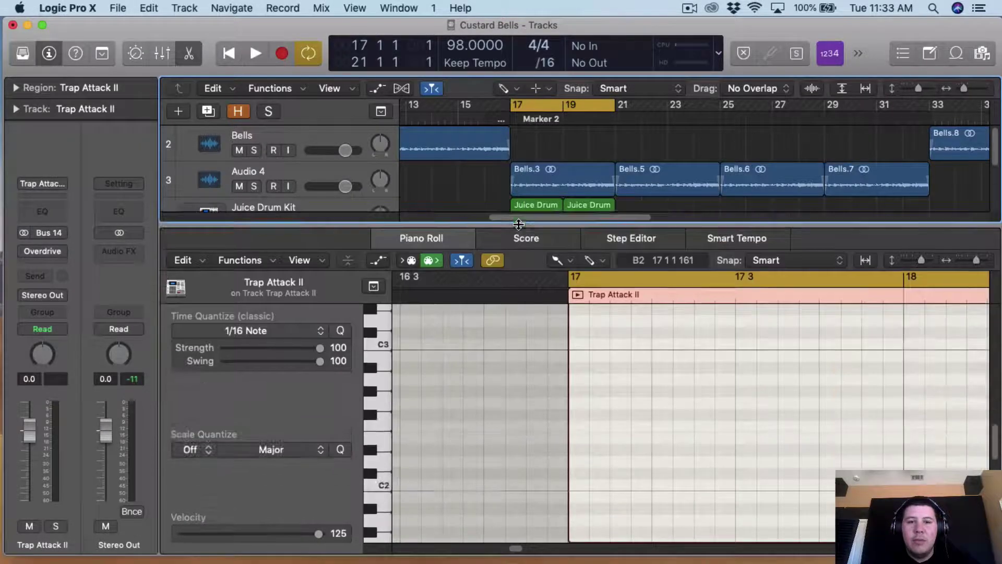
{"action": "scroll", "coordinate": [572, 430], "scroll_direction": "down", "scroll_amount": 5}
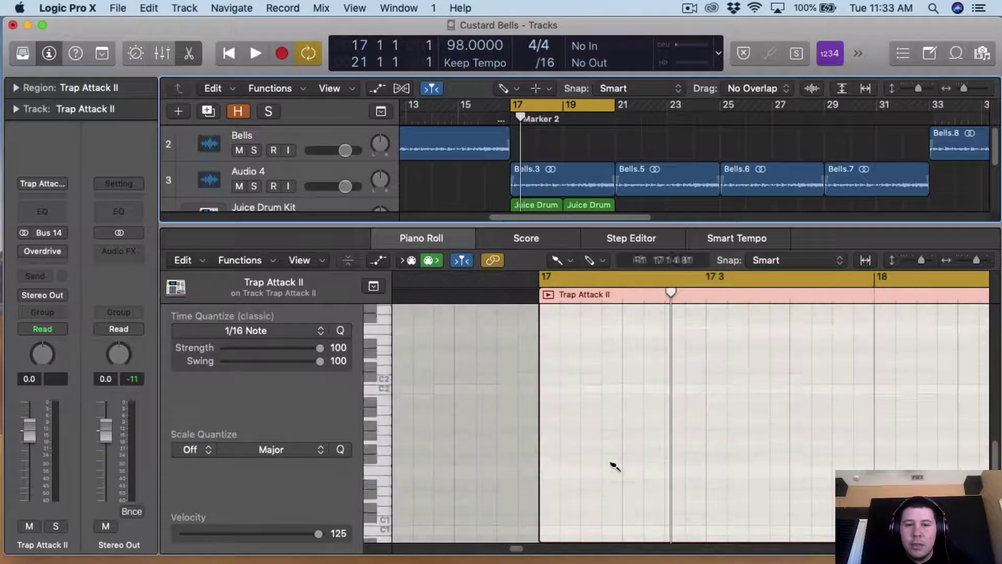
{"action": "left_click", "coordinate": [551, 406]}
{"action": "key", "text": "space"}
{"action": "left_click", "coordinate": [655, 406]}
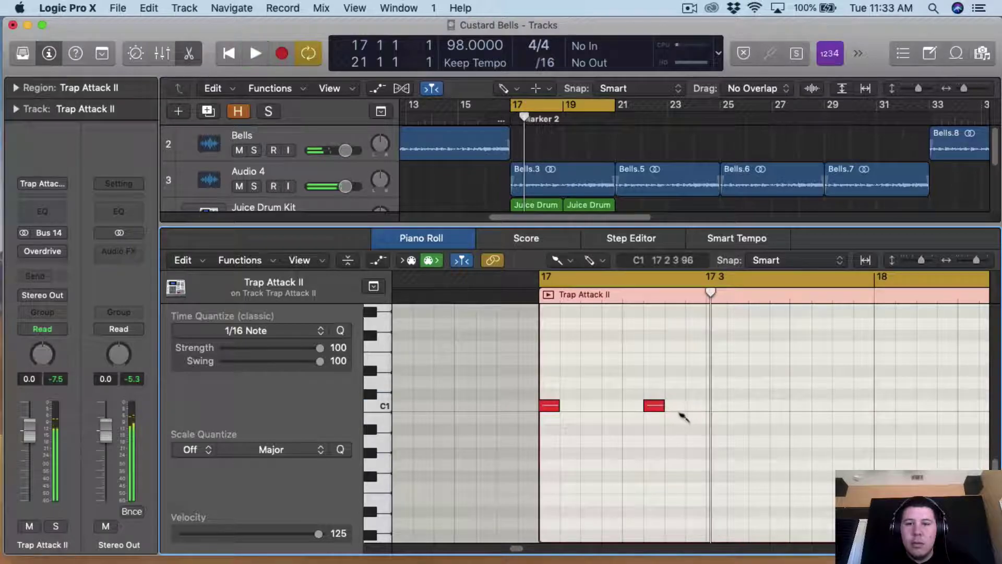
{"action": "key", "text": "space"}
Add C1 kicks through bar 18 with a double kick, nudging the third later.
{"action": "left_click", "coordinate": [676, 406]}
{"action": "left_click", "coordinate": [654, 407]}
{"action": "left_click_drag", "start_coordinate": [654, 411], "coordinate": [678, 426]}
{"action": "key", "text": "space"}
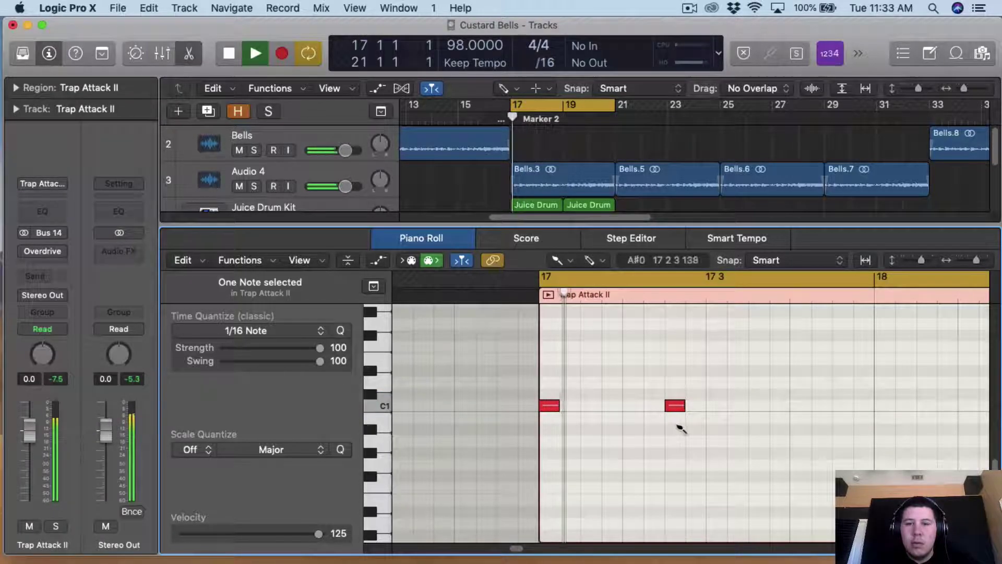
{"action": "left_click", "coordinate": [738, 407]}
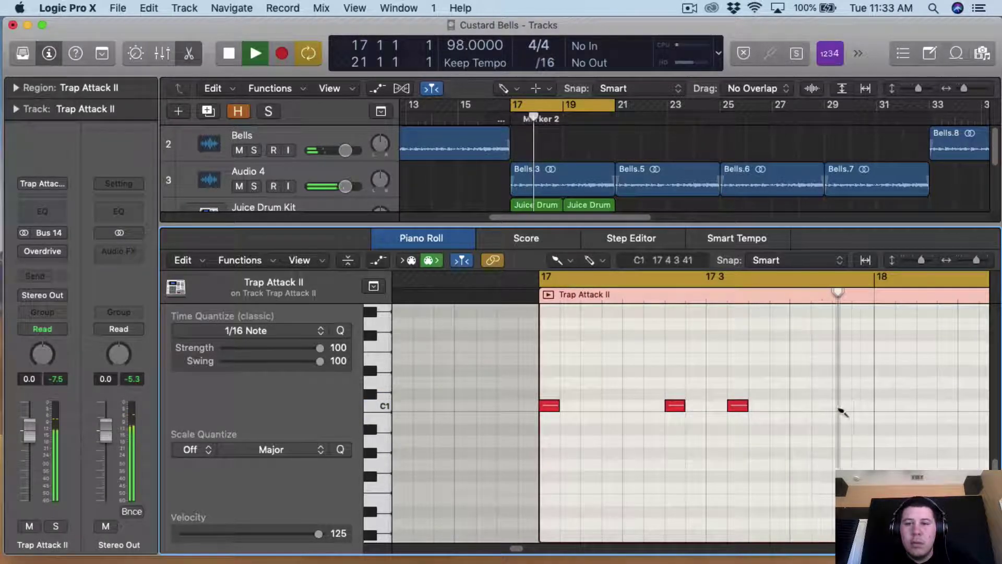
{"action": "left_click", "coordinate": [885, 406]}
{"action": "left_click", "coordinate": [684, 409]}
{"action": "left_click", "coordinate": [709, 408]}
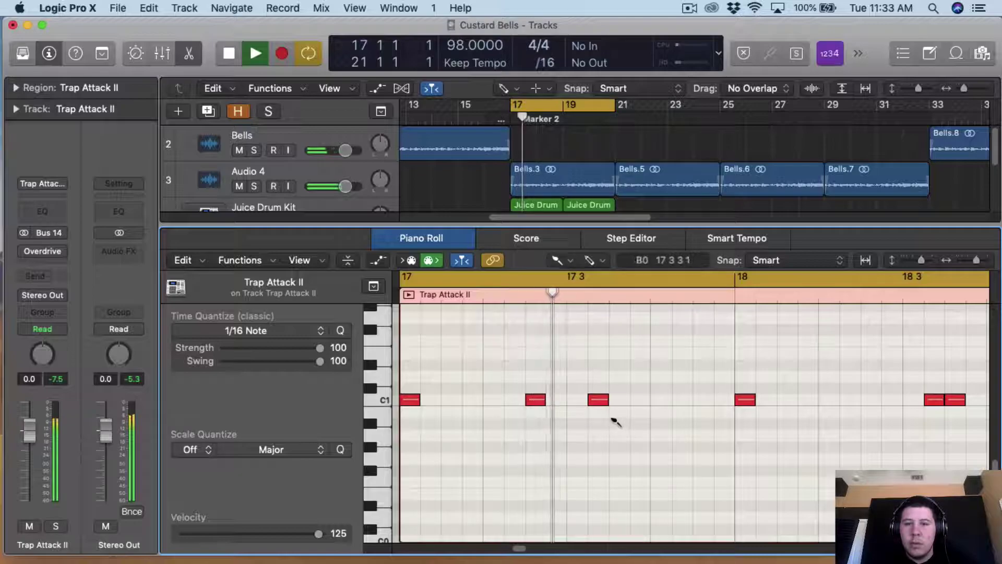
{"action": "left_click_drag", "start_coordinate": [593, 401], "coordinate": [614, 401]}
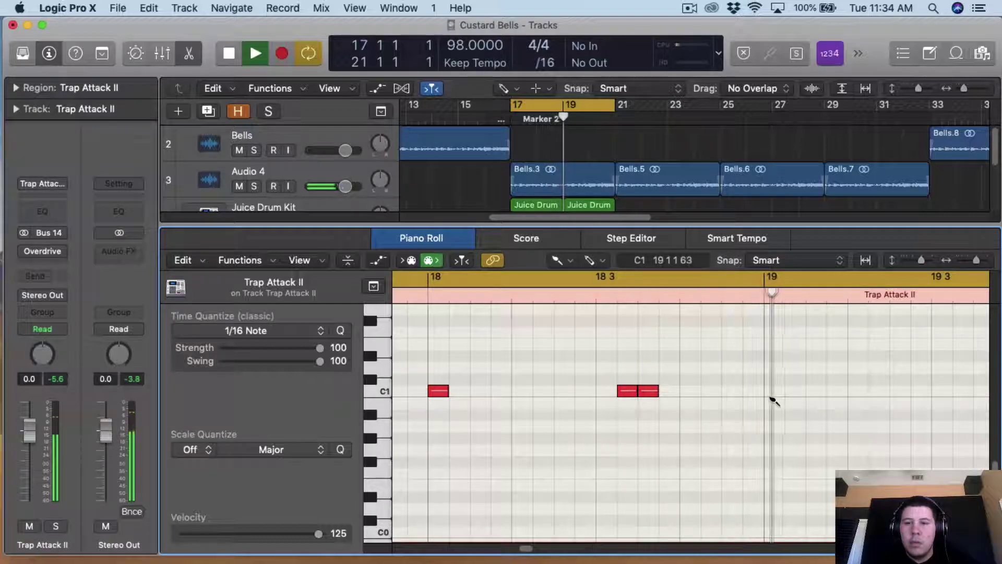
{"action": "scroll", "coordinate": [646, 183], "scroll_direction": "down", "scroll_amount": 3}
{"action": "scroll", "coordinate": [646, 183], "scroll_direction": "down", "scroll_amount": 3}
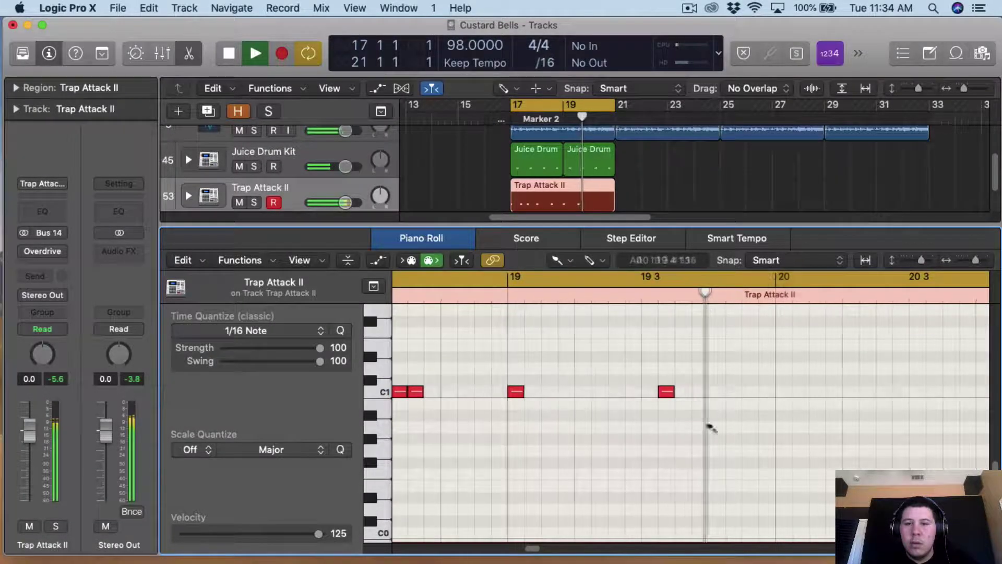
Compare Juice Drum Kit and Trap Attack II notes, then open the clap region.
{"action": "left_click", "coordinate": [599, 161]}
{"action": "key", "text": "space"}
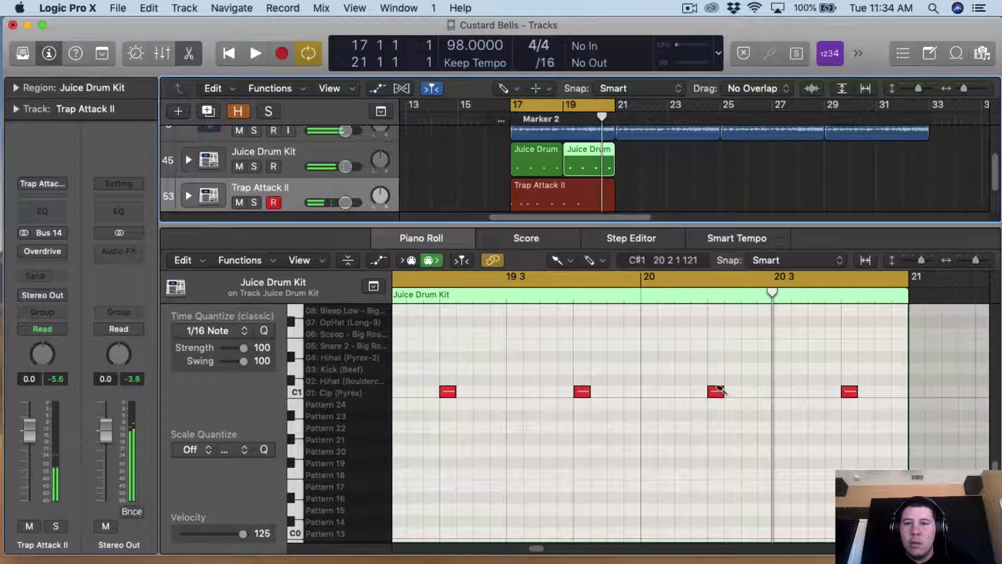
{"action": "left_click", "coordinate": [586, 192]}
{"action": "key", "text": "space"}
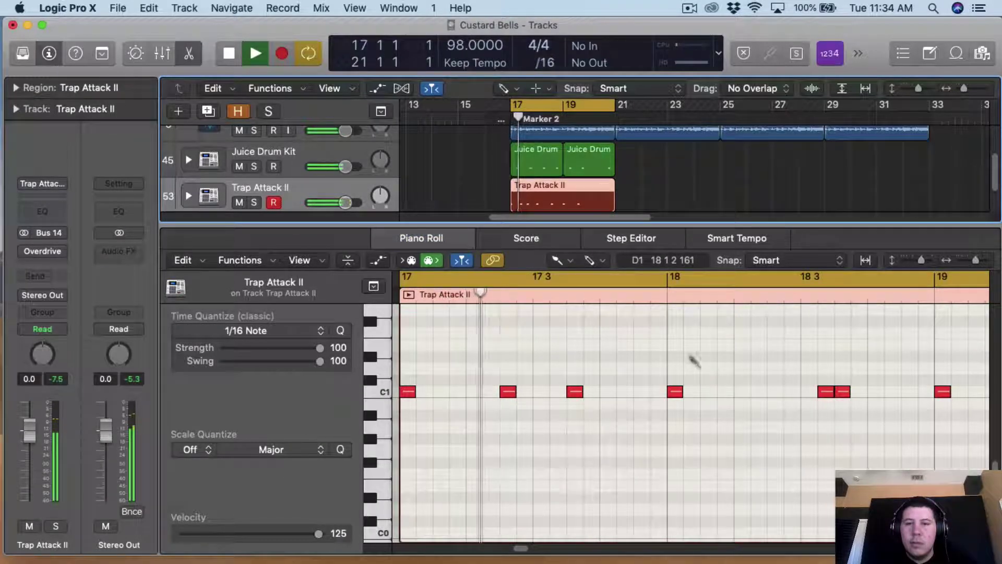
{"action": "left_click", "coordinate": [538, 160]}
{"action": "key", "text": "space"}
Set Time Quantize to 1/32 Note and add two extra clap notes.
{"action": "left_click", "coordinate": [212, 331]}
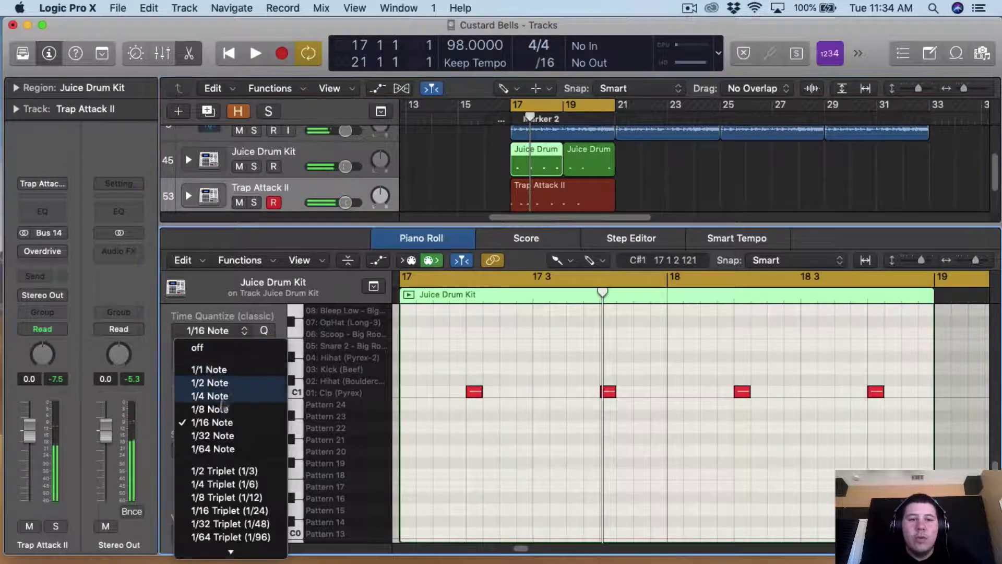
{"action": "left_click", "coordinate": [207, 443]}
{"action": "key", "text": "space"}
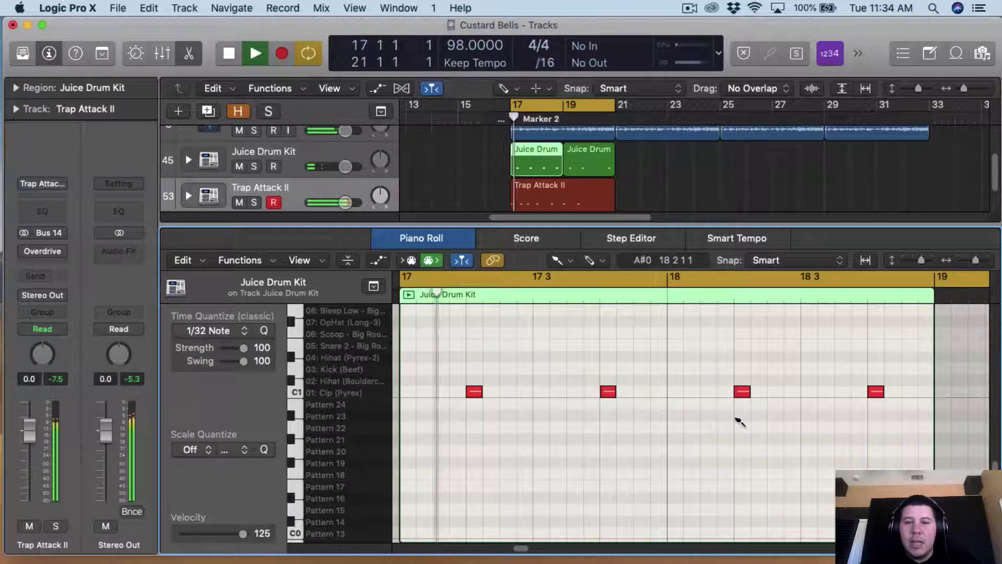
{"action": "key", "text": "space"}
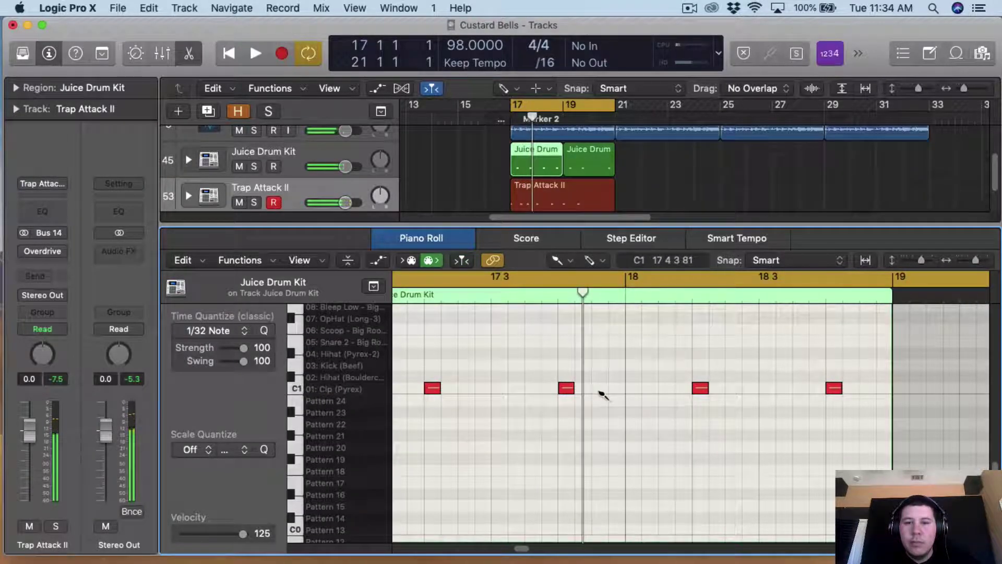
{"action": "left_click", "coordinate": [595, 389]}
{"action": "left_click", "coordinate": [610, 389]}
{"action": "key", "text": "space"}
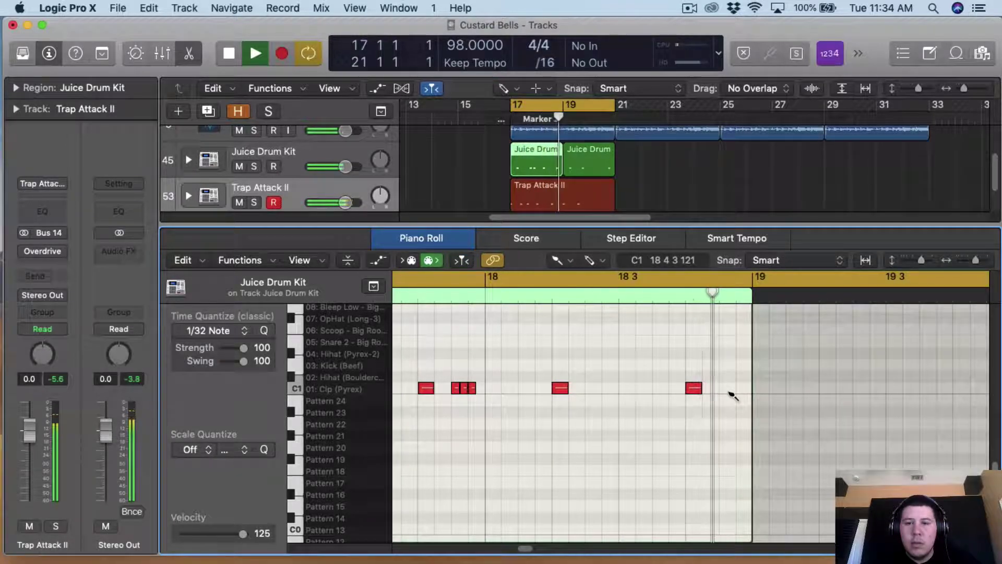
{"action": "key", "text": "space"}
Switch quantize to 1/64 Note and add a rapid clap roll before bar 19.
{"action": "left_click", "coordinate": [209, 336]}
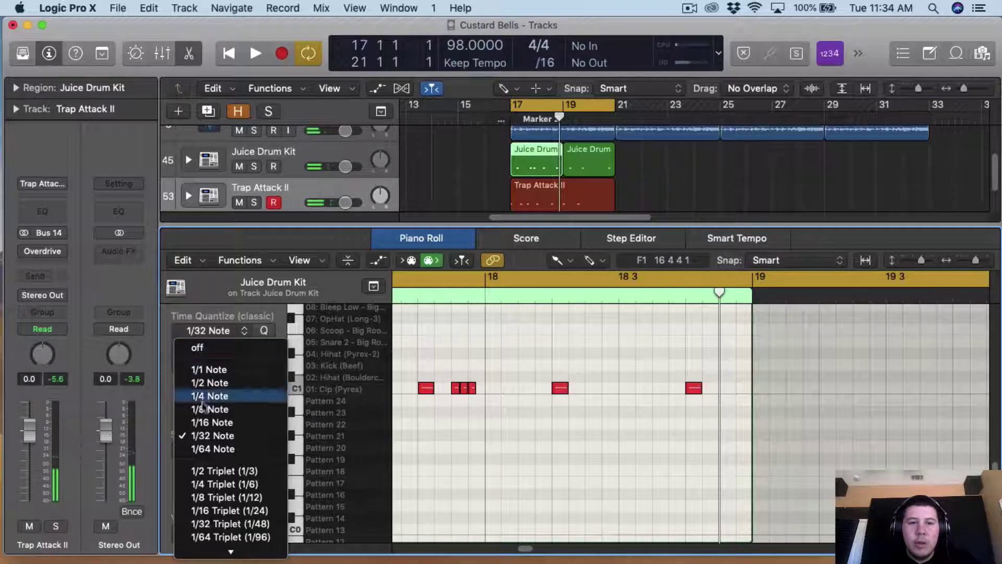
{"action": "left_click", "coordinate": [208, 449]}
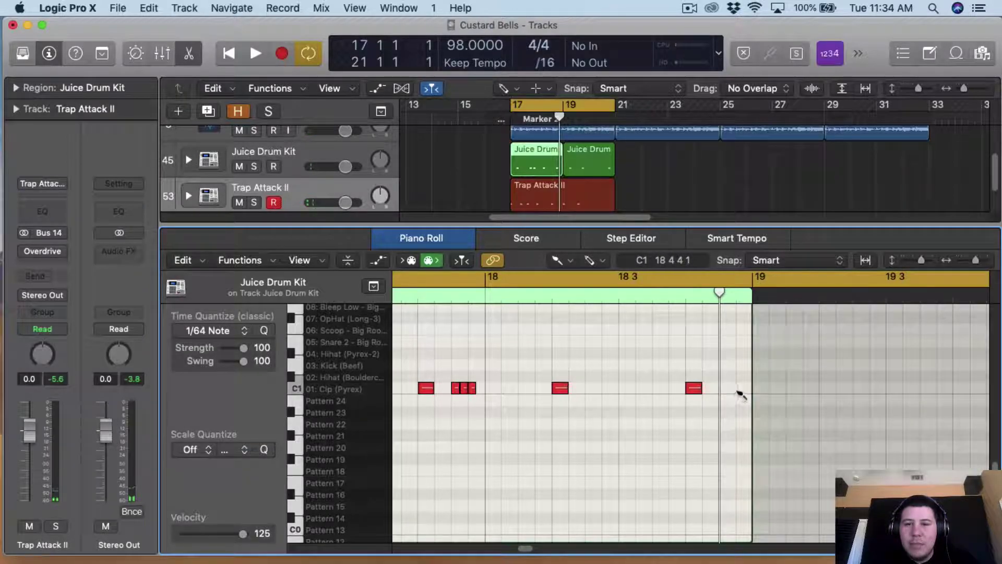
{"action": "left_click", "coordinate": [740, 387]}
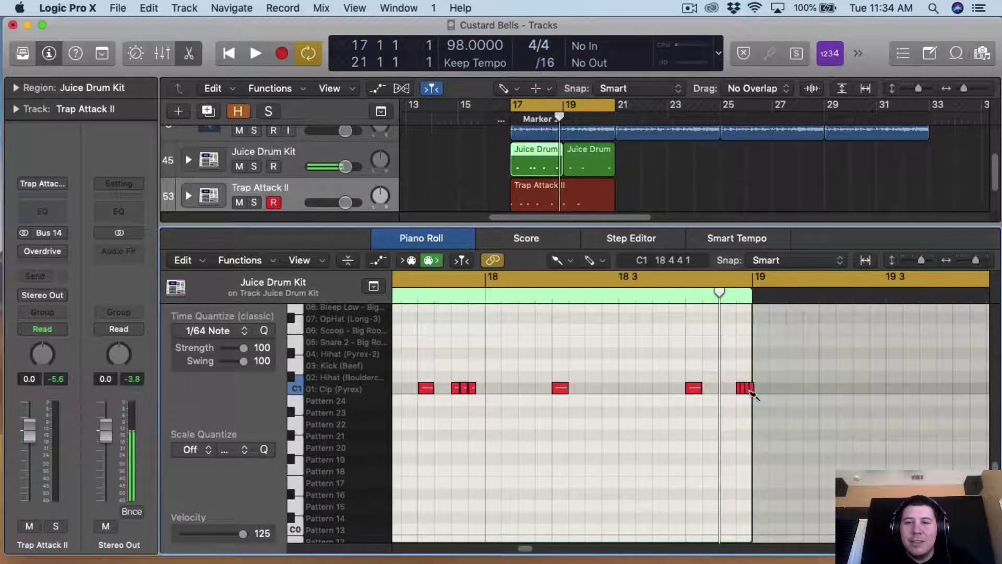
{"action": "key", "text": "space"}
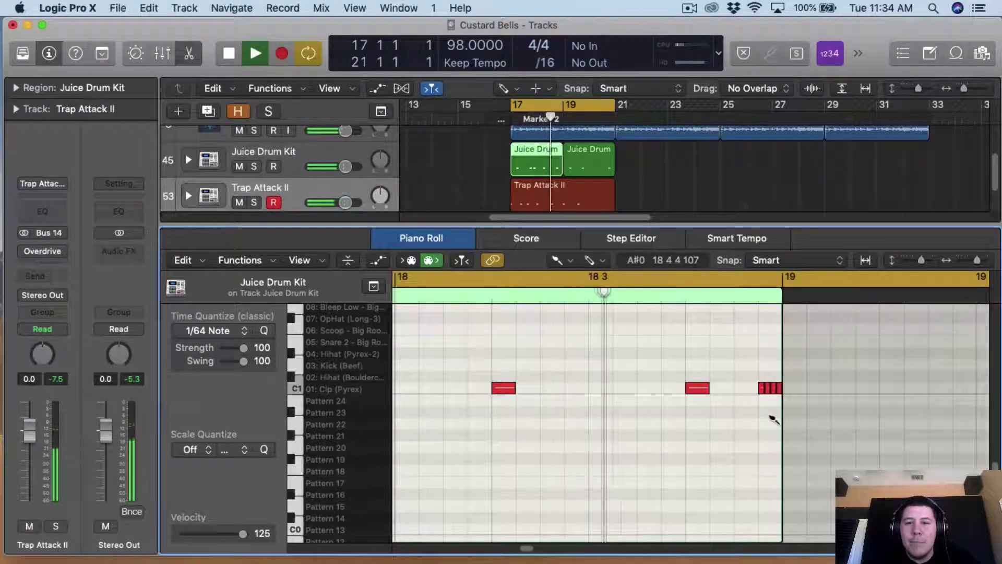
{"action": "left_click", "coordinate": [595, 159]}
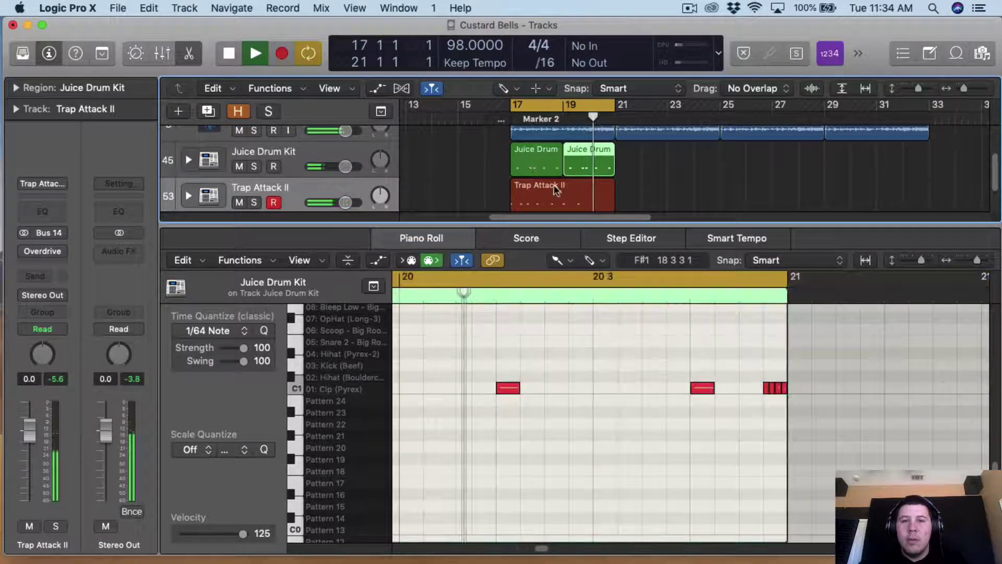
{"action": "left_click", "coordinate": [553, 190]}
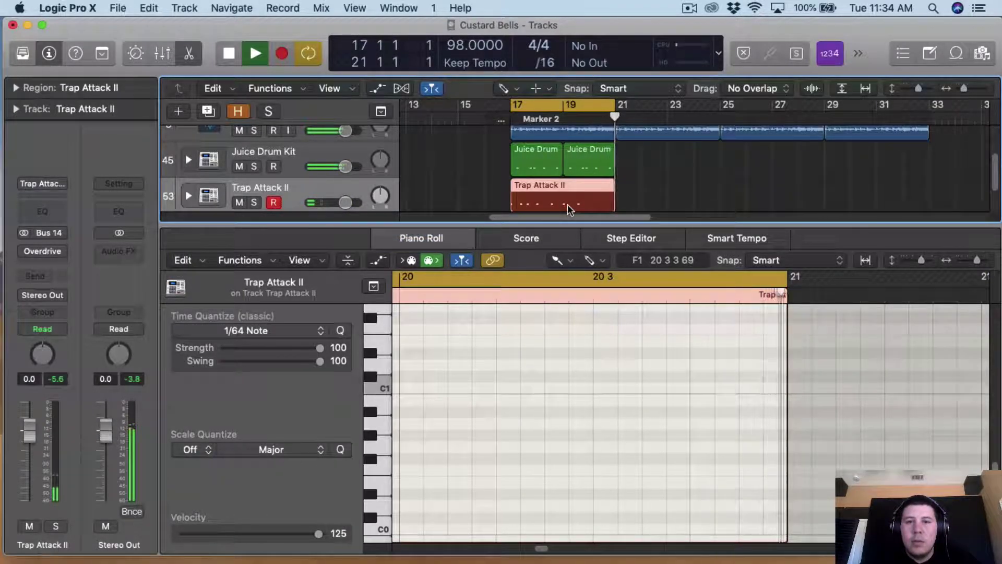
Add a software instrument track at the bottom with the Pierre drum kit loaded.
{"action": "left_click", "coordinate": [534, 212]}
{"action": "key", "text": "space"}
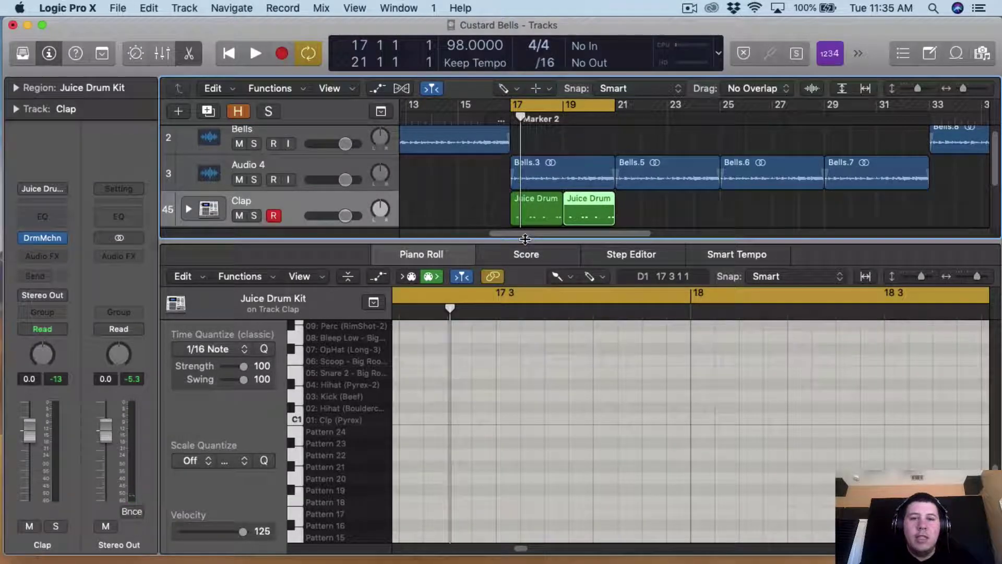
{"action": "left_click_drag", "start_coordinate": [525, 239], "coordinate": [525, 353]}
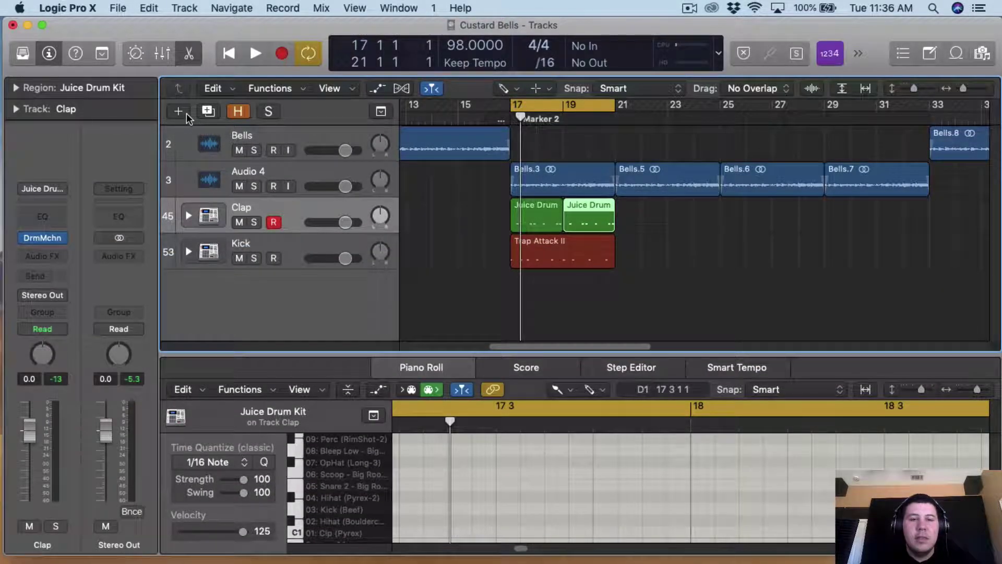
{"action": "left_click", "coordinate": [185, 115]}
{"action": "left_click", "coordinate": [691, 259]}
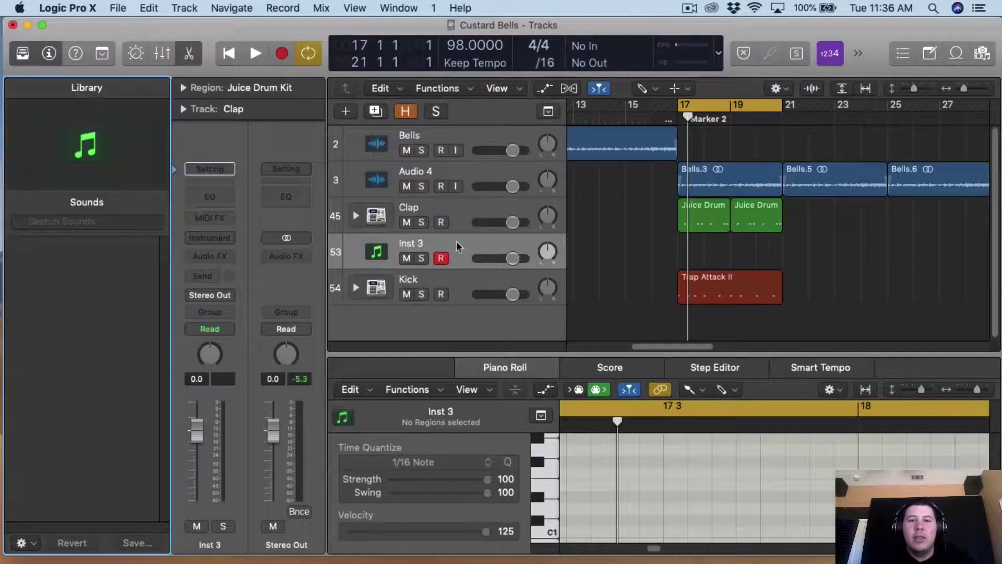
{"action": "left_click_drag", "start_coordinate": [457, 241], "coordinate": [451, 338]}
{"action": "left_click", "coordinate": [32, 246]}
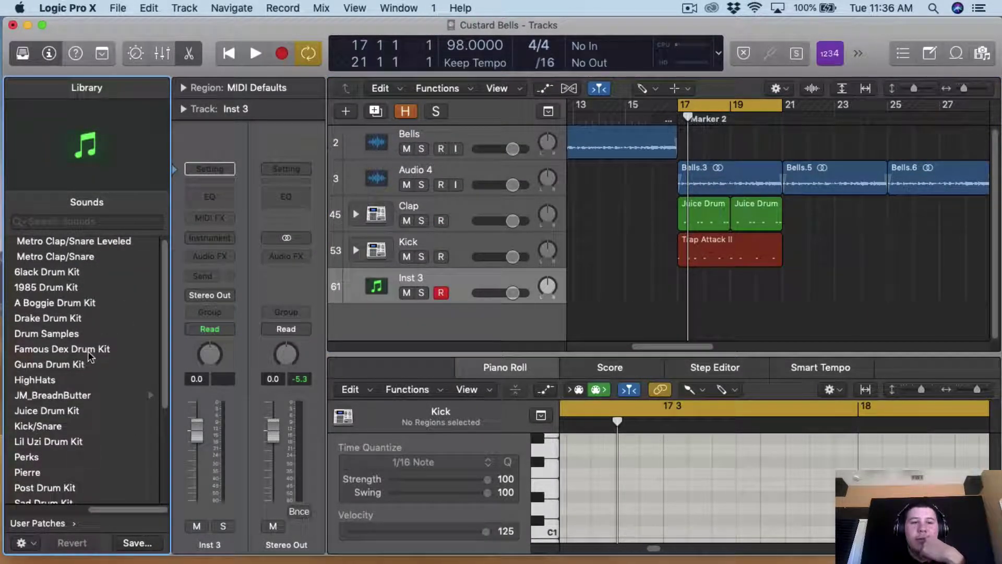
{"action": "scroll", "coordinate": [89, 351], "scroll_direction": "down", "scroll_amount": 1}
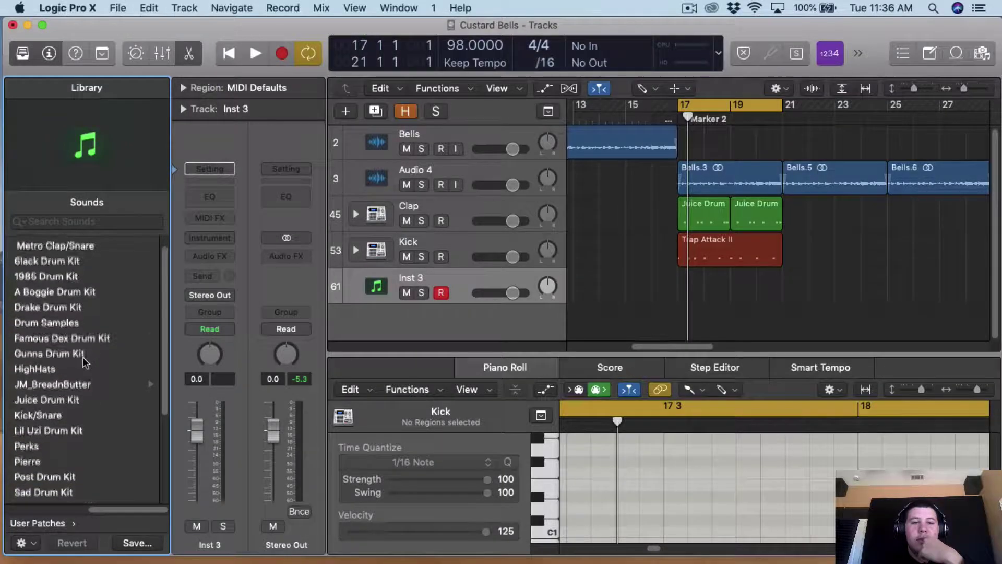
{"action": "scroll", "coordinate": [78, 360], "scroll_direction": "down", "scroll_amount": 5}
{"action": "left_click", "coordinate": [27, 325]}
{"action": "key", "text": "y"}
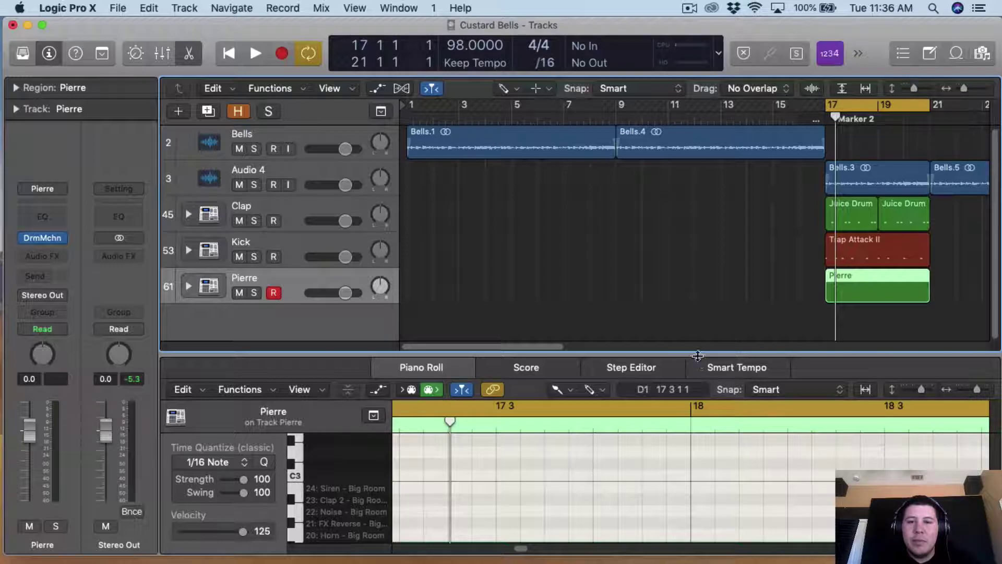
Paint hi-hat and basic clap notes across the Pierre region from bar 17.
{"action": "left_click_drag", "start_coordinate": [698, 357], "coordinate": [698, 137]}
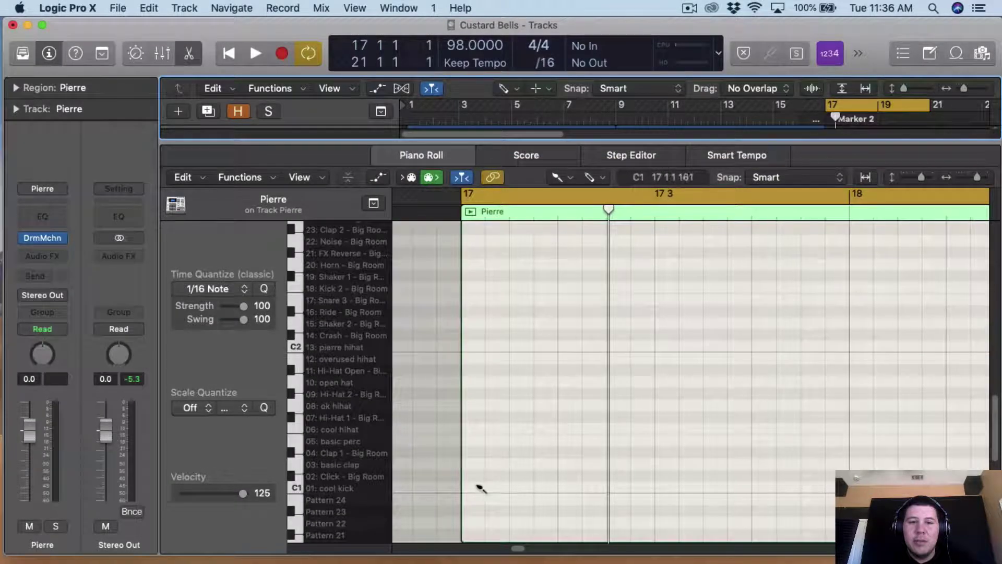
{"action": "mouse_move", "coordinate": [479, 487]}
{"action": "left_mouse_down"}
{"action": "mouse_move", "coordinate": [472, 433]}
{"action": "mouse_move", "coordinate": [738, 421]}
{"action": "left_mouse_up"}
{"action": "key", "text": "space"}
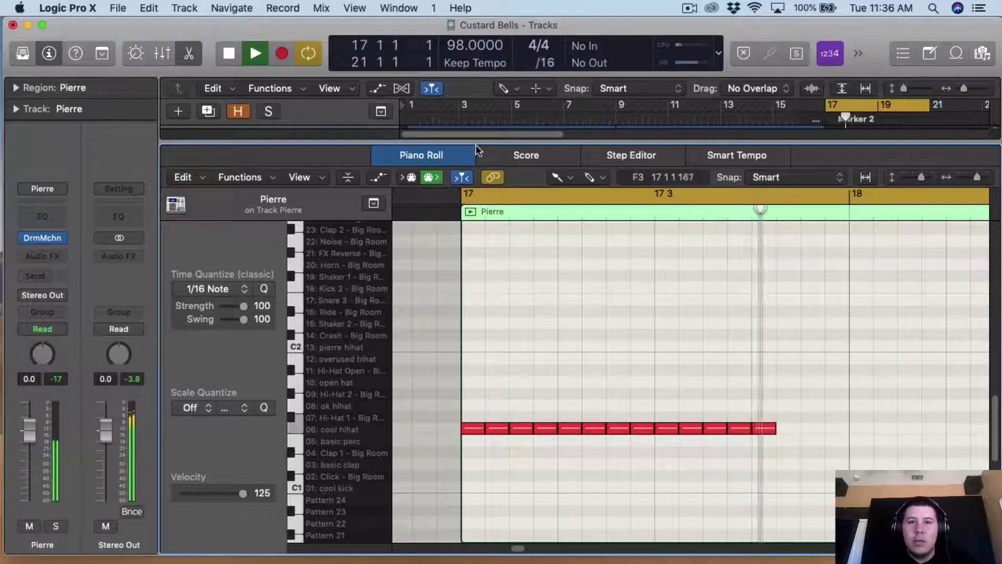
{"action": "left_click_drag", "start_coordinate": [477, 149], "coordinate": [477, 309]}
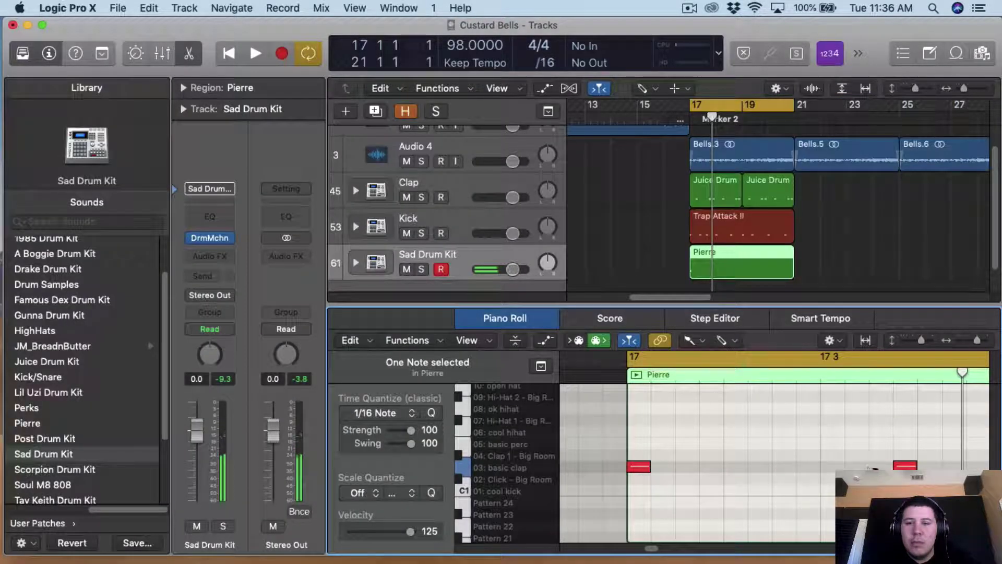
{"action": "left_click", "coordinate": [871, 467]}
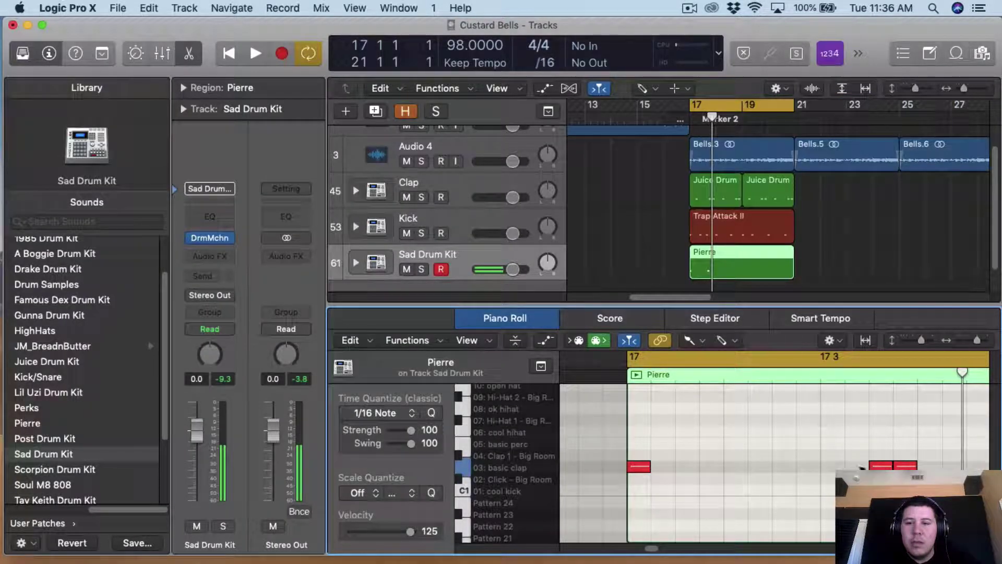
{"action": "left_click", "coordinate": [663, 467]}
{"action": "key", "text": "space"}
Lengthen the basic clap notes across bars 17–20 and play the pattern back.
{"action": "left_click_drag", "start_coordinate": [977, 339], "coordinate": [971, 338]}
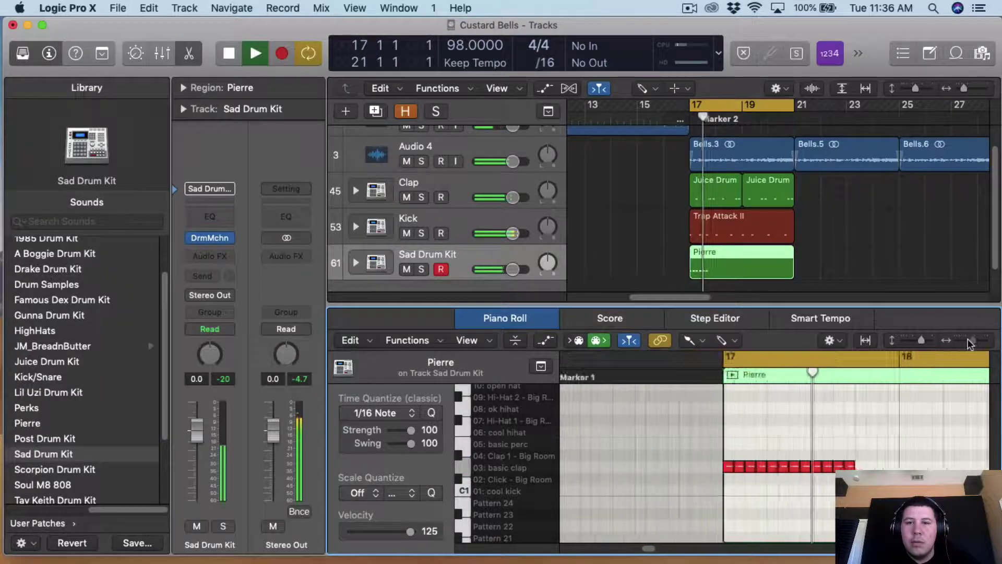
{"action": "left_click_drag", "start_coordinate": [648, 466], "coordinate": [732, 469]}
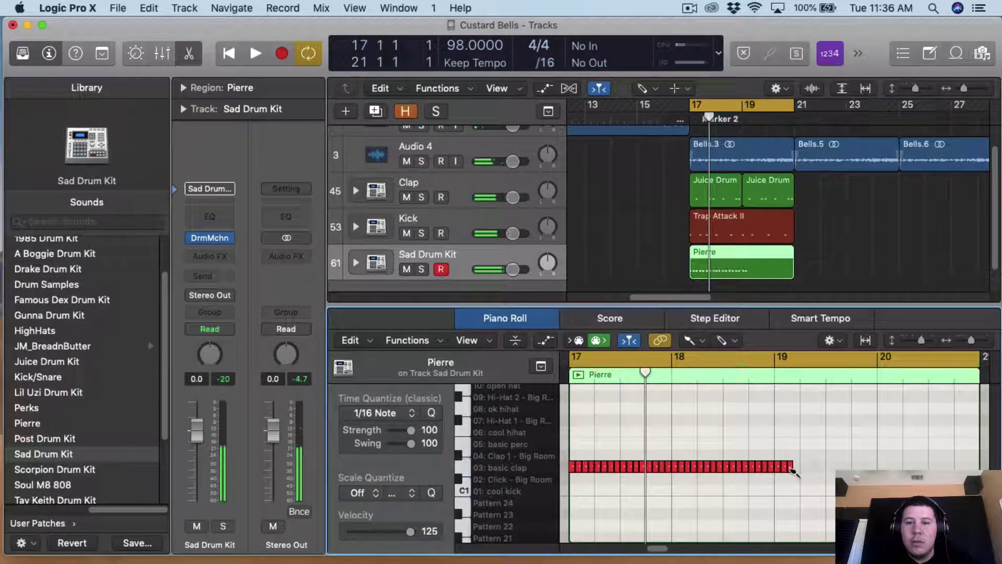
{"action": "key", "text": "space"}
{"action": "left_click_drag", "start_coordinate": [796, 469], "coordinate": [799, 474]}
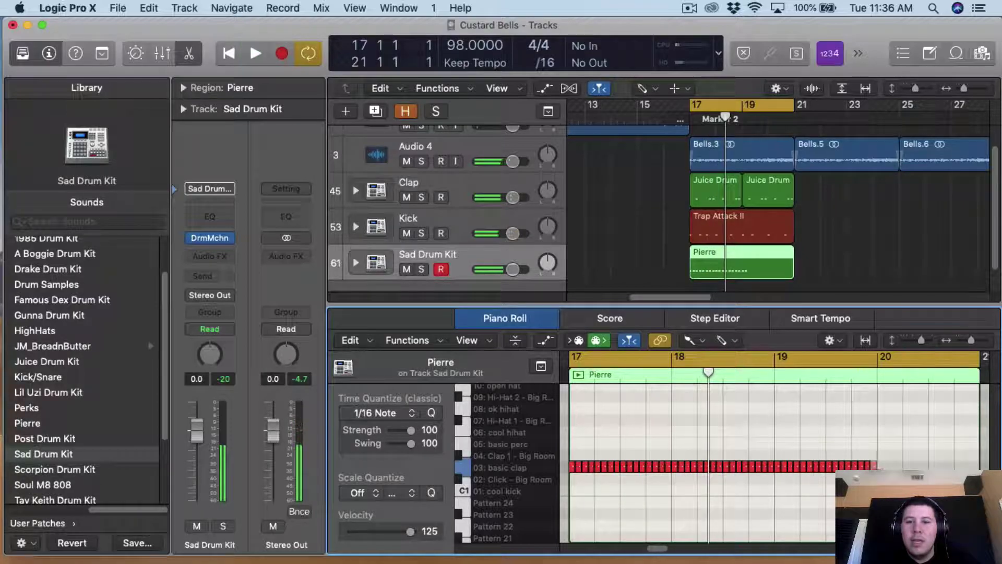
{"action": "key", "text": "space"}
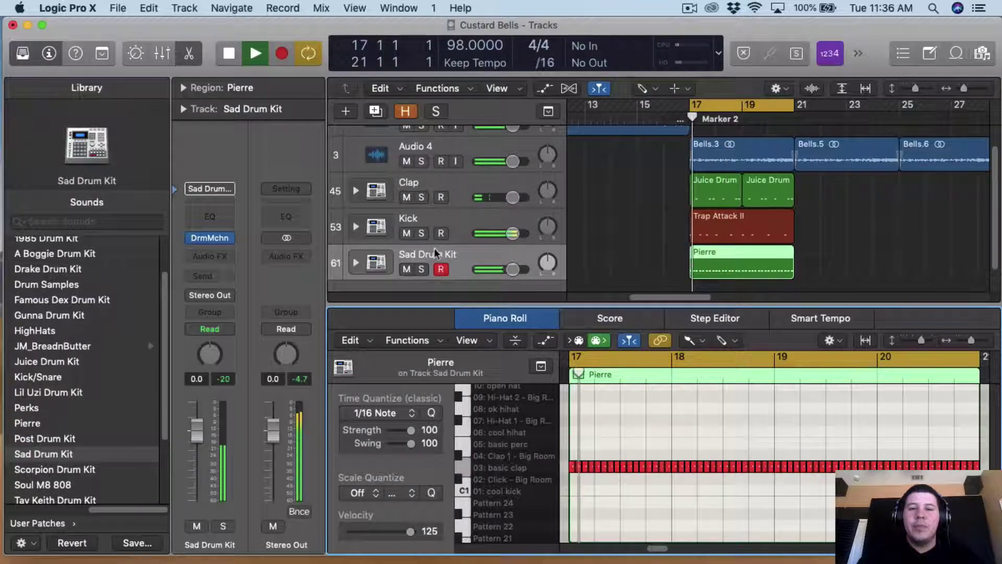
Widen the editor, zoom into bars 17–20 and set the grid to 1/32 Note.
{"action": "key", "text": "y"}
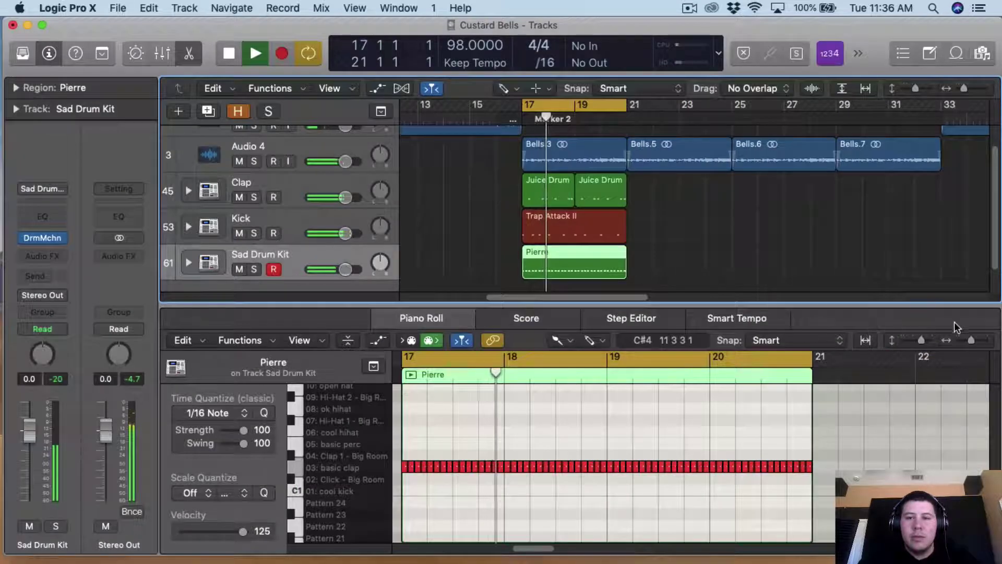
{"action": "left_click_drag", "start_coordinate": [972, 340], "coordinate": [987, 343]}
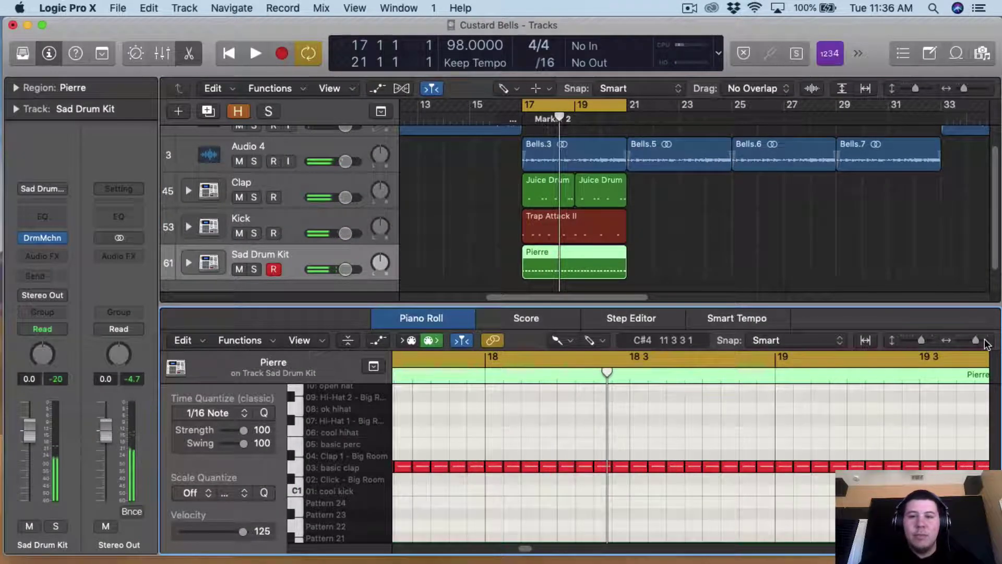
{"action": "key", "text": "space"}
{"action": "key", "text": "t"}
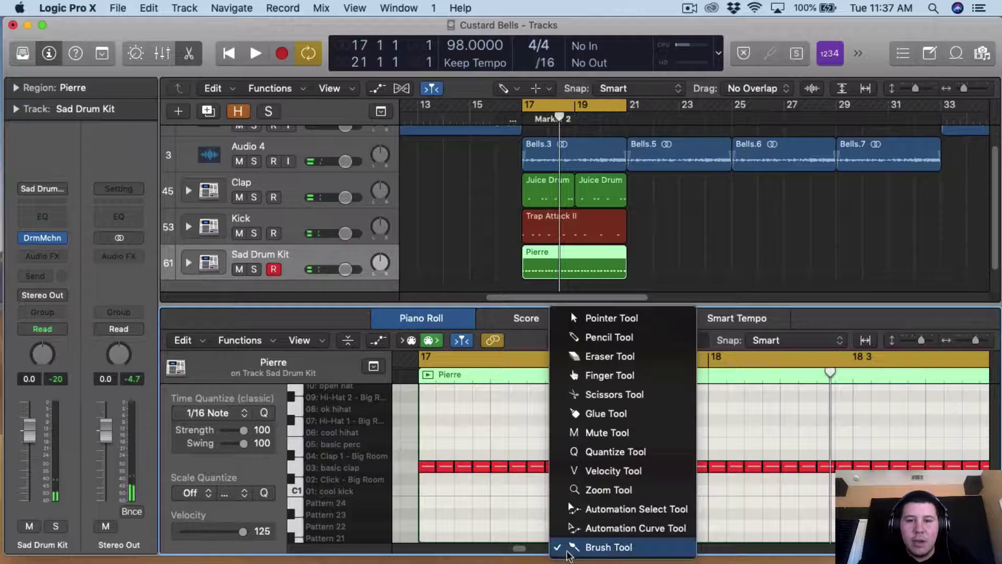
{"action": "key", "text": "Escape"}
{"action": "left_click", "coordinate": [216, 413]}
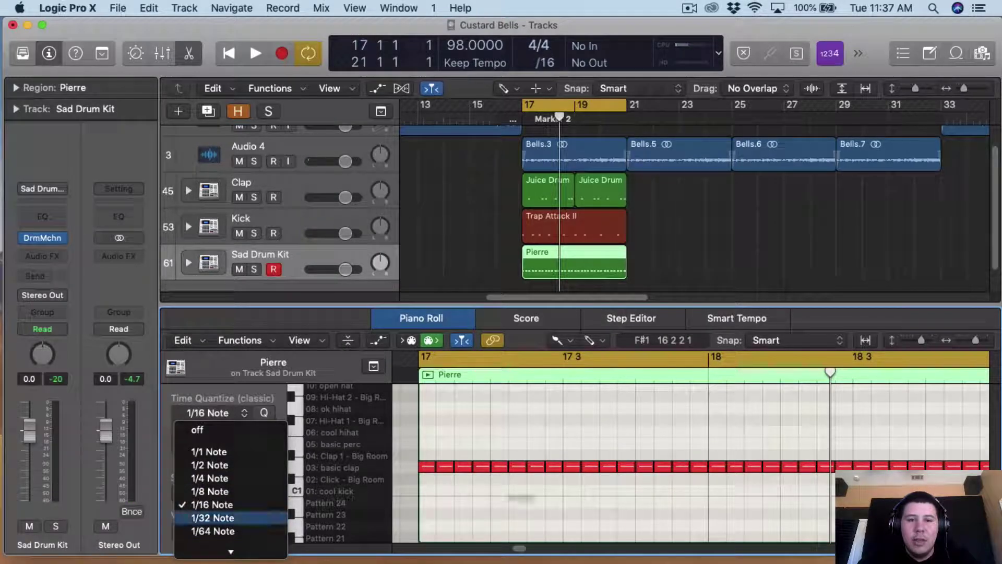
{"action": "left_click", "coordinate": [212, 518]}
{"action": "key", "text": "space"}
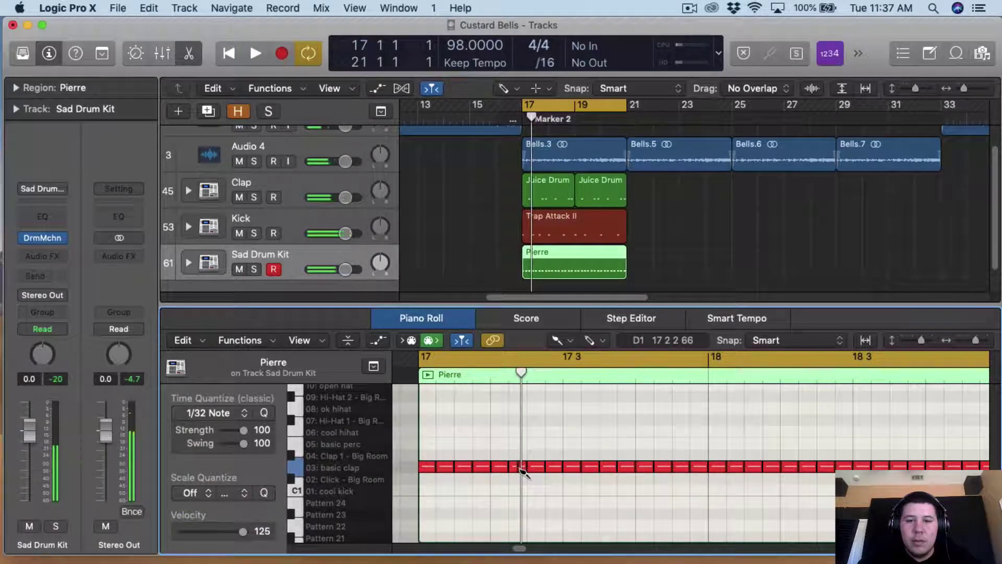
{"action": "key", "text": "space"}
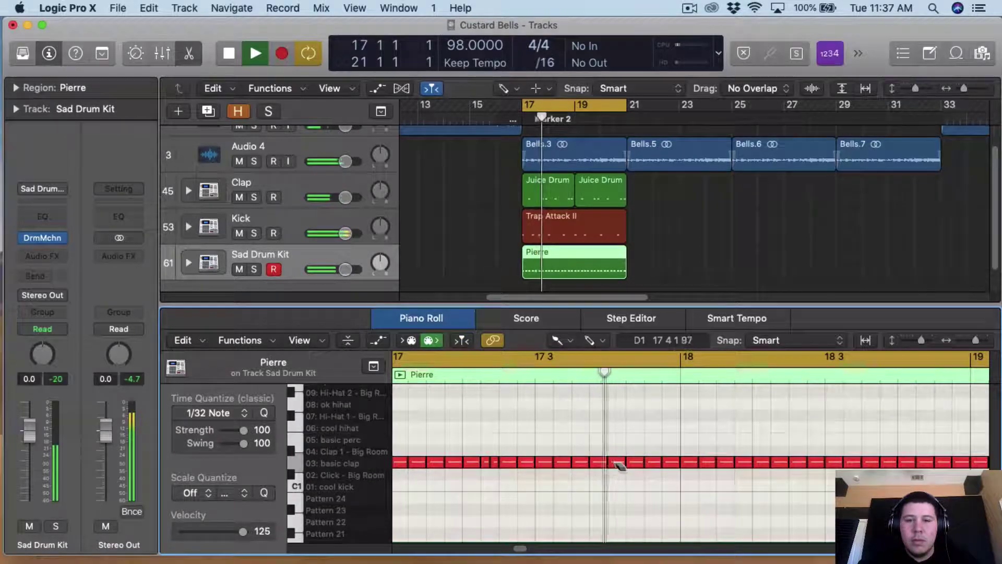
{"action": "key", "text": "space"}
Switch the grid to 1/64 Note and paint a quick hi-hat roll near bar 17 4.
{"action": "left_click", "coordinate": [217, 410]}
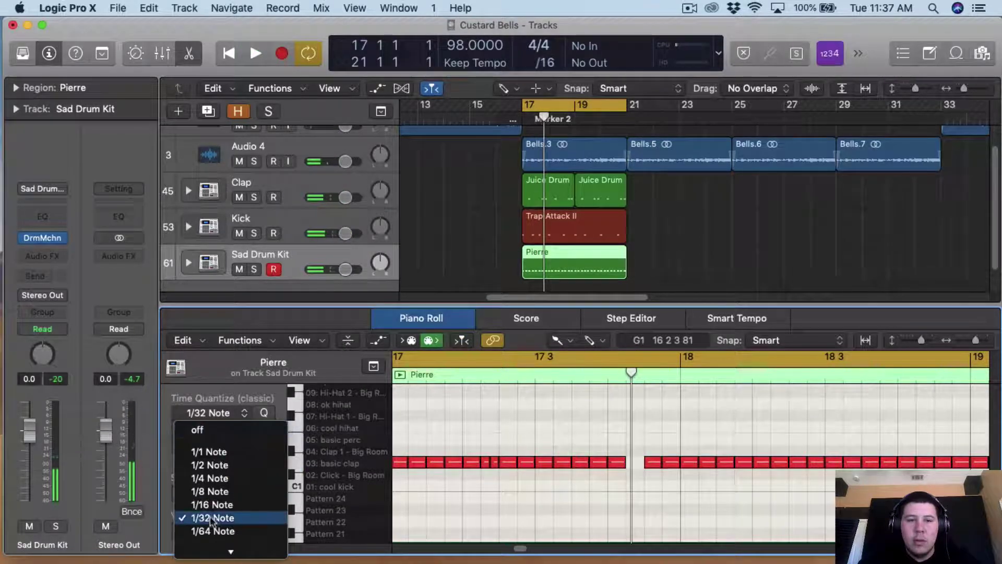
{"action": "left_click", "coordinate": [205, 531]}
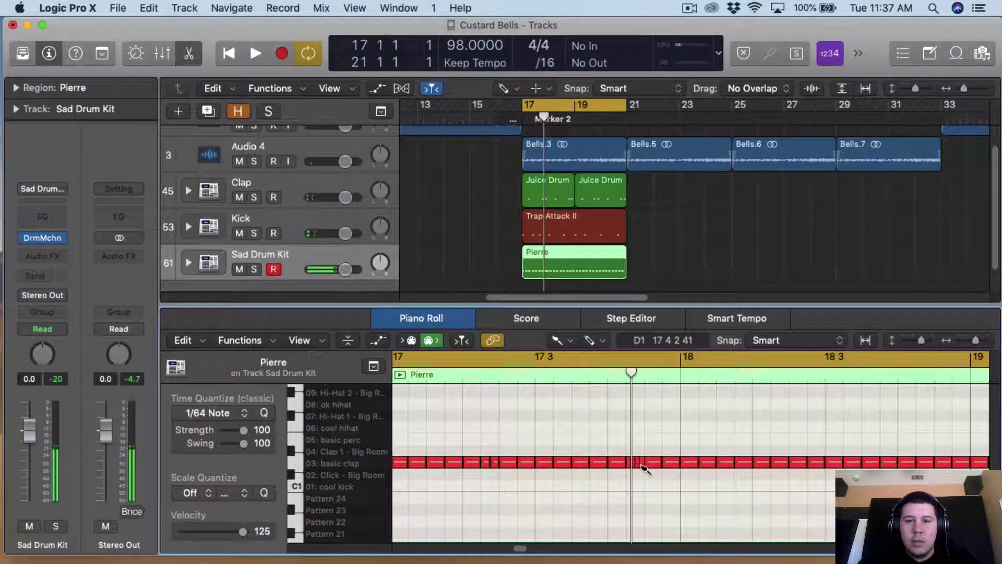
{"action": "key", "text": "space"}
{"action": "left_click", "coordinate": [198, 411]}
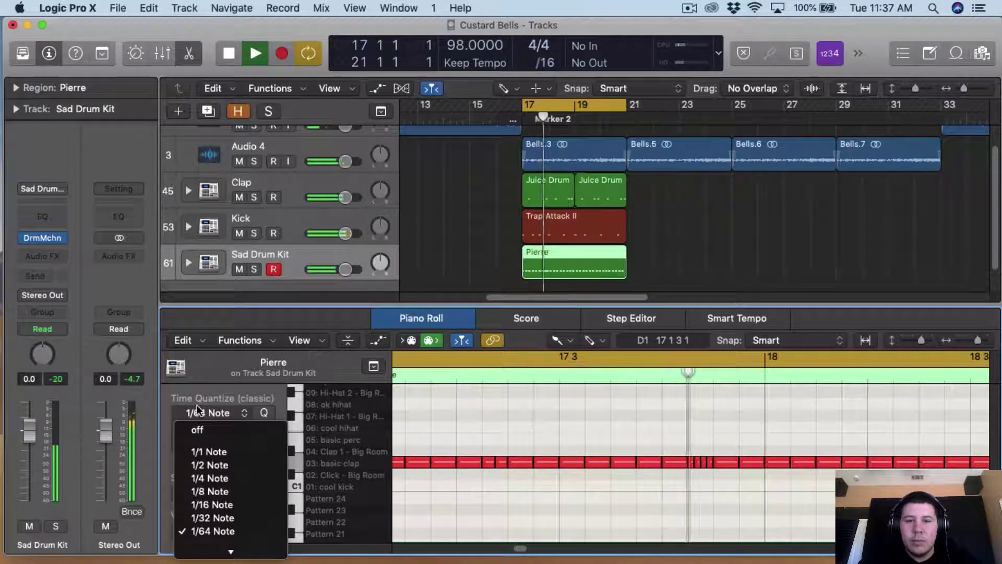
{"action": "left_click", "coordinate": [200, 410]}
{"action": "key", "text": "space"}
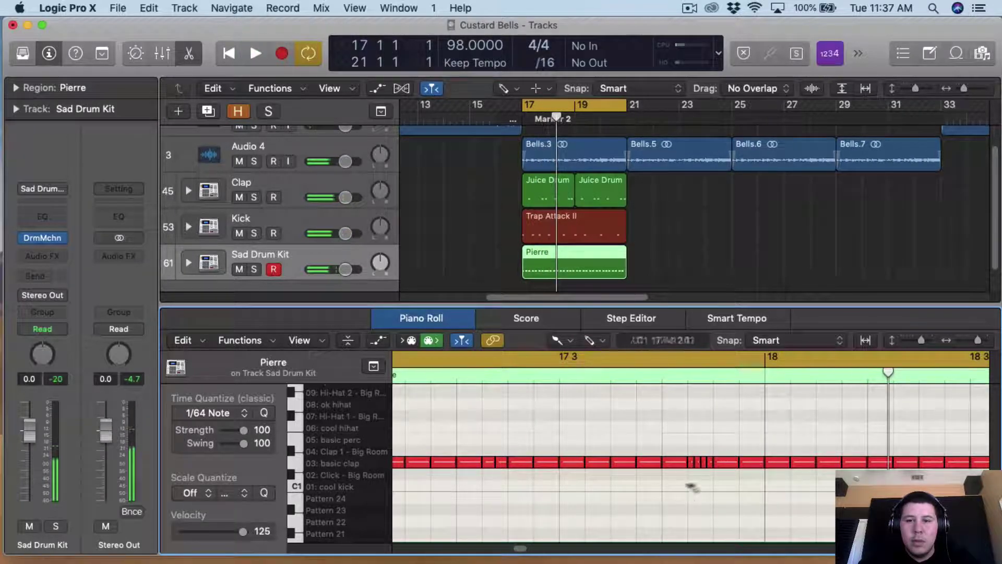
{"action": "left_click_drag", "start_coordinate": [636, 463], "coordinate": [660, 466]}
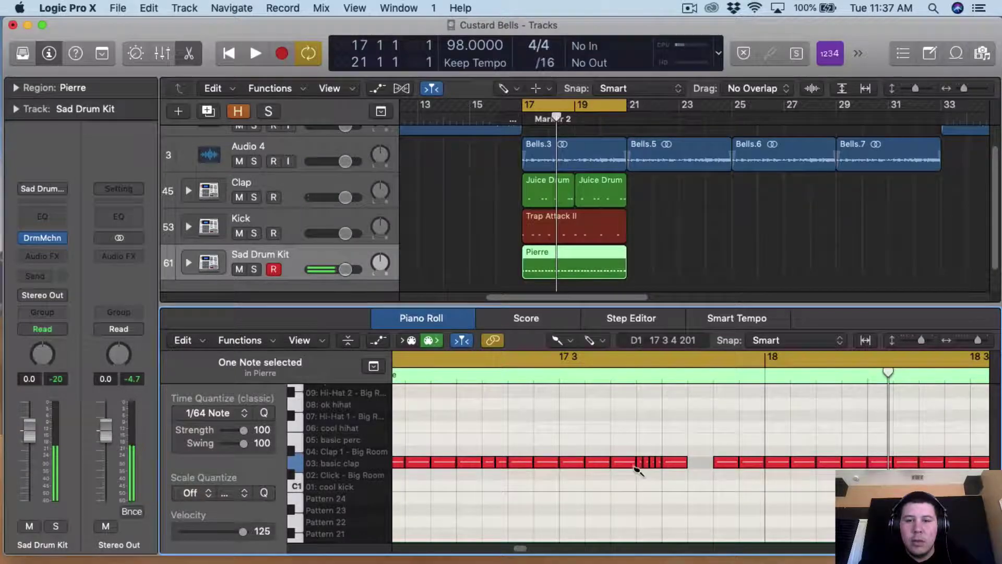
Paint a short 1/32-note roll around bar 18 3 and play back the hi-hats.
{"action": "left_click", "coordinate": [207, 412]}
{"action": "key", "text": "Return"}
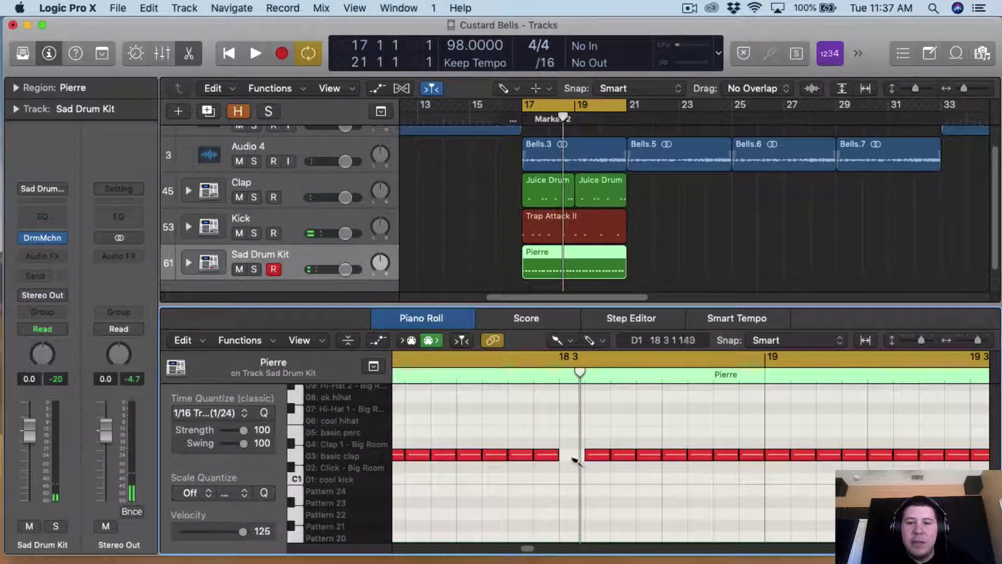
{"action": "left_click", "coordinate": [208, 413]}
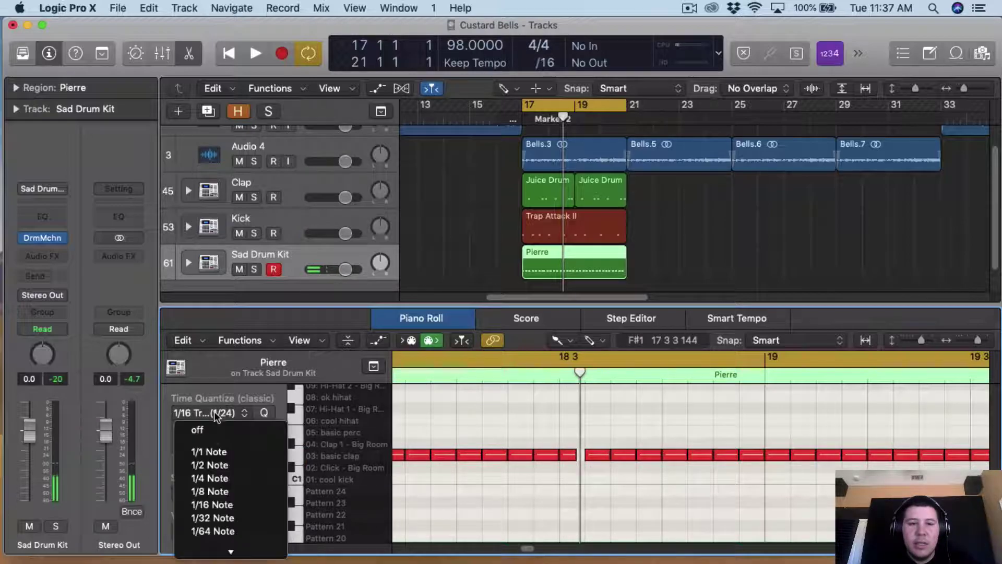
{"action": "left_click", "coordinate": [255, 477]}
{"action": "mouse_move", "coordinate": [575, 456]}
{"action": "left_mouse_down"}
{"action": "mouse_move", "coordinate": [566, 459]}
{"action": "mouse_move", "coordinate": [601, 462]}
{"action": "left_mouse_up"}
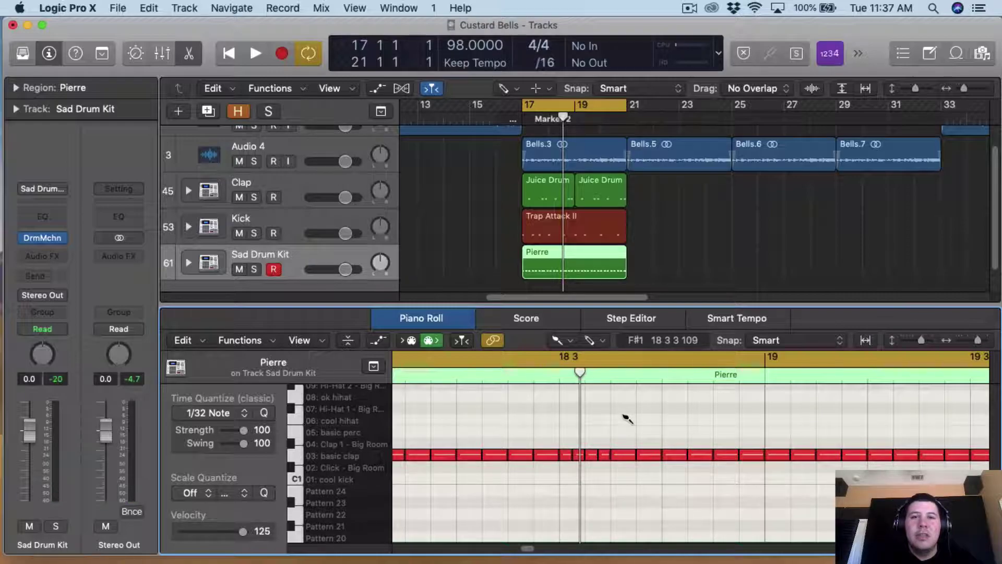
{"action": "key", "text": "space"}
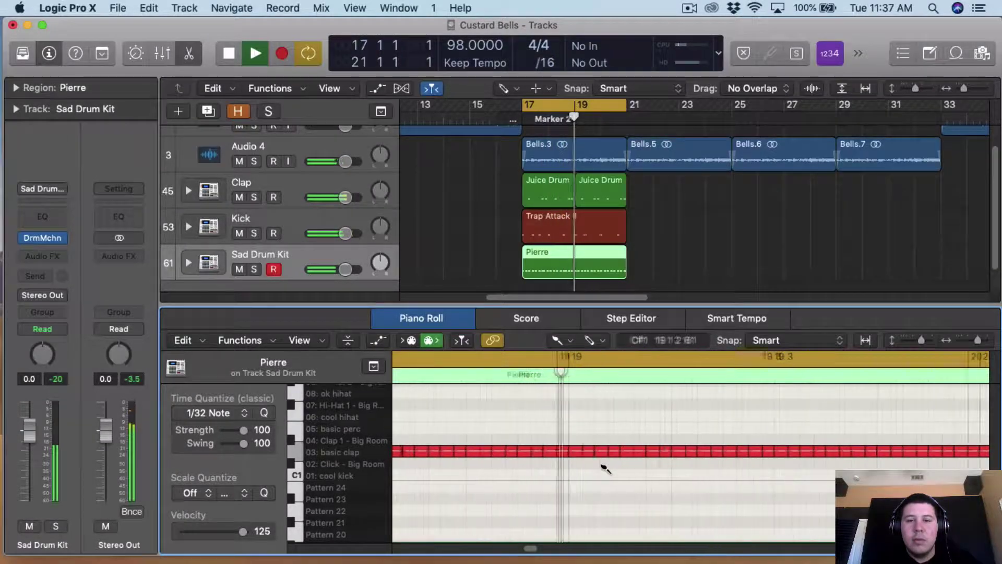
{"action": "key", "text": "space"}
{"action": "mouse_move", "coordinate": [491, 452]}
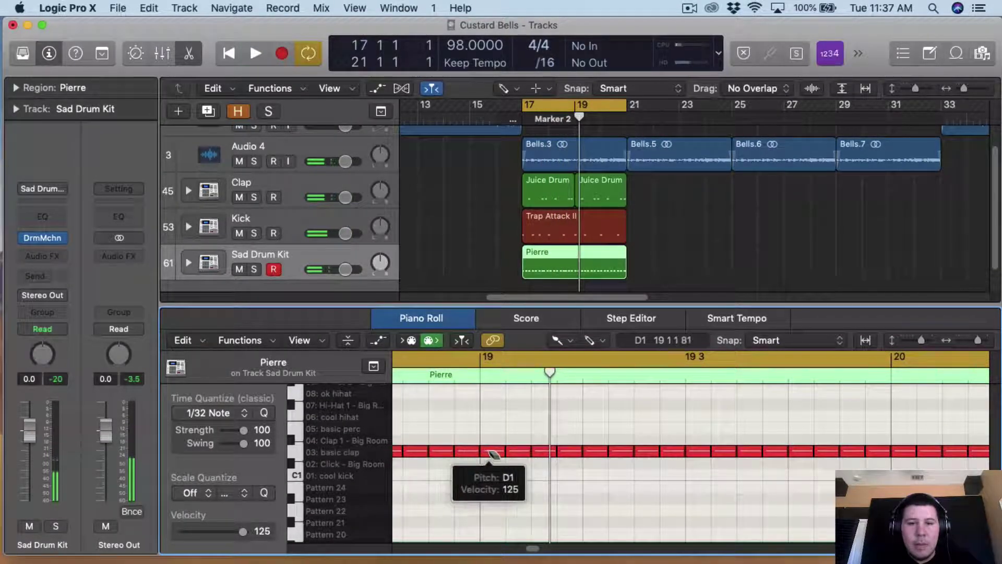
Delete the hi-hat hits just before bar 19 on a 1/128 Triplet grid.
{"action": "double_click", "coordinate": [467, 452]}
{"action": "left_click", "coordinate": [227, 413]}
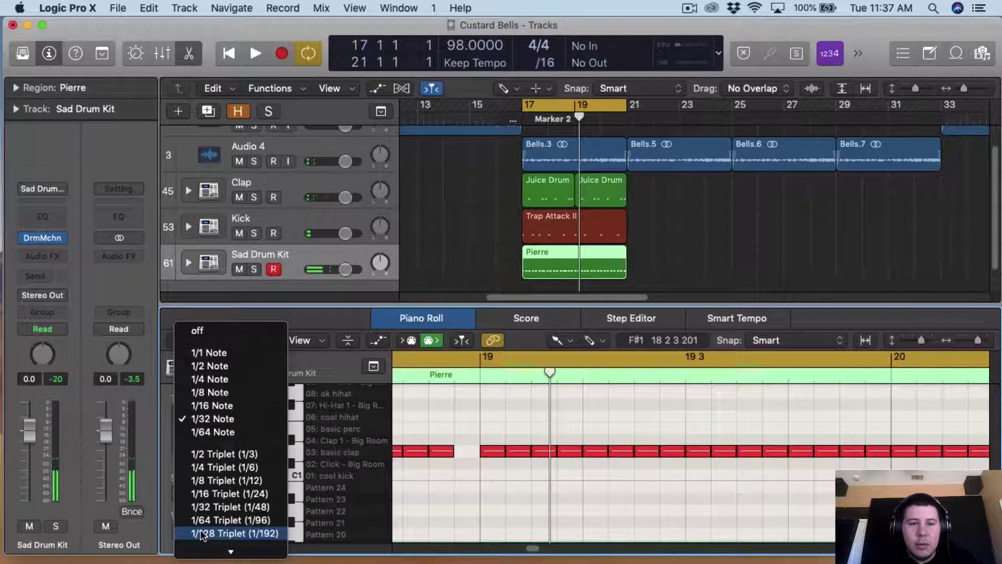
{"action": "left_click", "coordinate": [201, 535]}
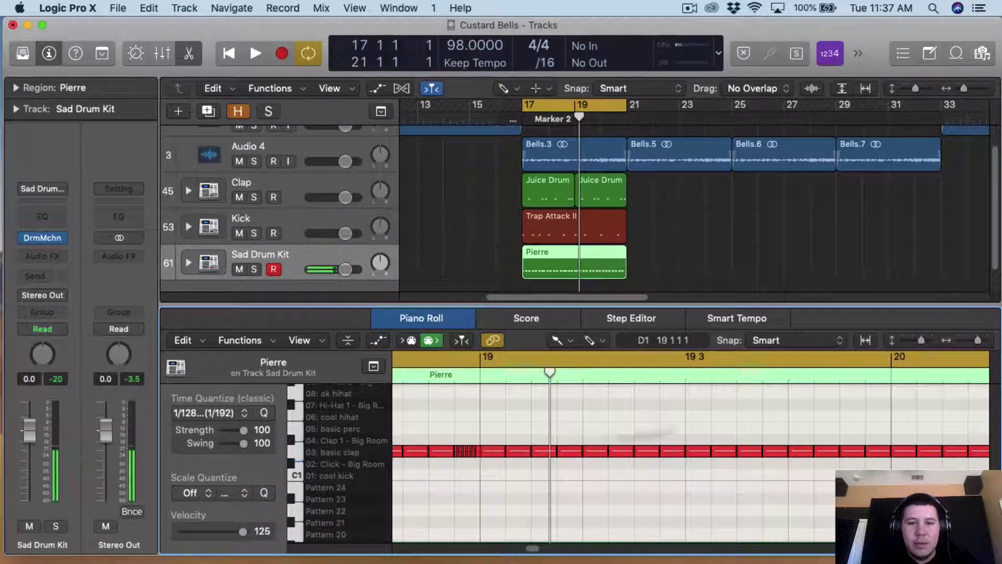
{"action": "key", "text": "space"}
{"action": "scroll", "coordinate": [902, 418], "scroll_direction": "right", "scroll_amount": 5}
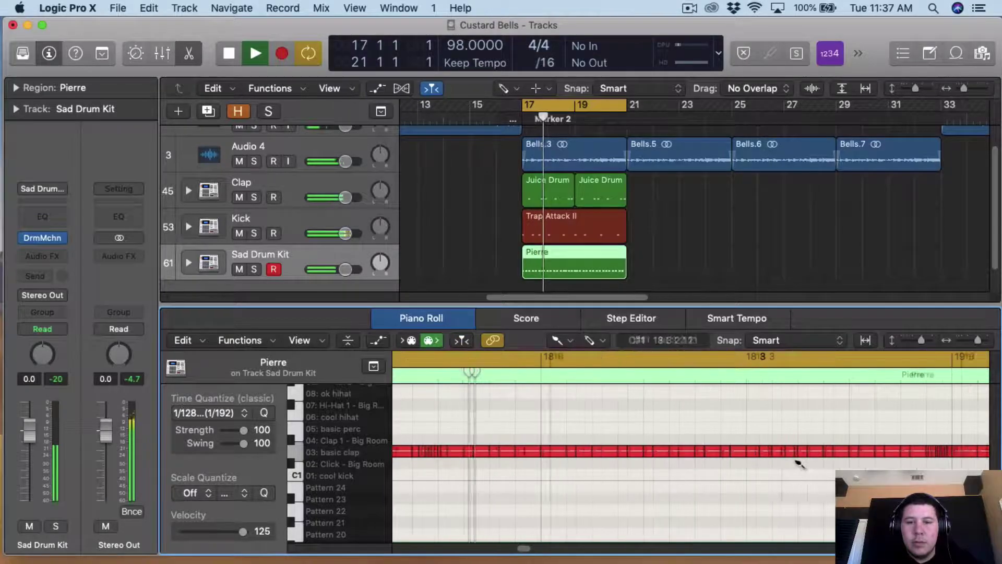
{"action": "left_click_drag", "start_coordinate": [976, 345], "coordinate": [980, 342]}
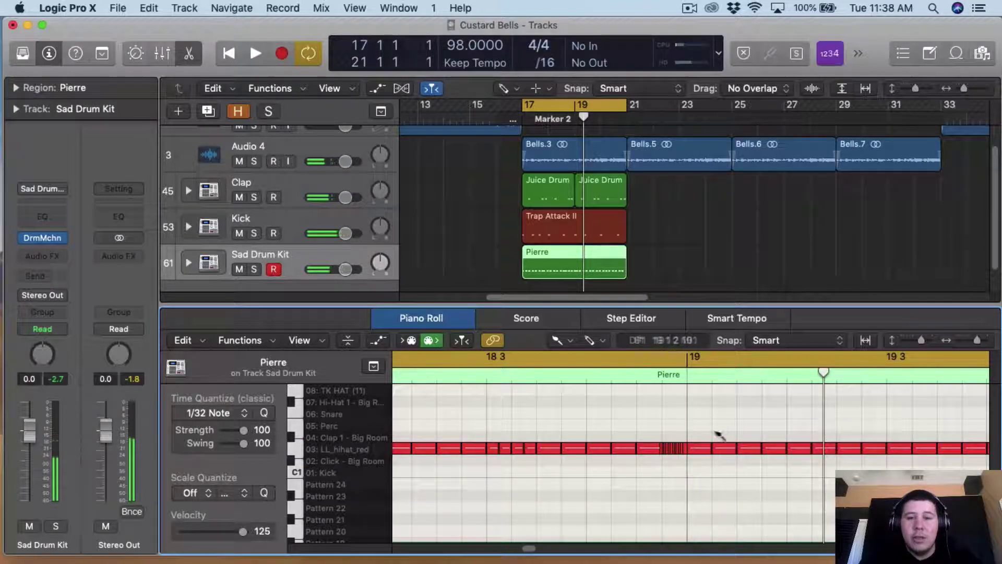
{"action": "left_click_drag", "start_coordinate": [693, 457], "coordinate": [626, 505]}
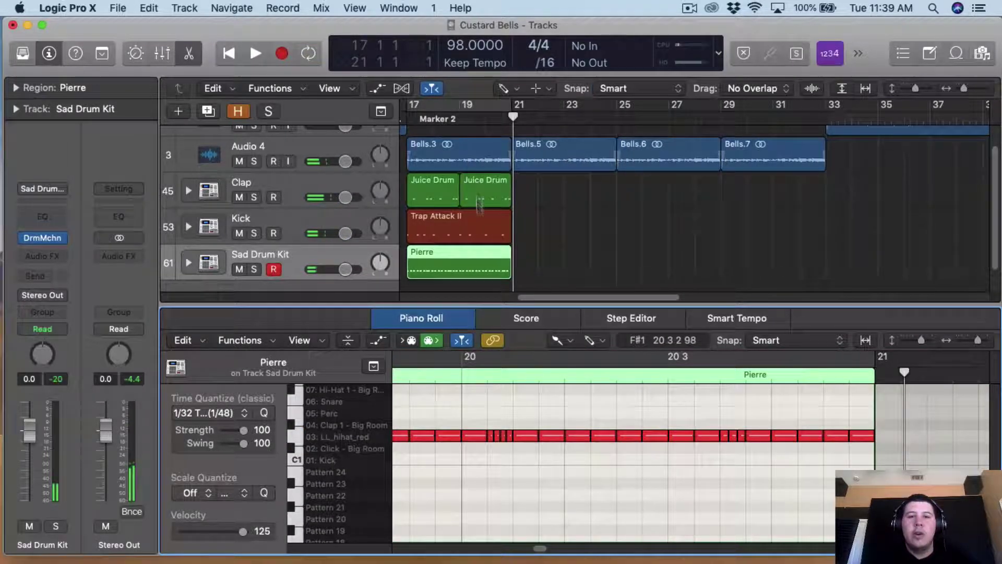
Play from Marker 2 at bar 17, then stop playback.
{"action": "left_click", "coordinate": [451, 119]}
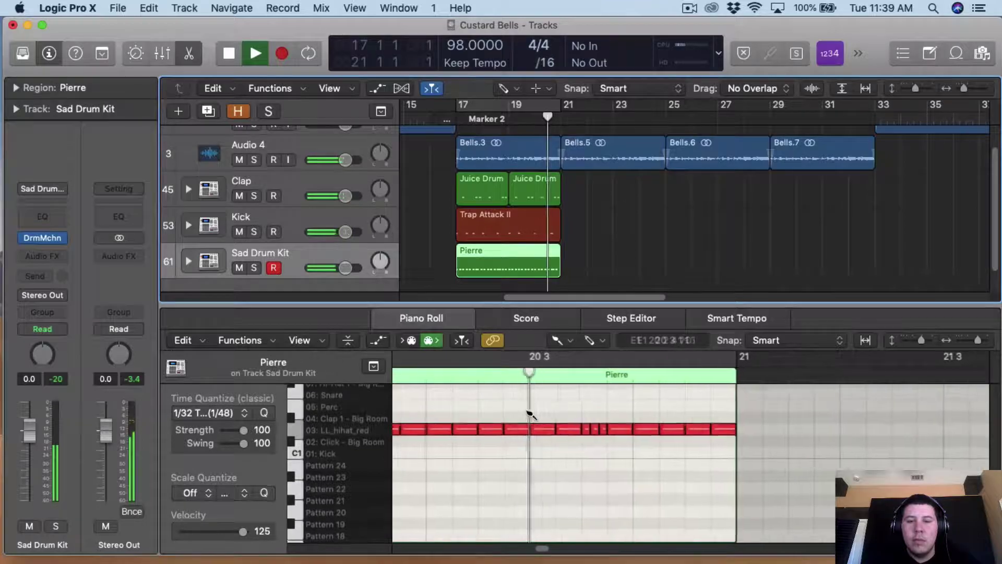
{"action": "key", "text": "space"}
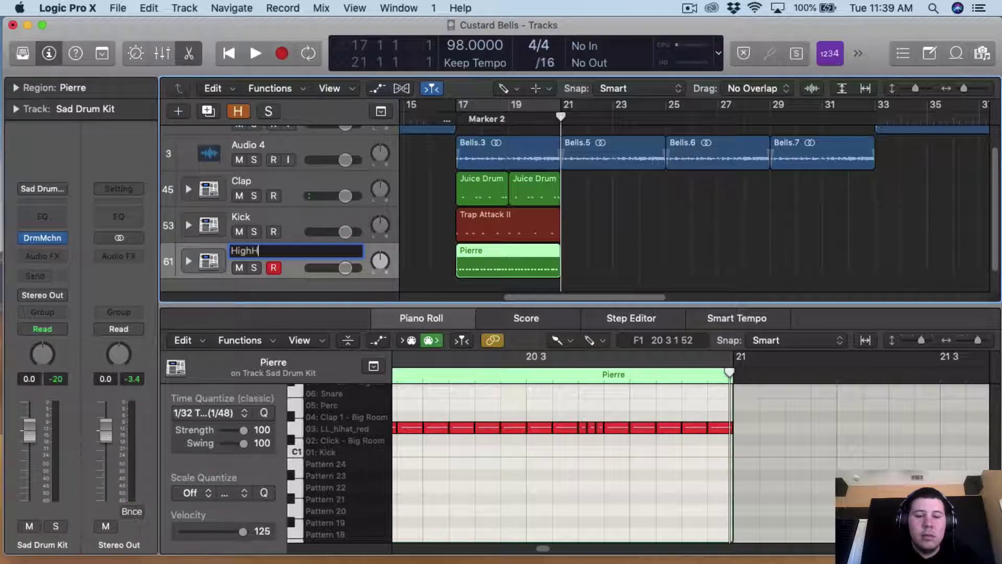
Create a new Pierre drum track, loop bars 17–21, and place drum hits in bar 17.
{"action": "key", "text": "super+d"}
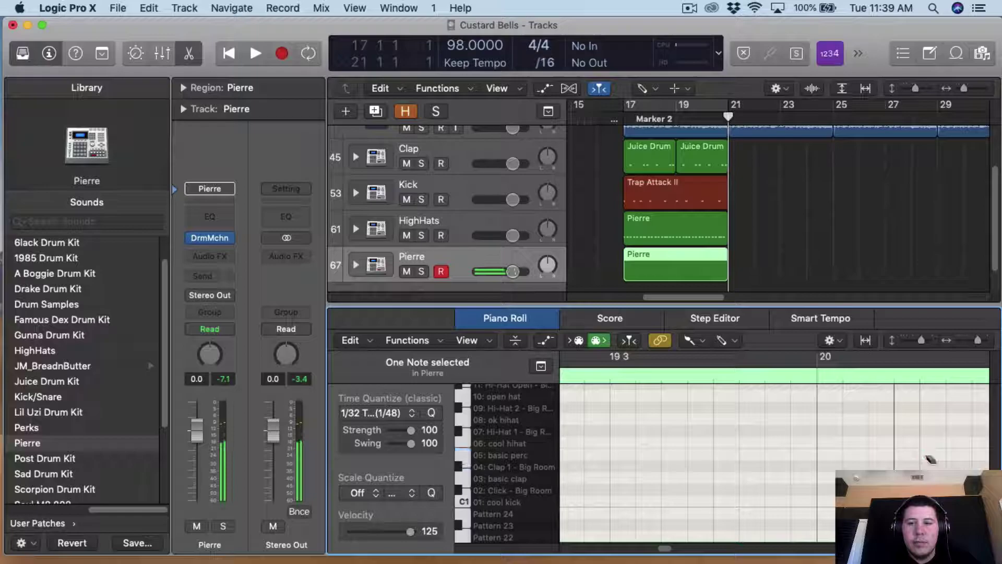
{"action": "scroll", "coordinate": [931, 460], "scroll_direction": "left", "scroll_amount": 5}
{"action": "key", "text": "space"}
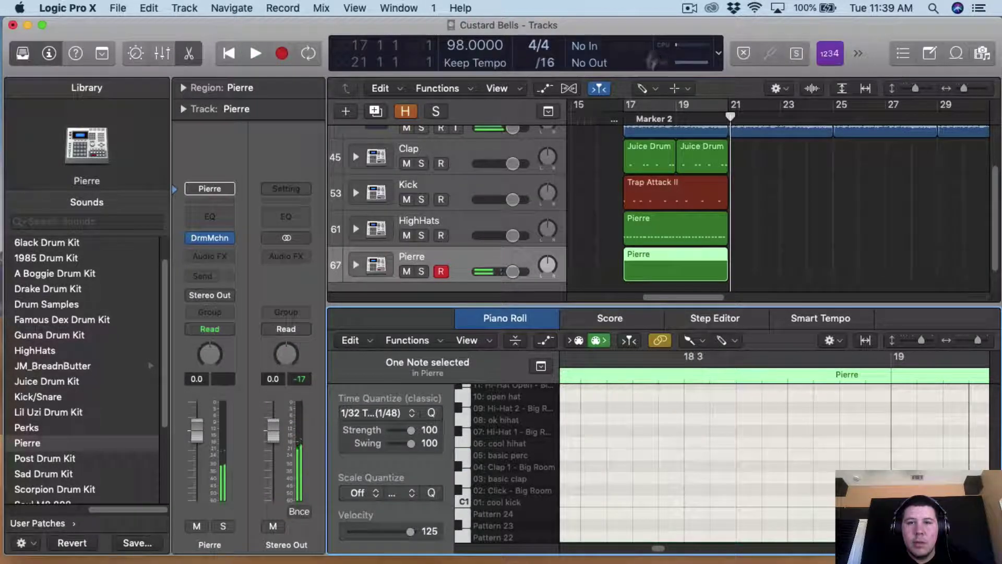
{"action": "key", "text": "c"}
{"action": "left_click_drag", "start_coordinate": [701, 440], "coordinate": [700, 459]}
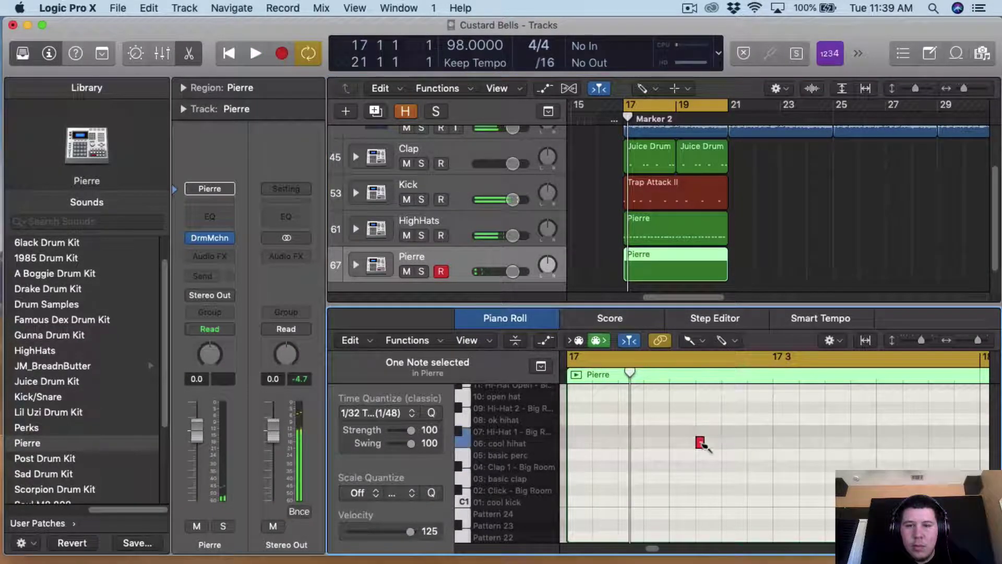
{"action": "key", "text": "space"}
{"action": "key", "text": "space"}
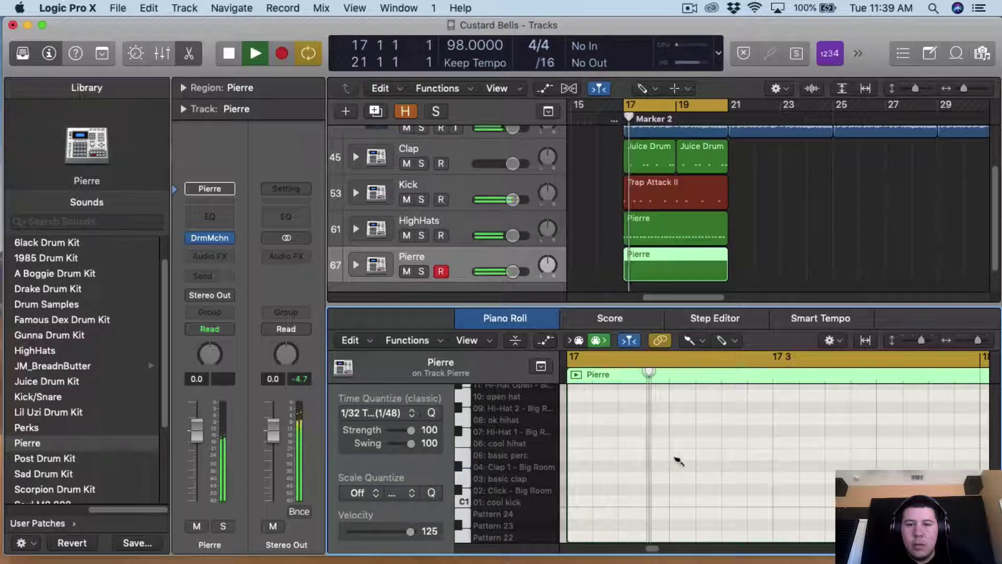
{"action": "left_click", "coordinate": [717, 456]}
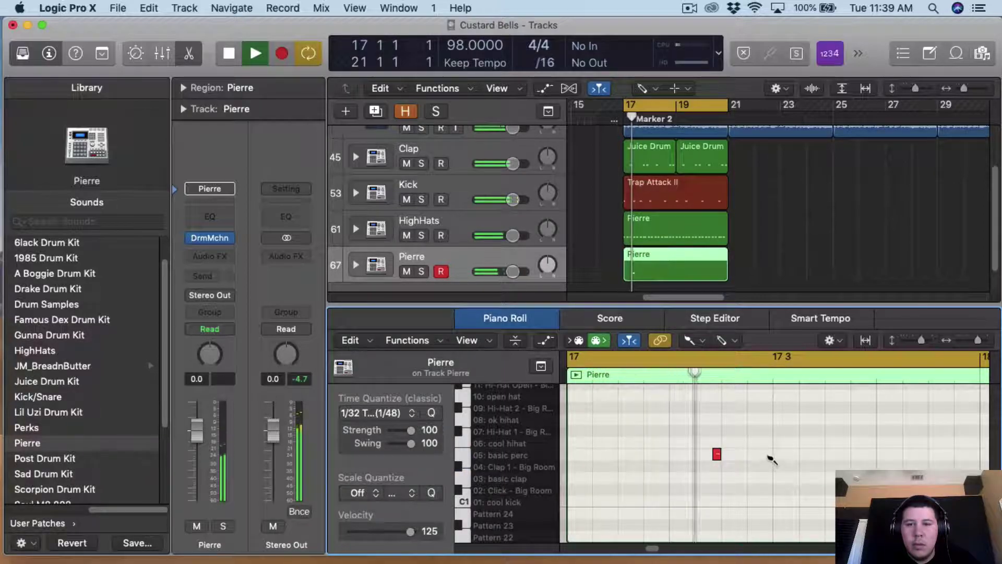
{"action": "left_click", "coordinate": [769, 455]}
{"action": "left_click", "coordinate": [716, 454]}
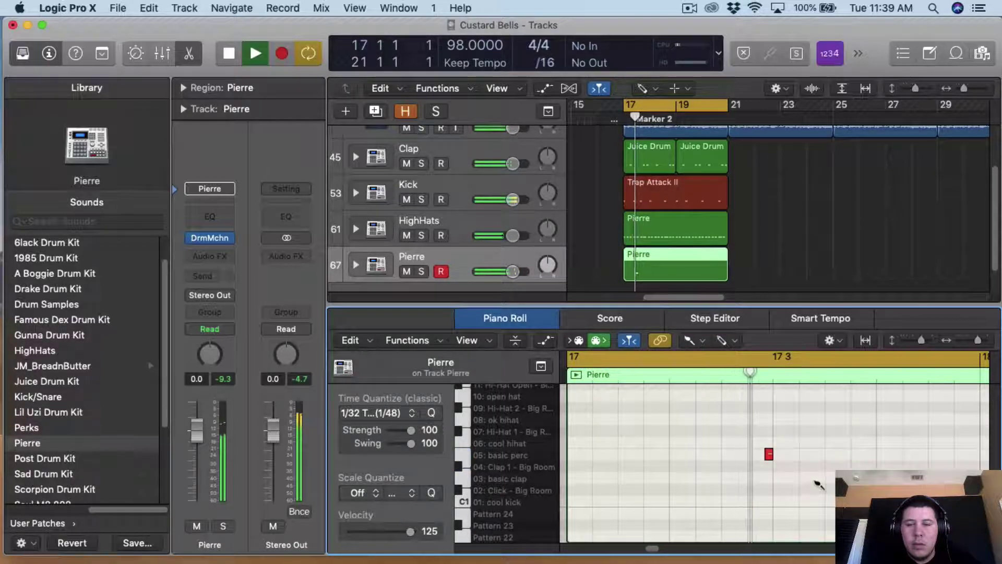
{"action": "left_click", "coordinate": [750, 455]}
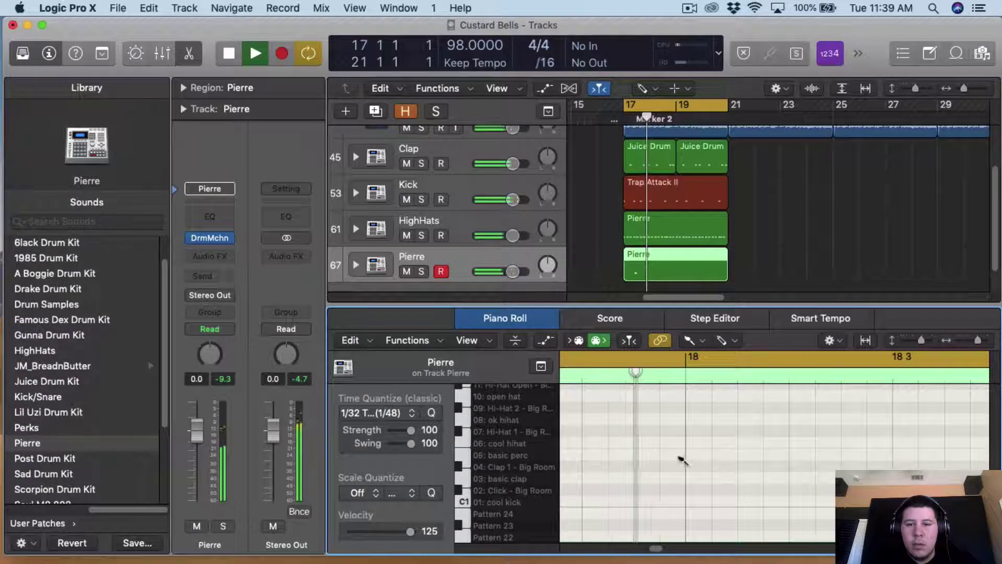
Shorten the region to one bar, set 1/16 Note quantize, and lengthen and add percussion notes.
{"action": "key", "text": "y"}
{"action": "mouse_move", "coordinate": [559, 274]}
{"action": "left_mouse_down"}
{"action": "mouse_move", "coordinate": [494, 273]}
{"action": "mouse_move", "coordinate": [553, 290]}
{"action": "left_mouse_up"}
{"action": "left_click", "coordinate": [406, 392]}
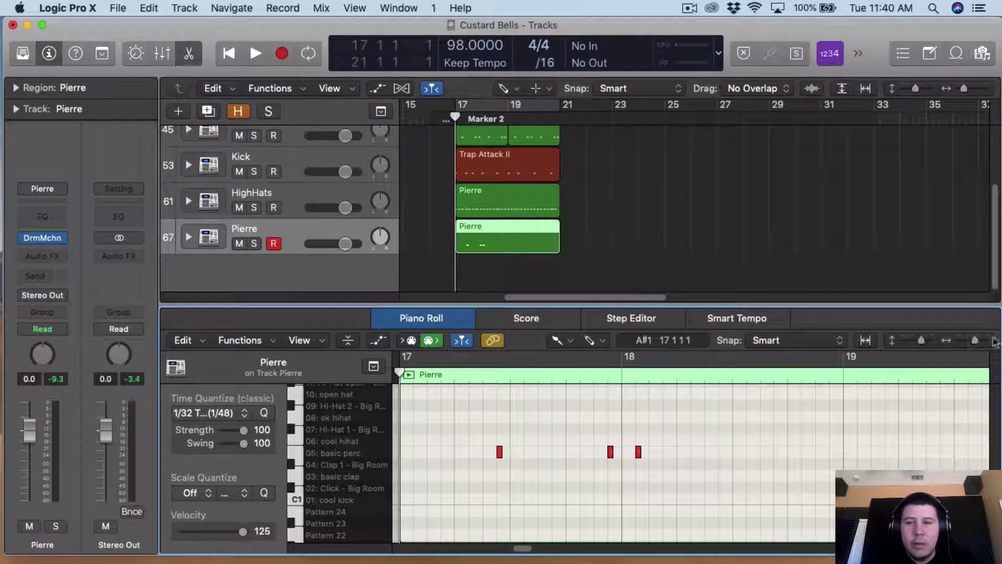
{"action": "left_click", "coordinate": [993, 341]}
{"action": "left_click", "coordinate": [208, 412]}
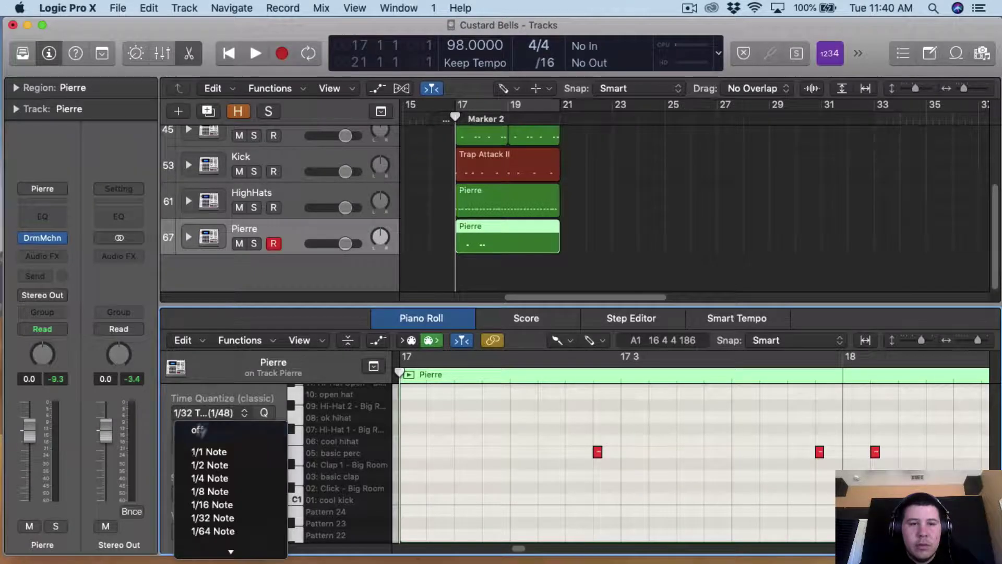
{"action": "left_click", "coordinate": [207, 504]}
{"action": "left_click_drag", "start_coordinate": [598, 454], "coordinate": [621, 455]}
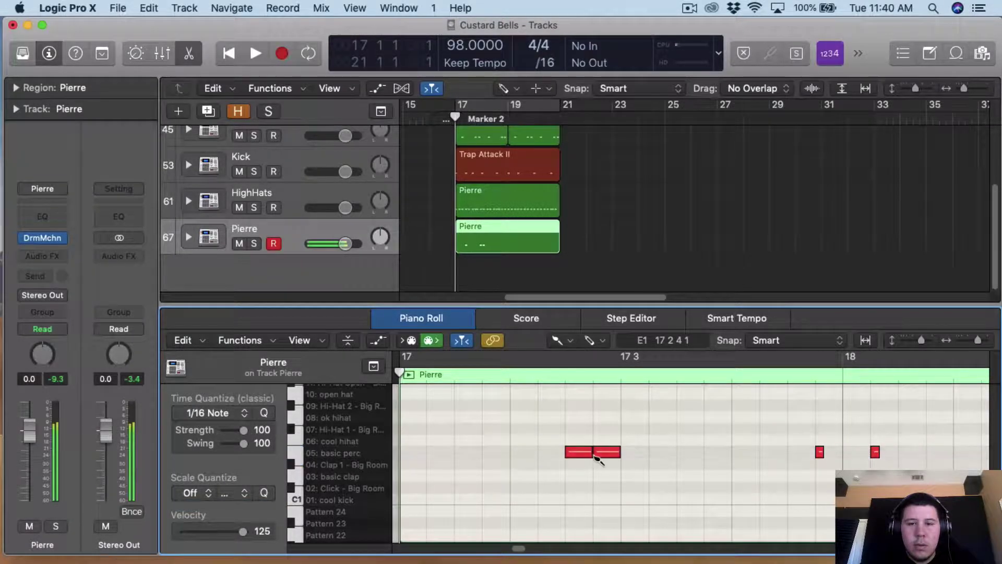
{"action": "left_click_drag", "start_coordinate": [820, 454], "coordinate": [842, 454]}
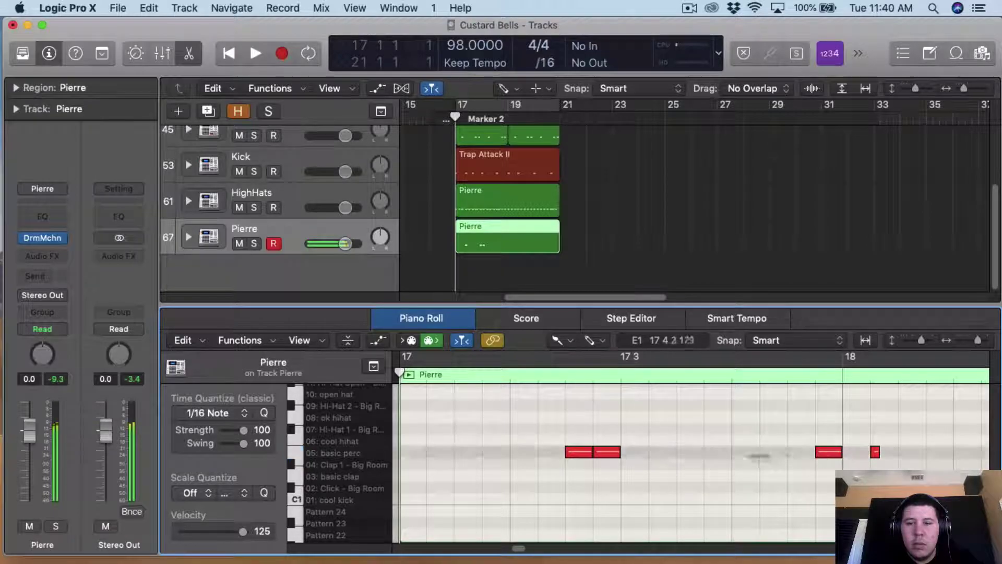
{"action": "left_click", "coordinate": [898, 454]}
Audition the pattern, add two more percussion notes and trim the original note's start.
{"action": "key", "text": "space"}
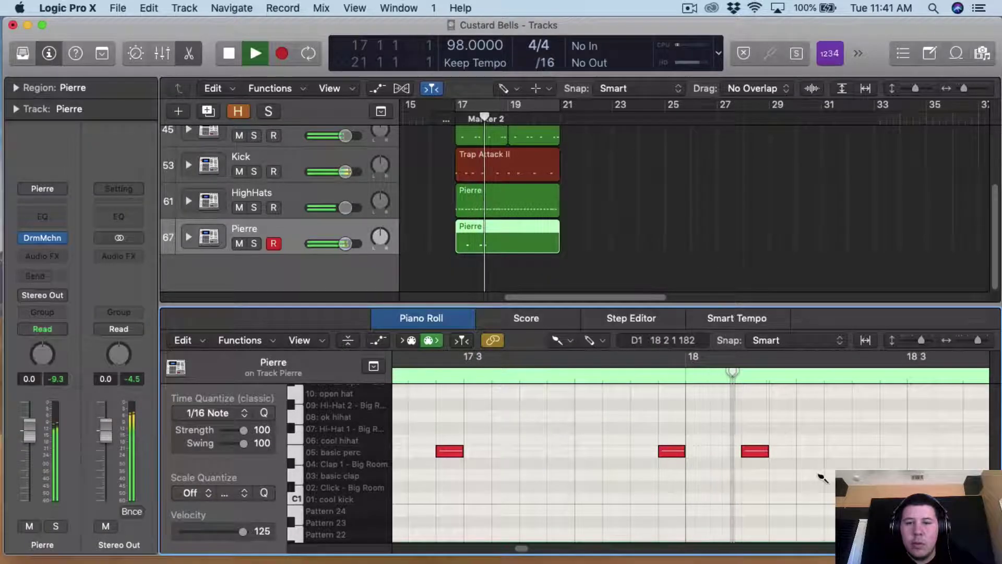
{"action": "key", "text": "space"}
{"action": "left_click", "coordinate": [627, 452]}
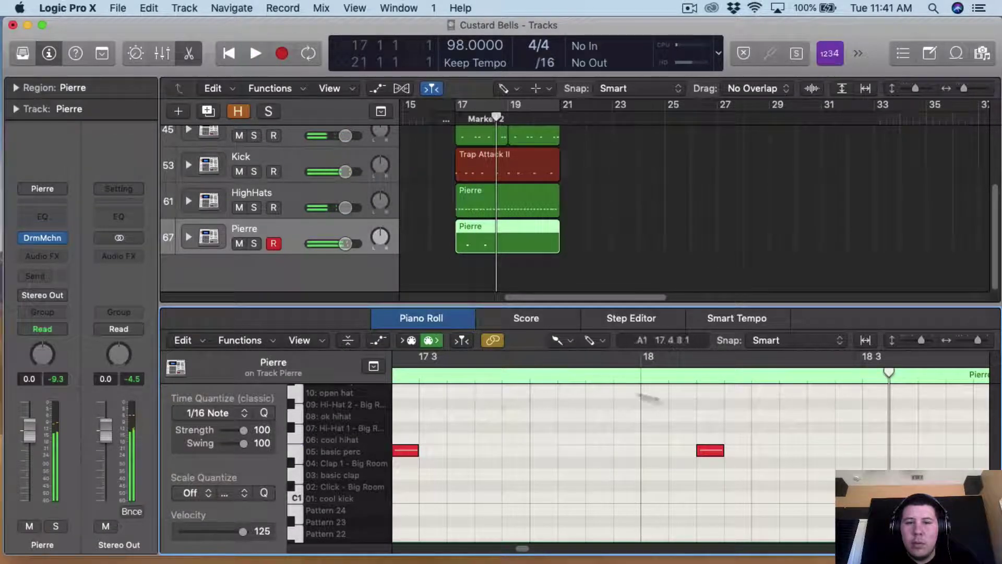
{"action": "key", "text": "space"}
{"action": "key", "text": "space"}
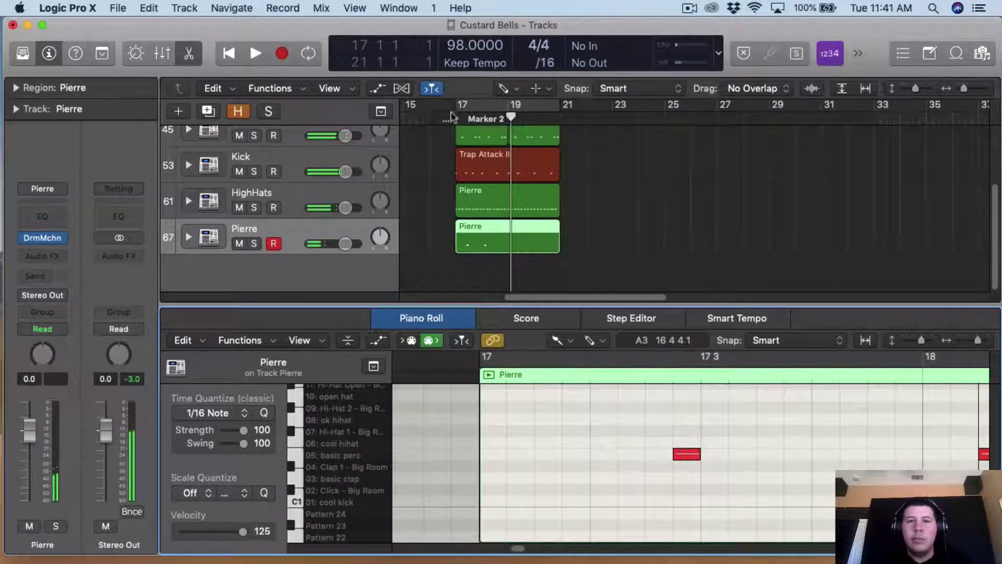
{"action": "key", "text": "space"}
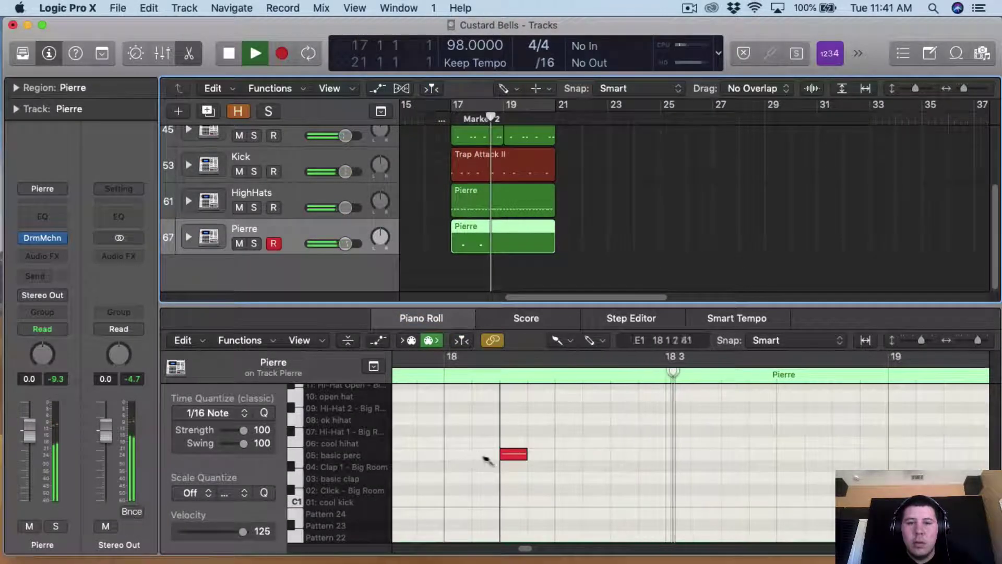
{"action": "key", "text": "space"}
{"action": "left_click", "coordinate": [541, 456]}
{"action": "left_click", "coordinate": [486, 455]}
{"action": "left_click_drag", "start_coordinate": [501, 455], "coordinate": [527, 456]}
Play the looped bars 17–21 with the Pointer tool and rename the track Perc.
{"action": "left_click", "coordinate": [465, 110]}
{"action": "left_click", "coordinate": [508, 88]}
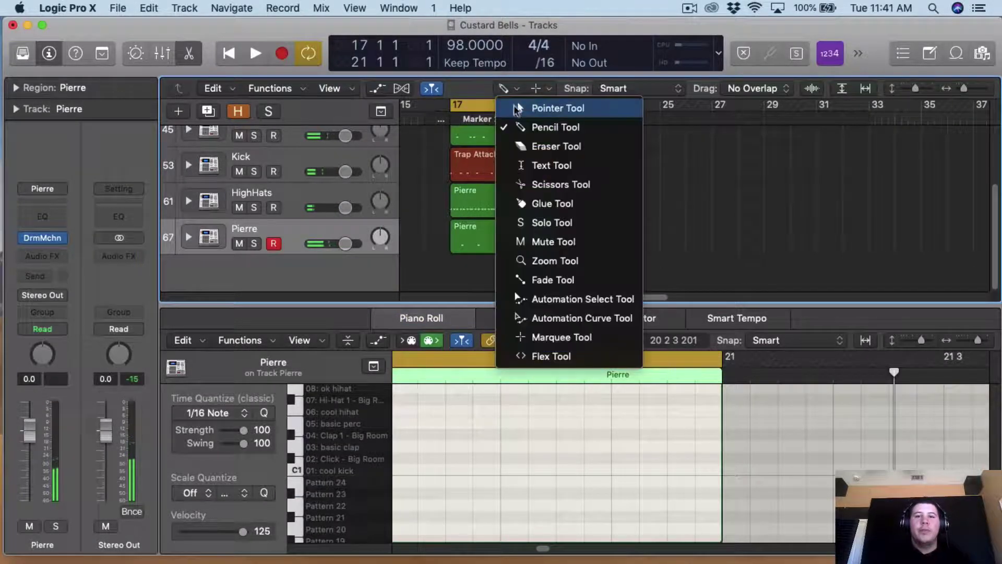
{"action": "left_click", "coordinate": [517, 109]}
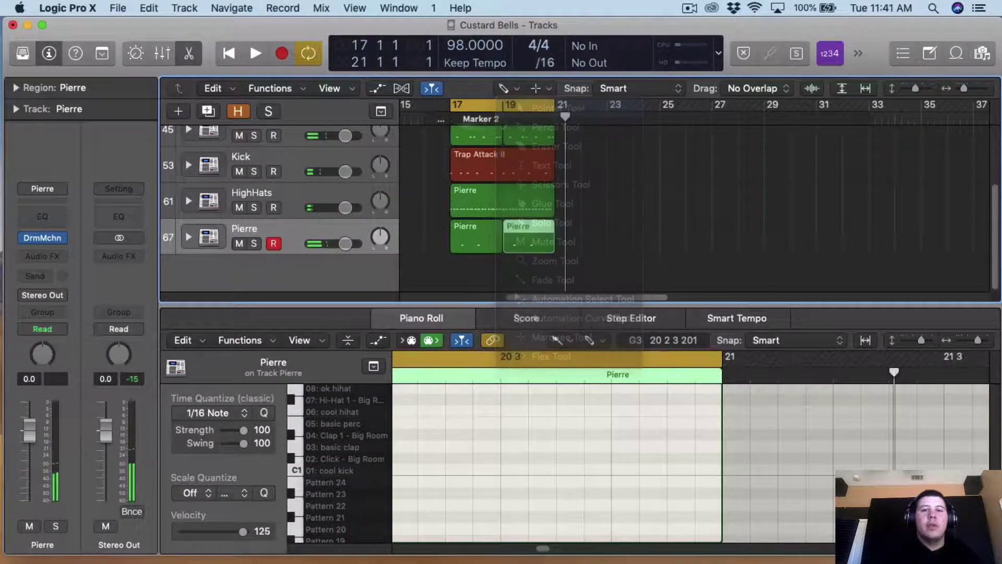
{"action": "left_click", "coordinate": [451, 115]}
{"action": "key", "text": "space"}
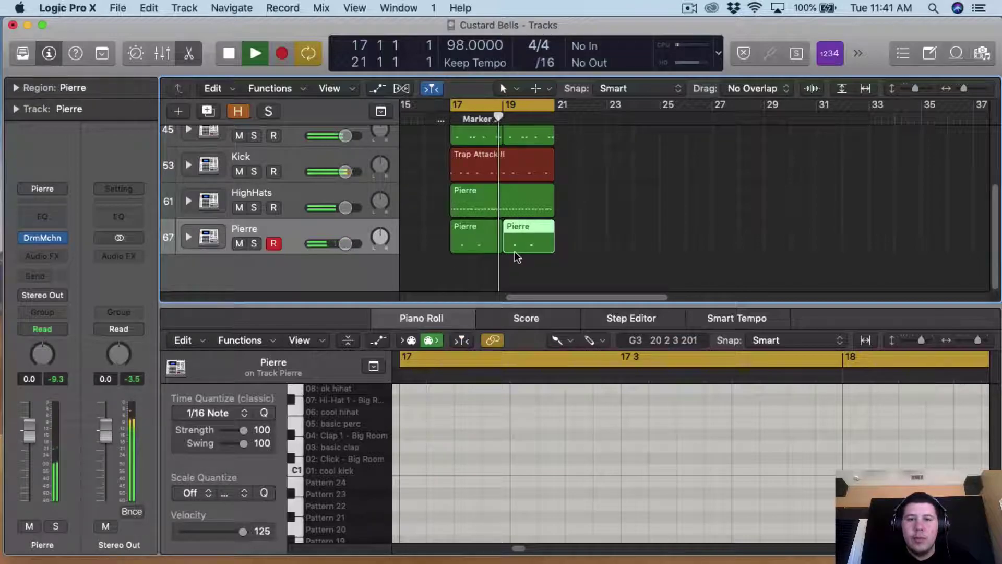
{"action": "scroll", "coordinate": [515, 257], "scroll_direction": "up", "scroll_amount": 1}
{"action": "left_click_drag", "start_coordinate": [521, 301], "coordinate": [517, 354]}
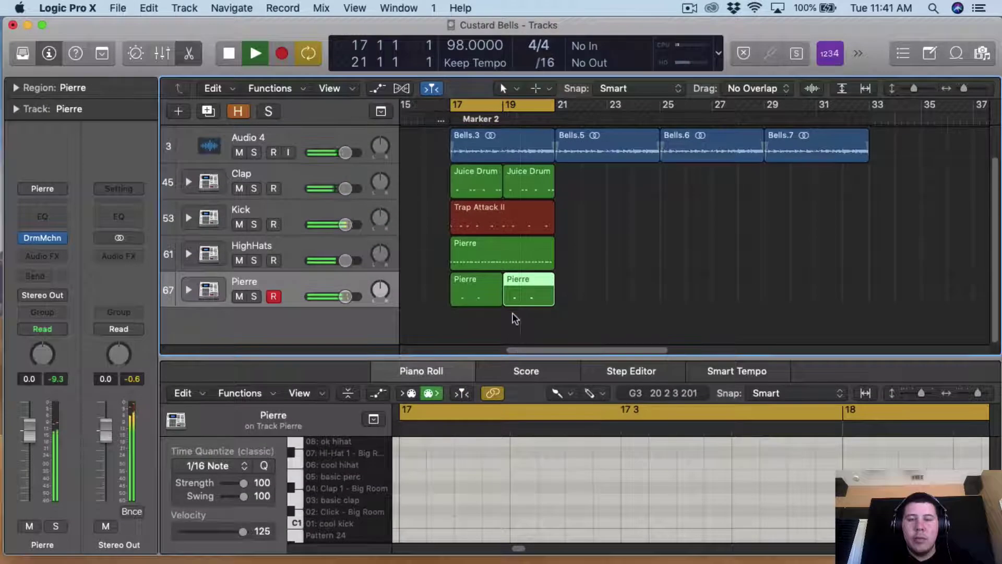
{"action": "key", "text": "space"}
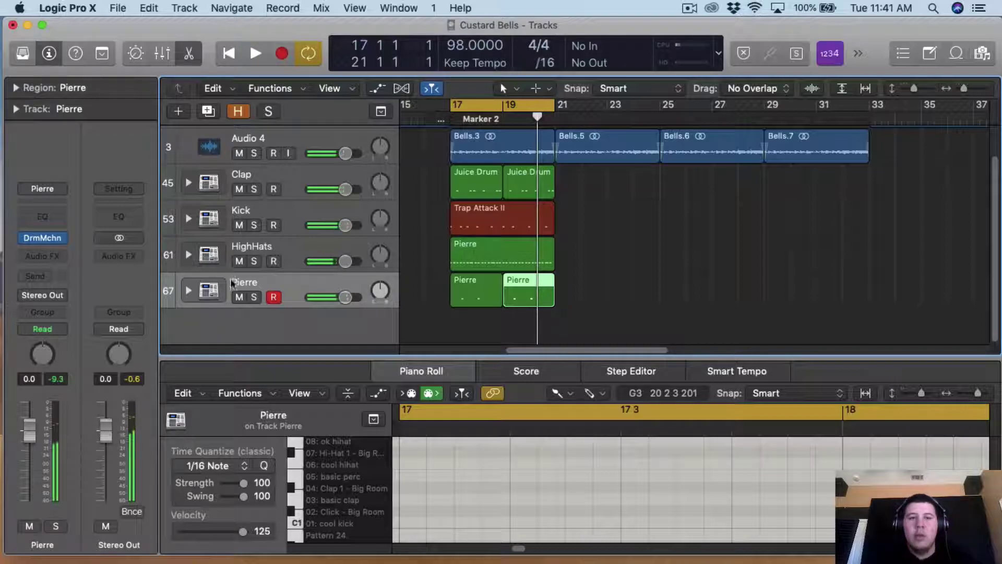
{"action": "double_click", "coordinate": [232, 280]}
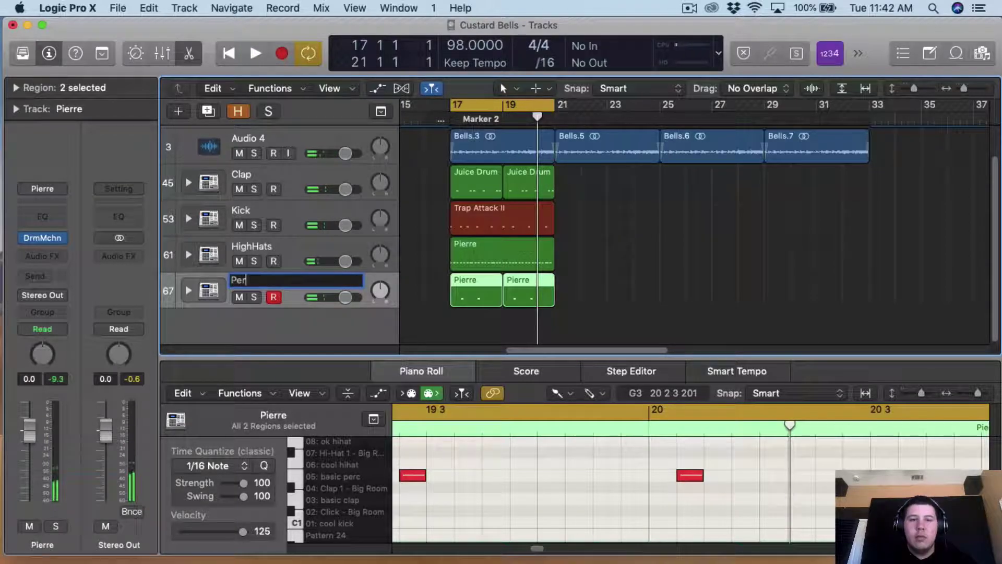
{"action": "type", "text": "c"}
{"action": "key", "text": "Return"}
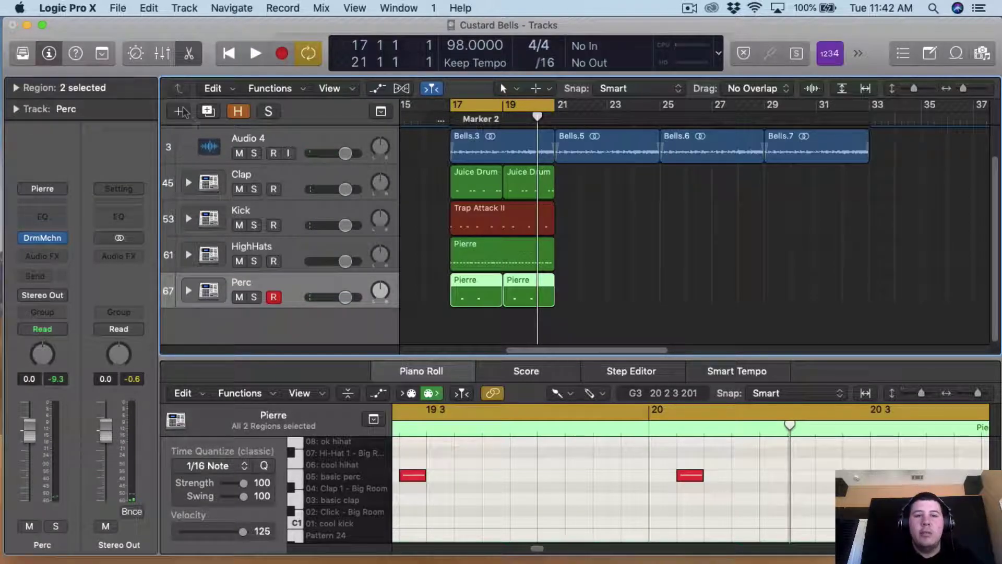
{"action": "left_click", "coordinate": [180, 112]}
Add a Scorpion Drum Kit track and record an open-hat note, moving it earlier and lengthening it.
{"action": "left_click", "coordinate": [666, 261]}
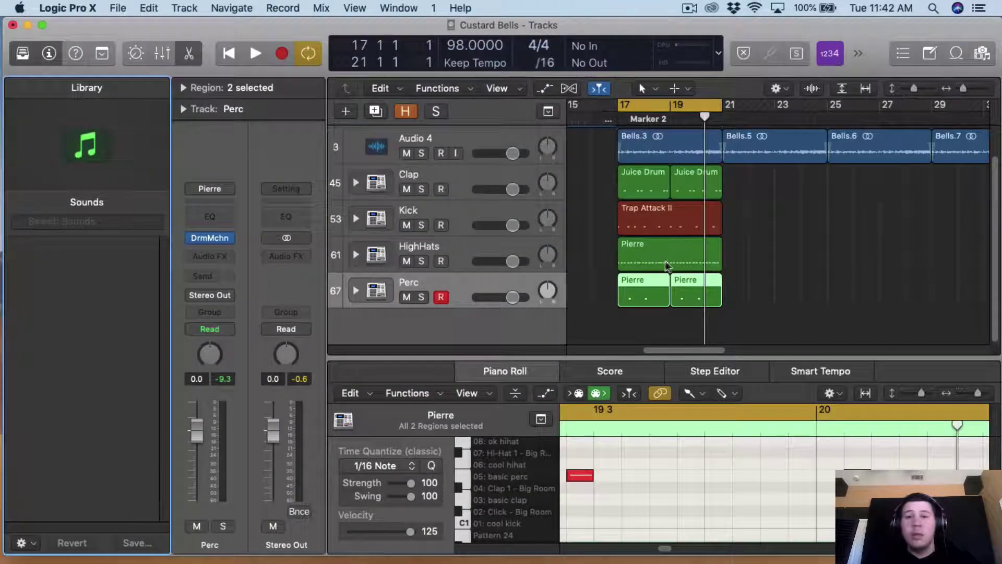
{"action": "key", "text": "r"}
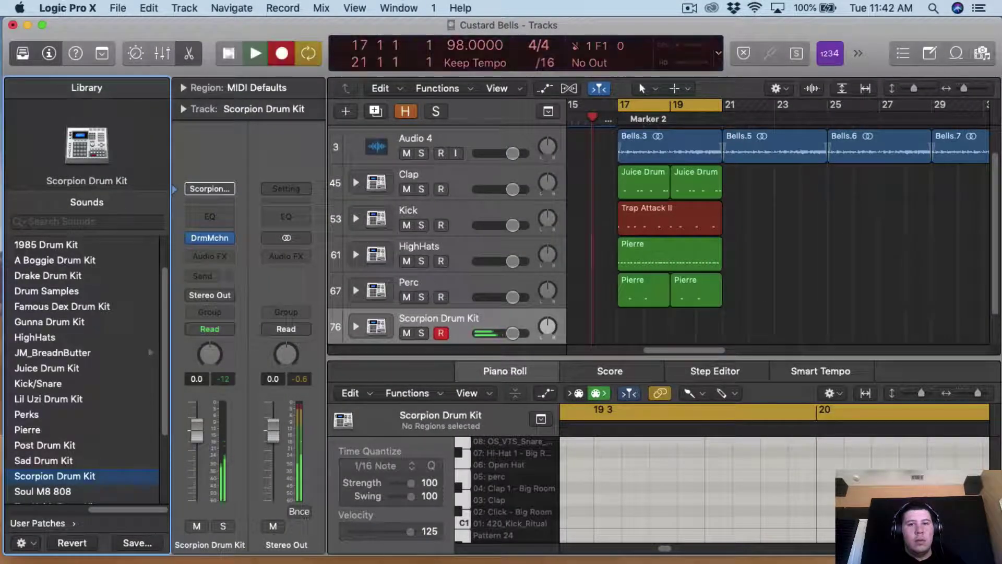
{"action": "left_click", "coordinate": [983, 89]}
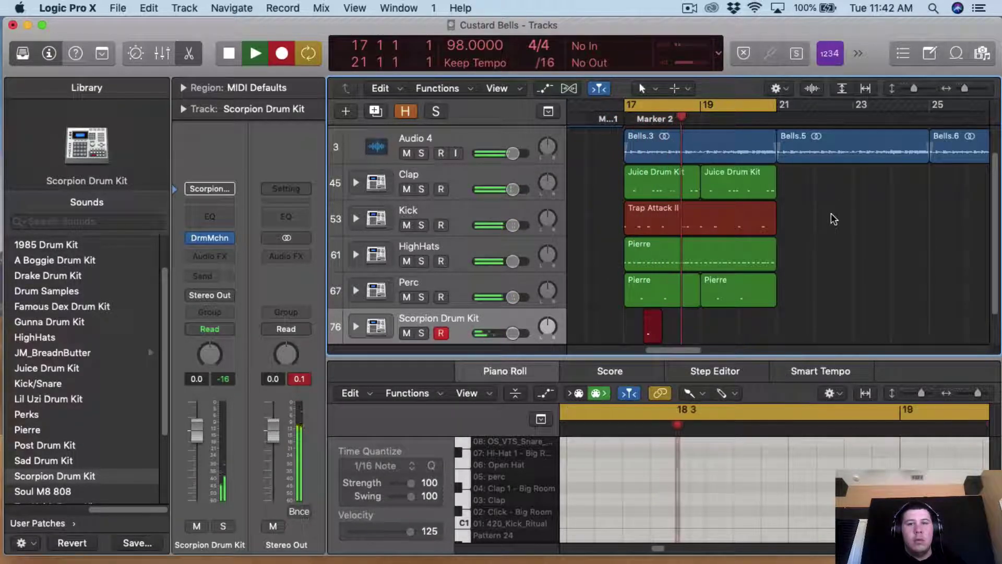
{"action": "key", "text": "space"}
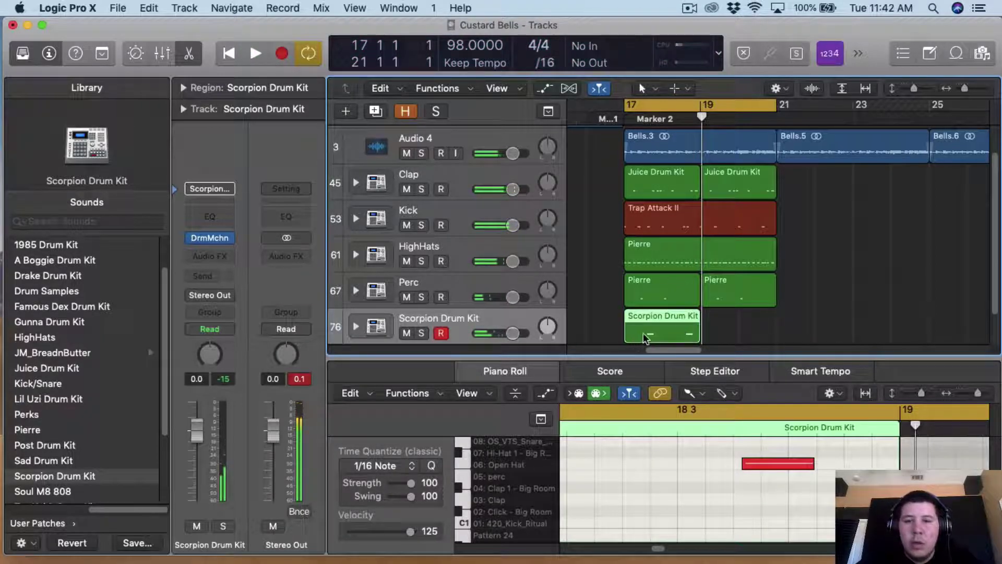
{"action": "left_click", "coordinate": [767, 465]}
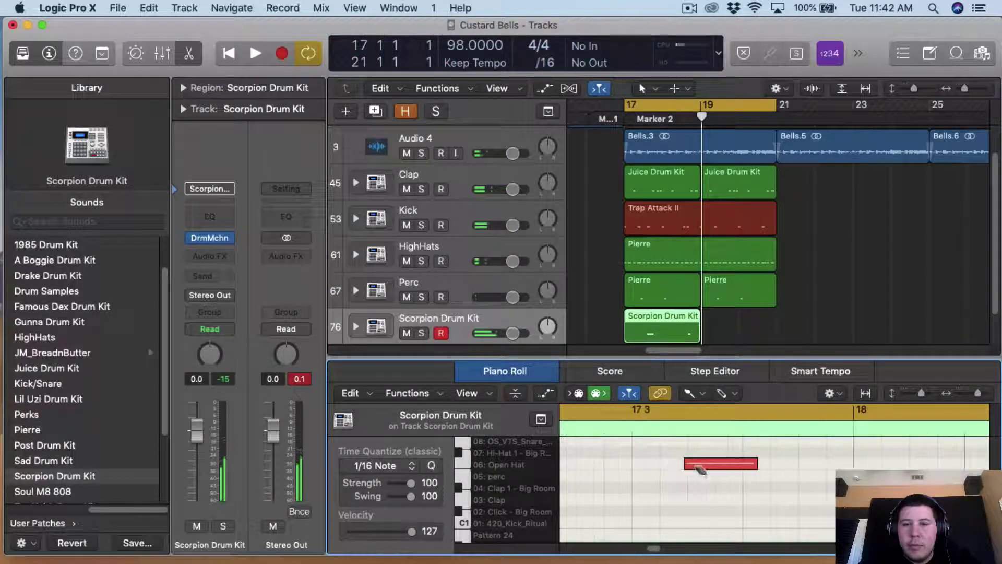
{"action": "key", "text": "space"}
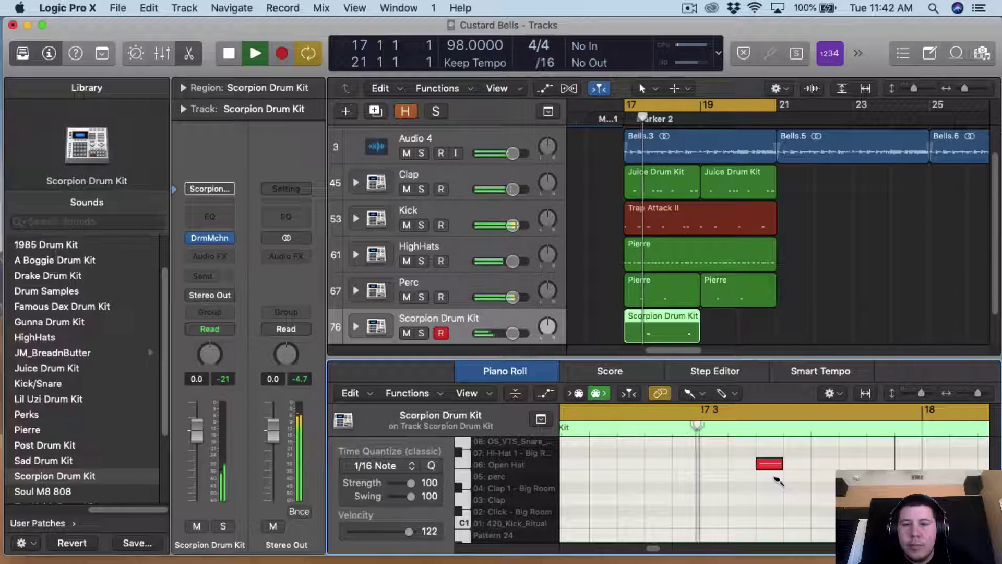
{"action": "left_click", "coordinate": [743, 466]}
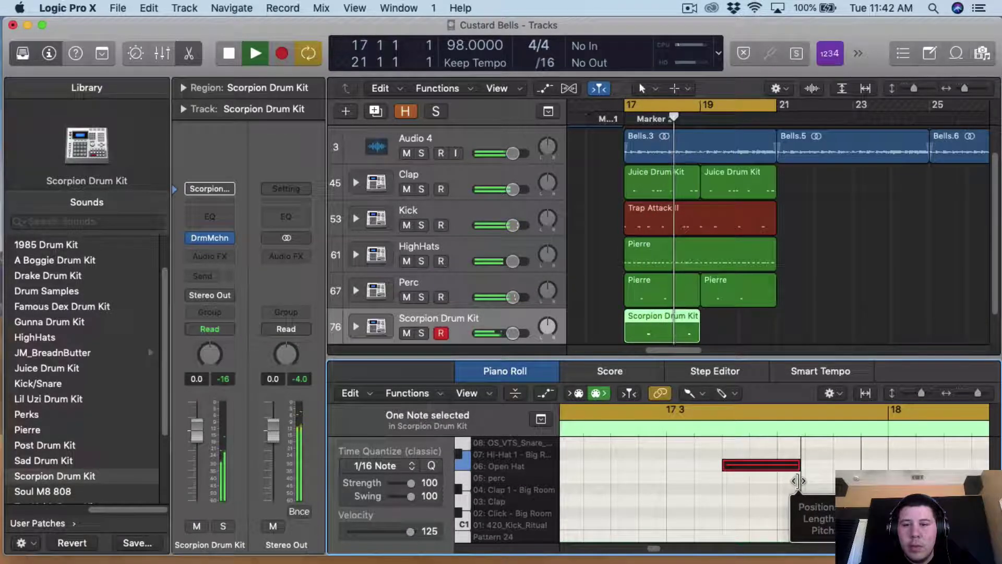
{"action": "key", "text": "space"}
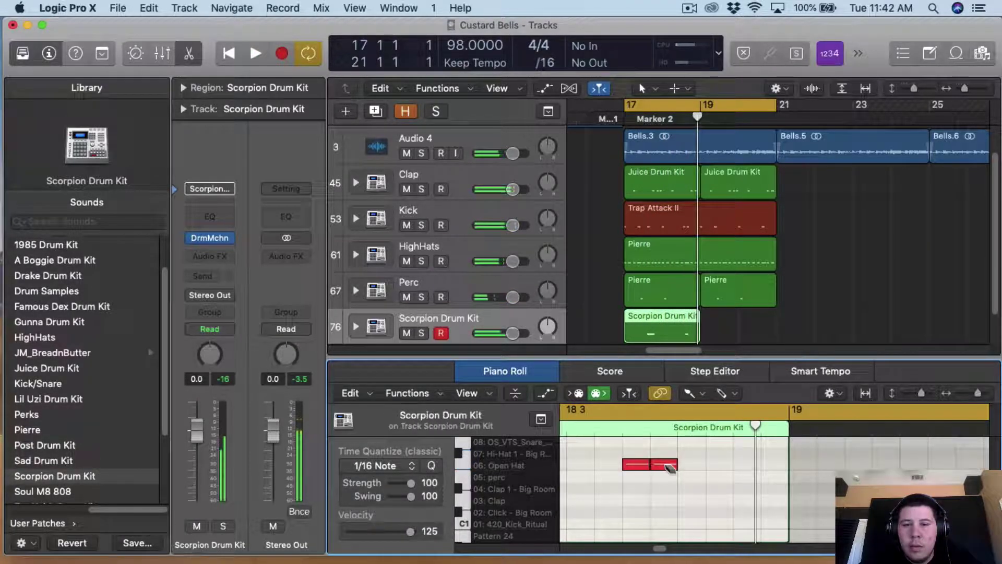
{"action": "mouse_move", "coordinate": [664, 465]}
{"action": "left_mouse_down"}
{"action": "mouse_move", "coordinate": [637, 465]}
{"action": "mouse_move", "coordinate": [703, 468]}
{"action": "left_mouse_up"}
{"action": "key", "text": "space"}
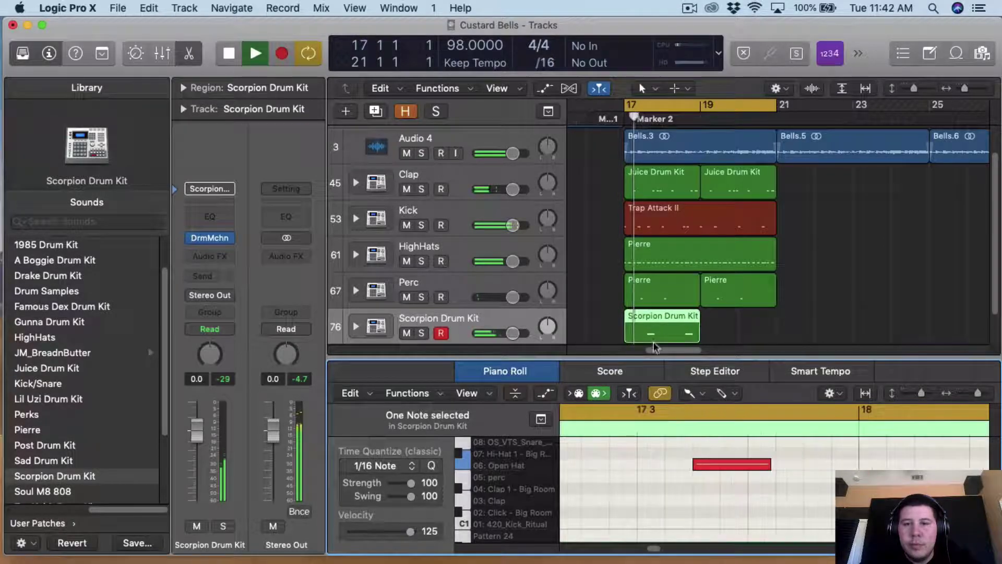
Repeat the open-hat region, rename the track OpenHats and lower its fader to -6.4 dB.
{"action": "left_click", "coordinate": [660, 333]}
{"action": "key", "text": "super+r"}
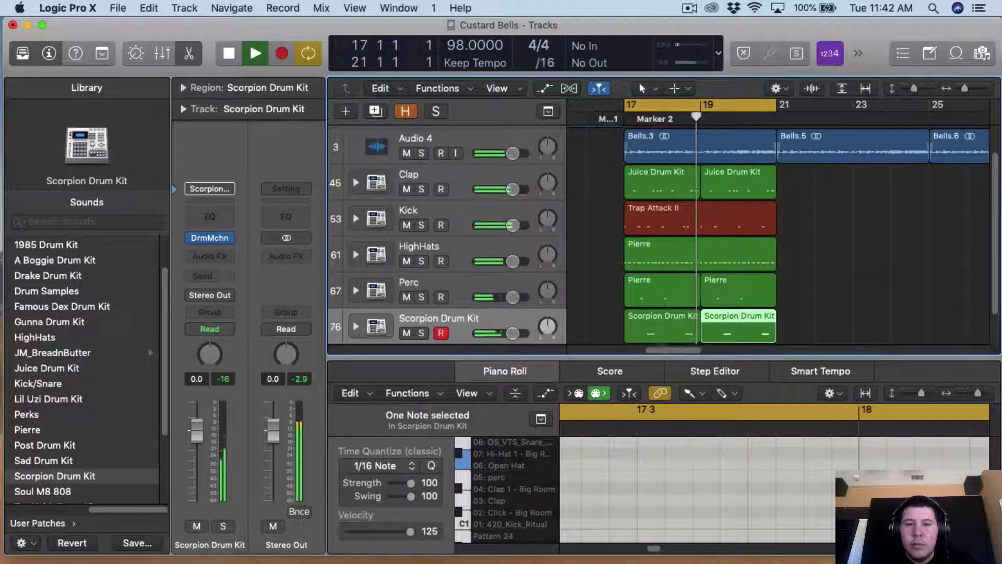
{"action": "double_click", "coordinate": [464, 315]}
{"action": "key", "text": "BackSpace"}
{"action": "type", "text": "Open"}
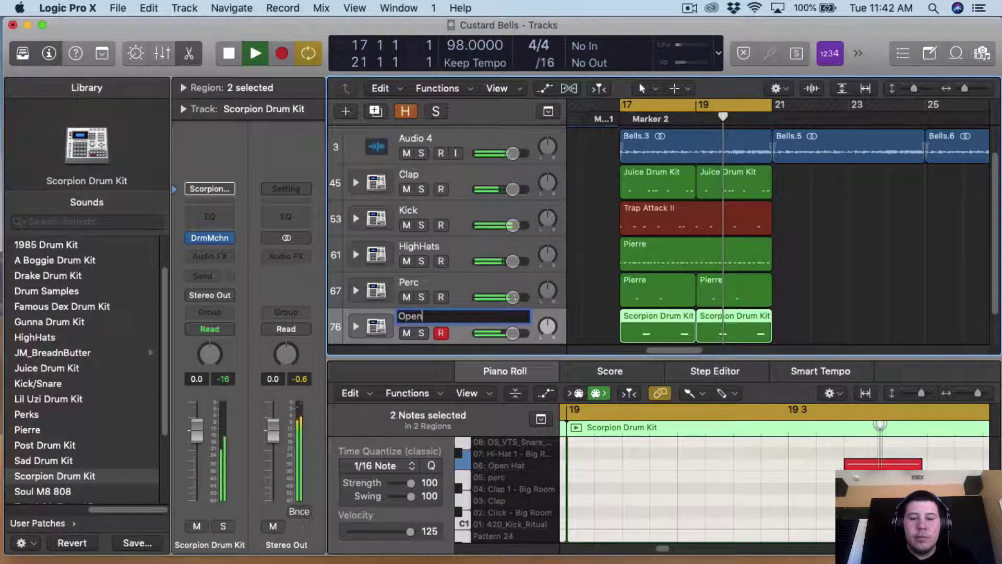
{"action": "type", "text": "Hats"}
{"action": "key", "text": "Return"}
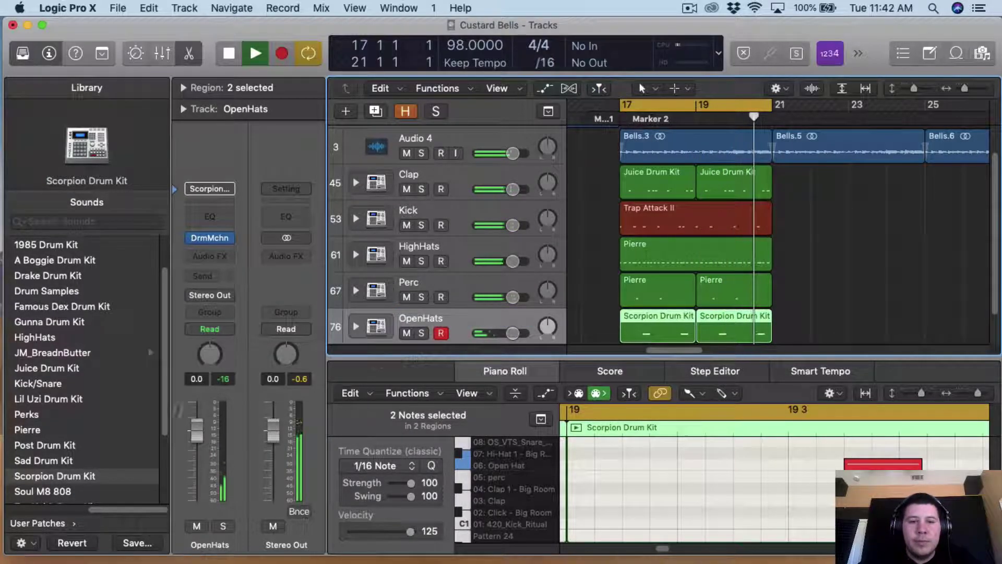
{"action": "left_click_drag", "start_coordinate": [512, 333], "coordinate": [499, 333]}
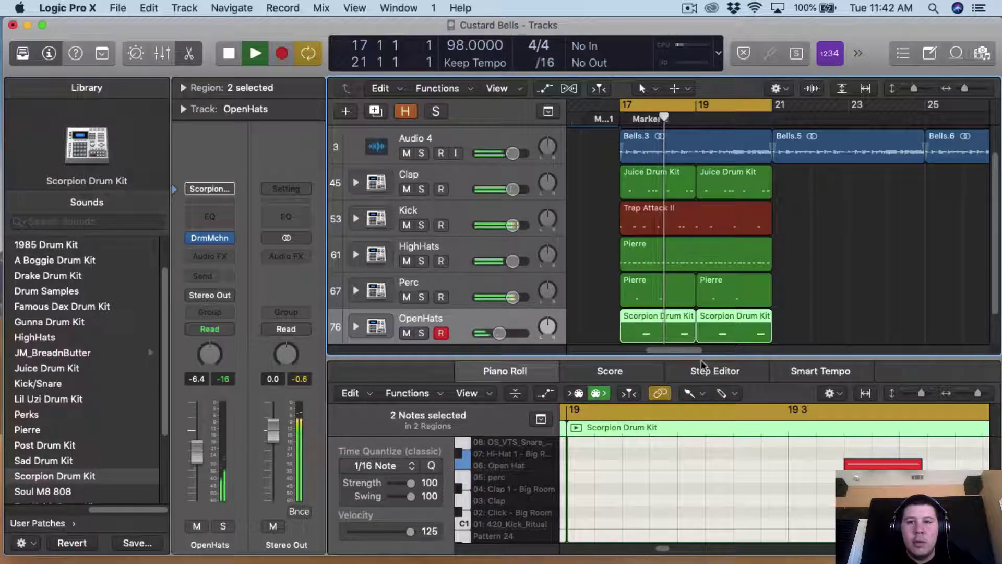
Repeat all beat regions from bar 17 onward through bar 33, with looping turned off.
{"action": "key", "text": "e"}
{"action": "left_click_drag", "start_coordinate": [817, 384], "coordinate": [678, 227]}
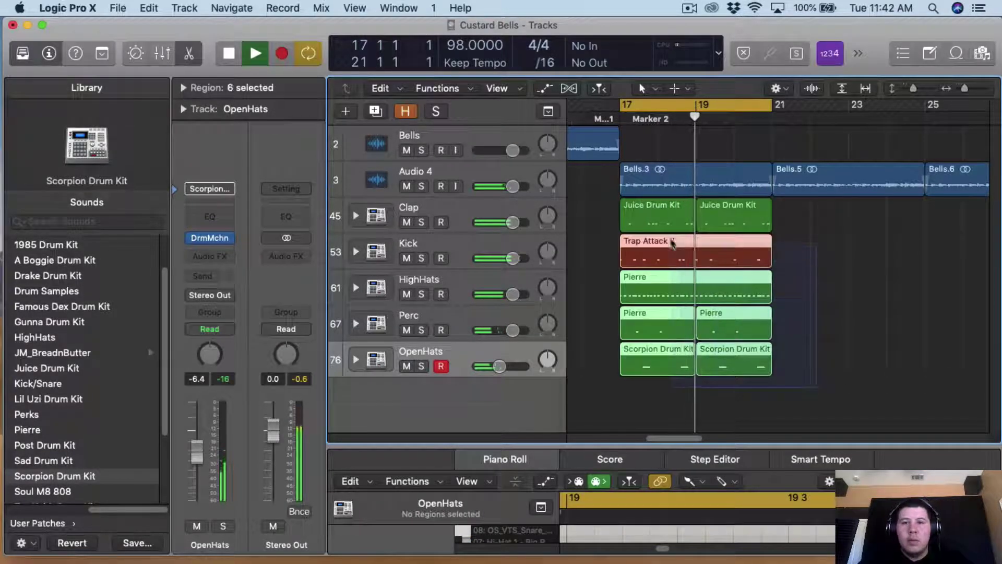
{"action": "key", "text": "super+r"}
{"action": "key", "text": "super+Left"}
{"action": "key", "text": "super+Left"}
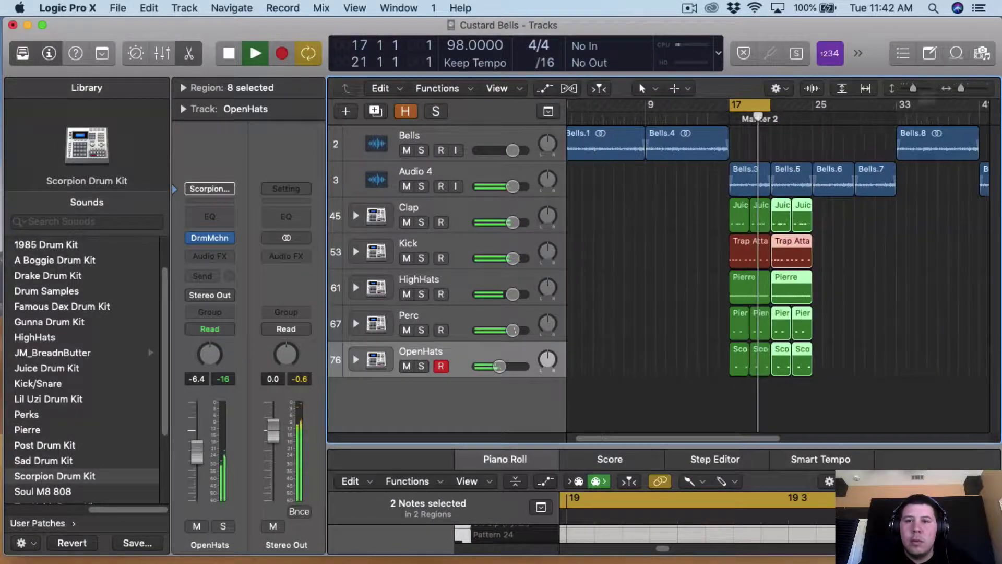
{"action": "key", "text": "c"}
{"action": "left_click_drag", "start_coordinate": [850, 360], "coordinate": [727, 224]}
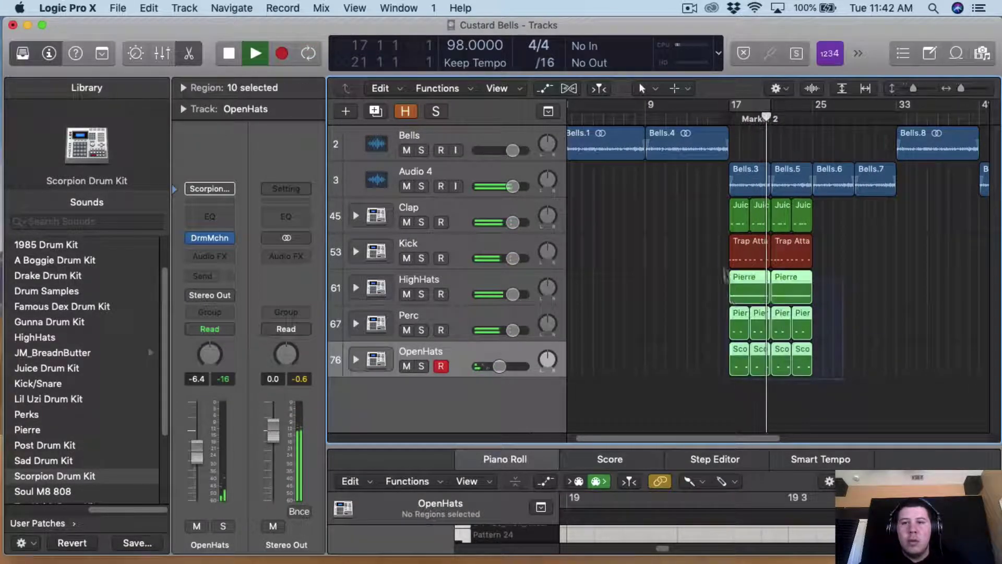
{"action": "key", "text": "super+r"}
{"action": "key", "text": "y"}
{"action": "key", "text": "super+Right"}
Create a software instrument track with EXS24 loaded with Trap Attack II.
{"action": "key", "text": "alt+super+n"}
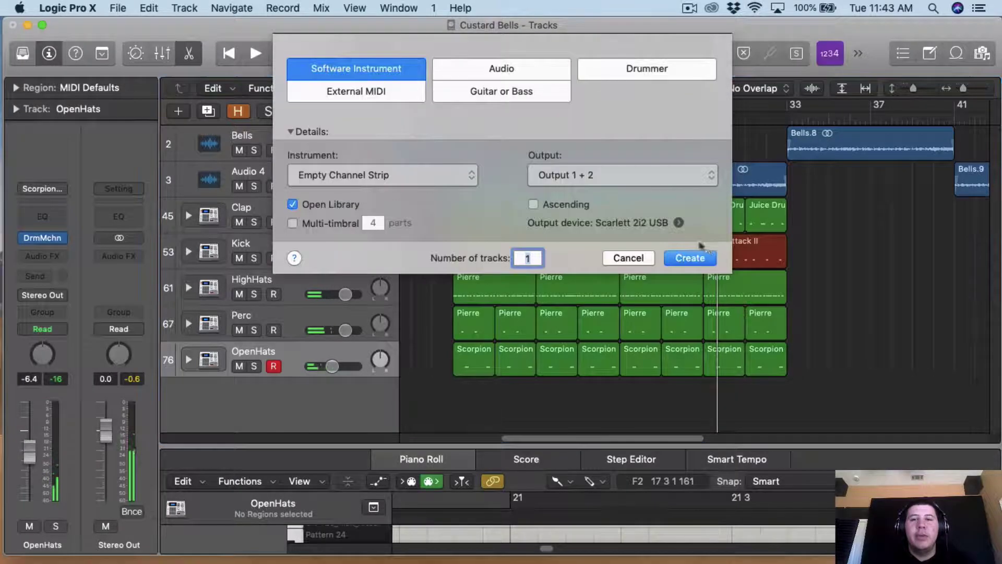
{"action": "left_click", "coordinate": [690, 258]}
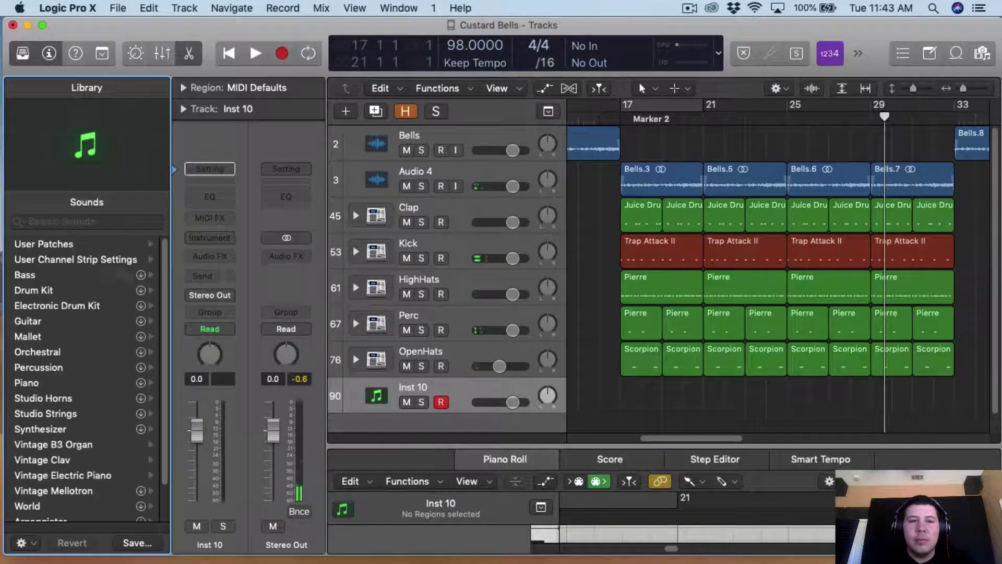
{"action": "left_click", "coordinate": [202, 238]}
{"action": "mouse_move", "coordinate": [228, 267]}
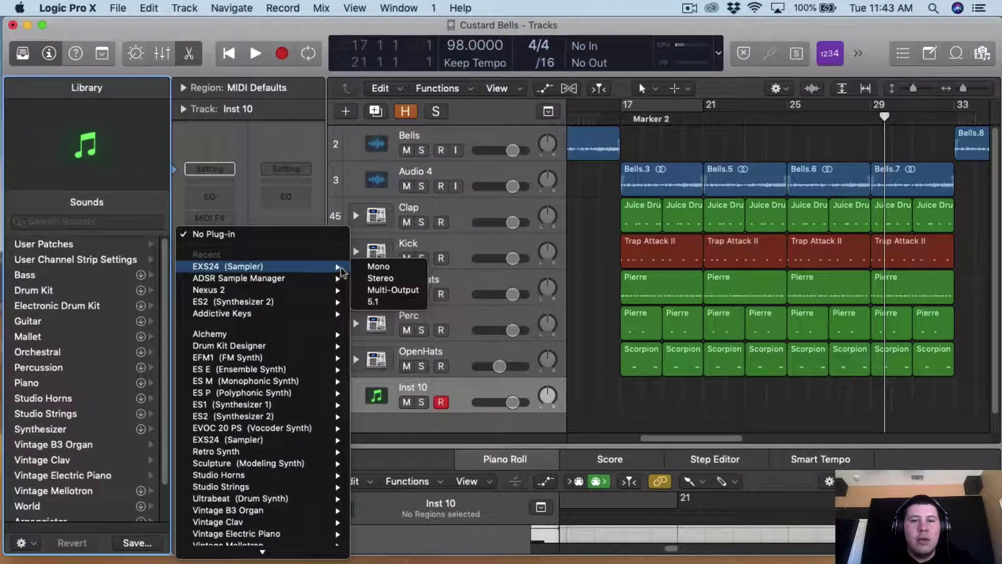
{"action": "left_click", "coordinate": [378, 268]}
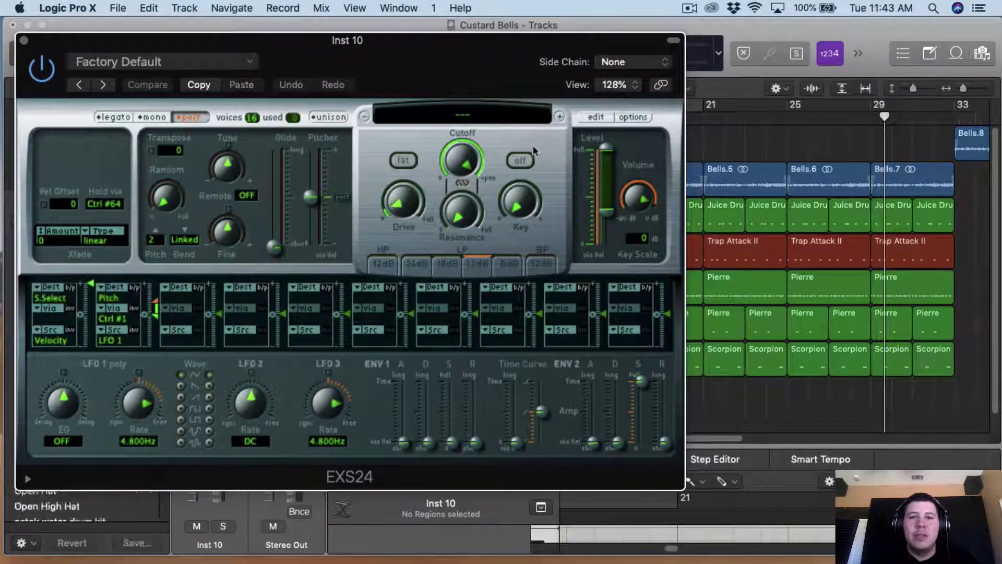
{"action": "left_click", "coordinate": [463, 116]}
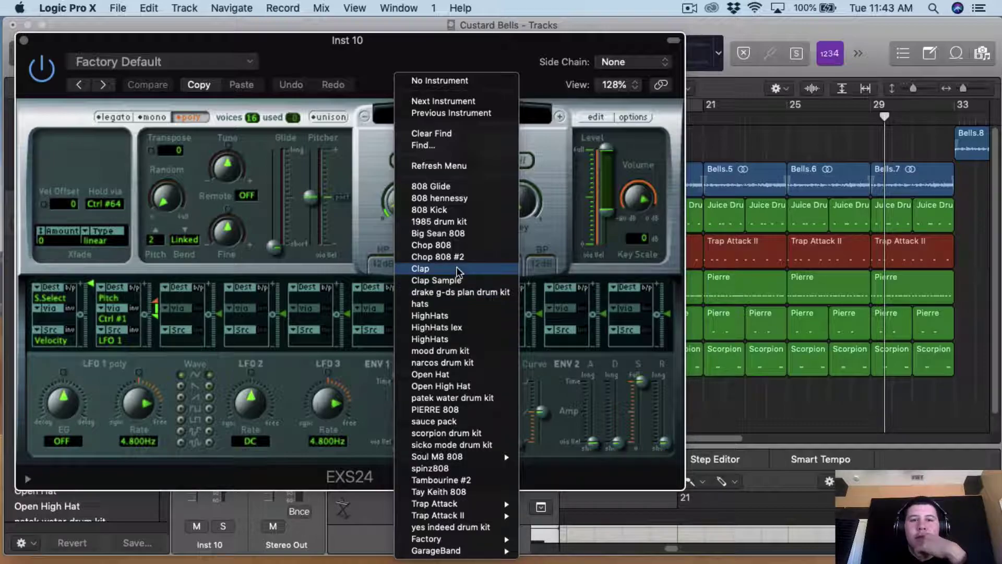
{"action": "mouse_move", "coordinate": [438, 516]}
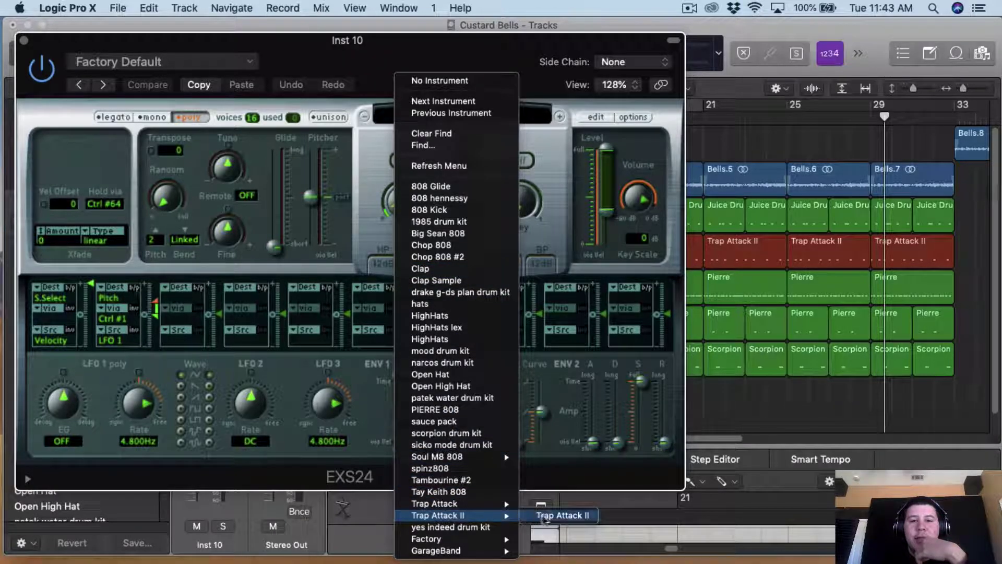
{"action": "left_click", "coordinate": [562, 515]}
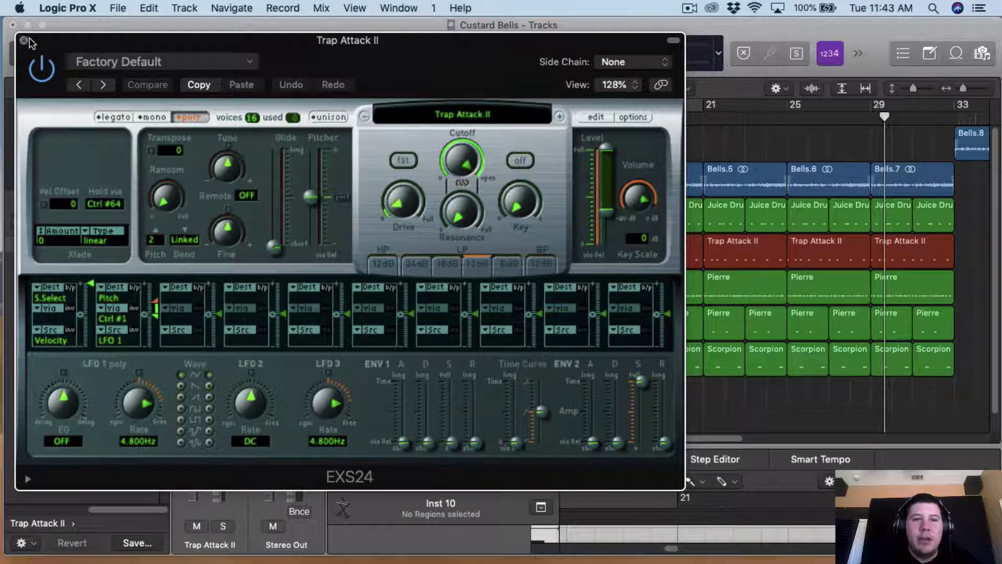
{"action": "left_click", "coordinate": [24, 41]}
Select the Trap Attack II regions and open their notes in an enlarged Piano Roll.
{"action": "left_click_drag", "start_coordinate": [967, 259], "coordinate": [647, 259]}
{"action": "double_click", "coordinate": [647, 259]}
{"action": "left_click_drag", "start_coordinate": [977, 326], "coordinate": [961, 320]}
Lower all Trap Attack II notes two semitones and trim each note end to the next (Force Legato).
{"action": "left_click", "coordinate": [557, 325]}
{"action": "left_click", "coordinate": [869, 397]}
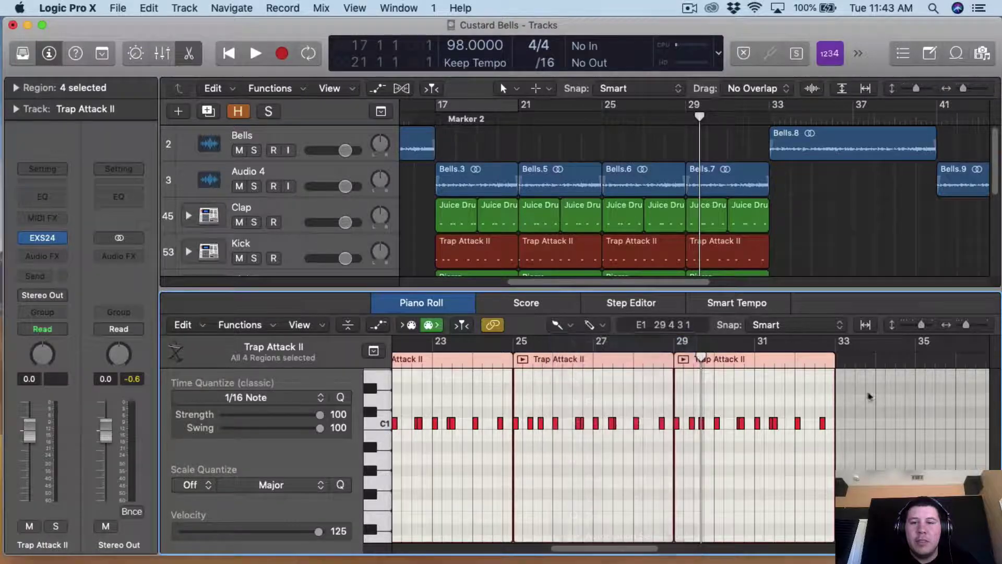
{"action": "key", "text": "super+a"}
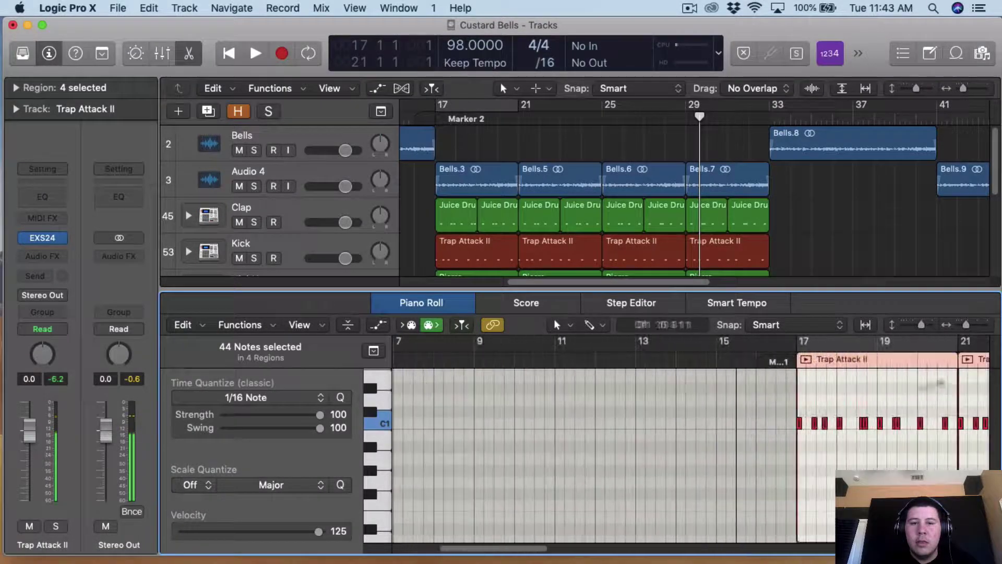
{"action": "scroll", "coordinate": [738, 460], "scroll_direction": "up", "scroll_amount": 3}
{"action": "scroll", "coordinate": [738, 459], "scroll_direction": "up", "scroll_amount": 3}
{"action": "scroll", "coordinate": [738, 460], "scroll_direction": "up", "scroll_amount": 3}
{"action": "scroll", "coordinate": [738, 460], "scroll_direction": "up", "scroll_amount": 3}
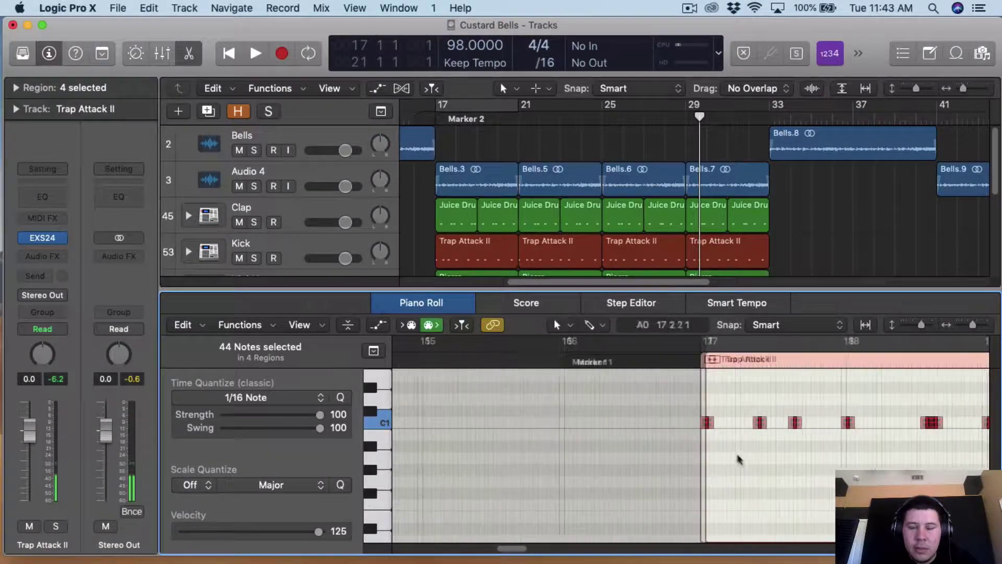
{"action": "left_click_drag", "start_coordinate": [651, 422], "coordinate": [648, 460]}
{"action": "right_click", "coordinate": [595, 453]}
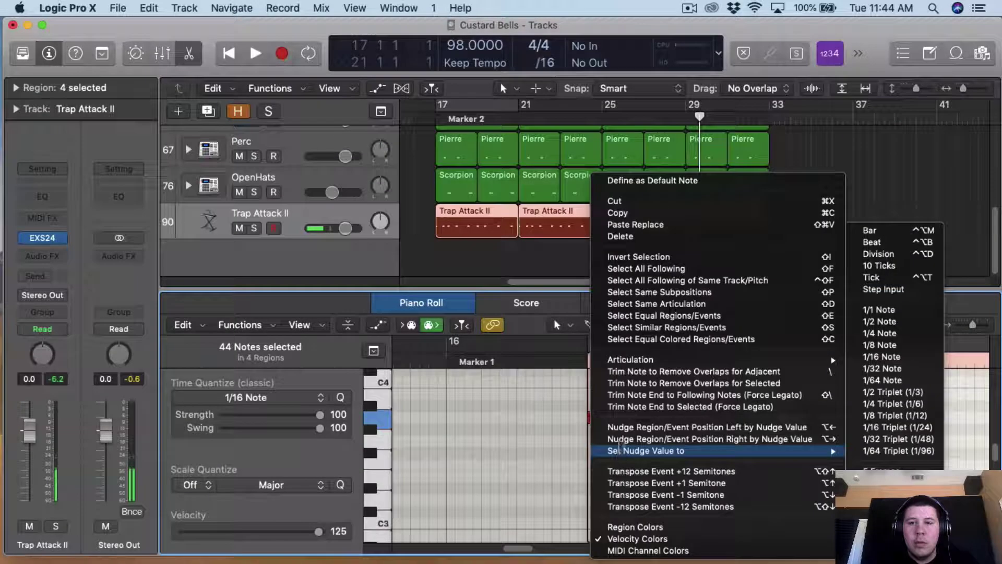
{"action": "left_click", "coordinate": [666, 395]}
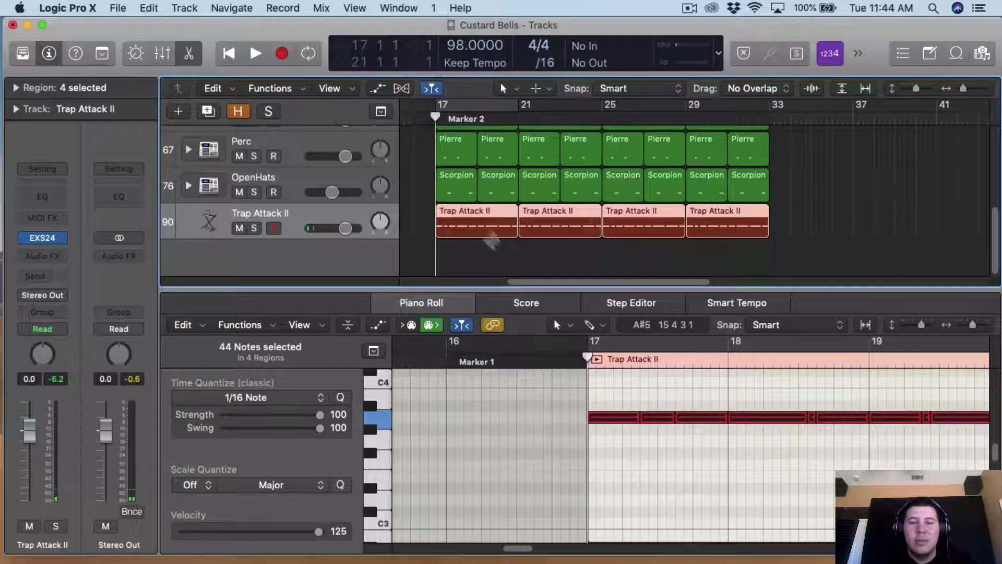
{"action": "key", "text": "space"}
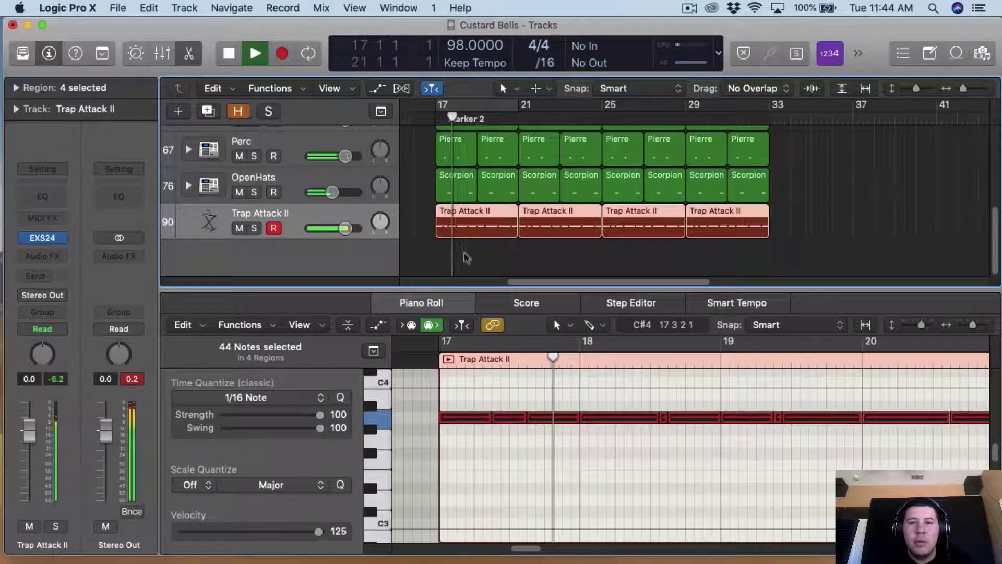
Delete the first Trap Attack II region, keeping the regions from bar 21 onward.
{"action": "left_click", "coordinate": [464, 258]}
{"action": "left_click", "coordinate": [470, 231]}
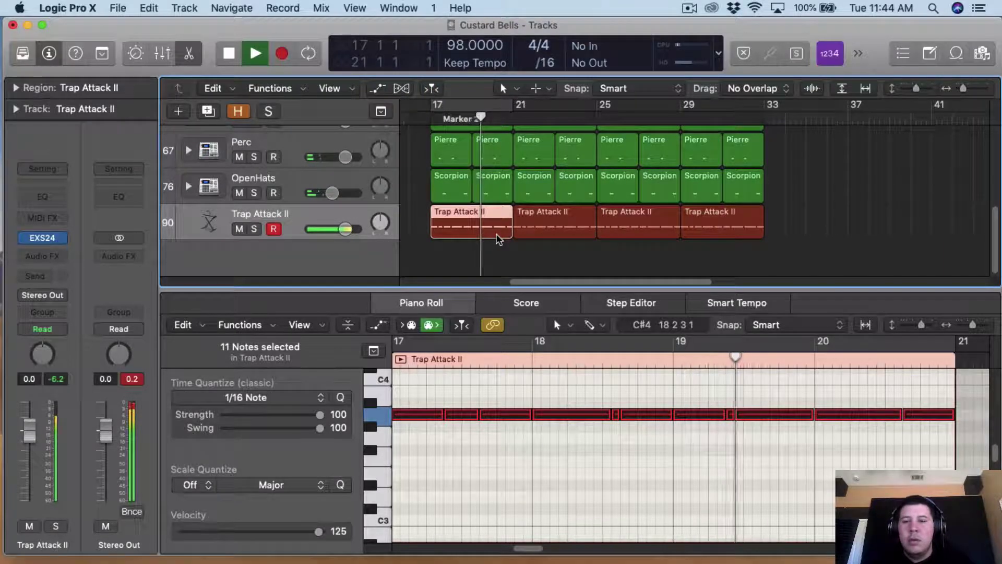
{"action": "key", "text": "Delete"}
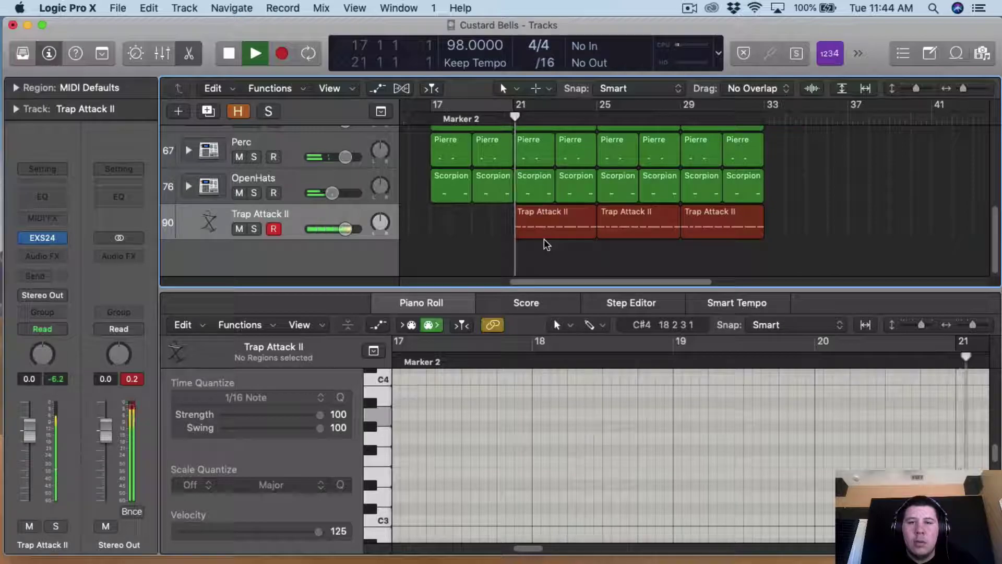
{"action": "left_click", "coordinate": [543, 235]}
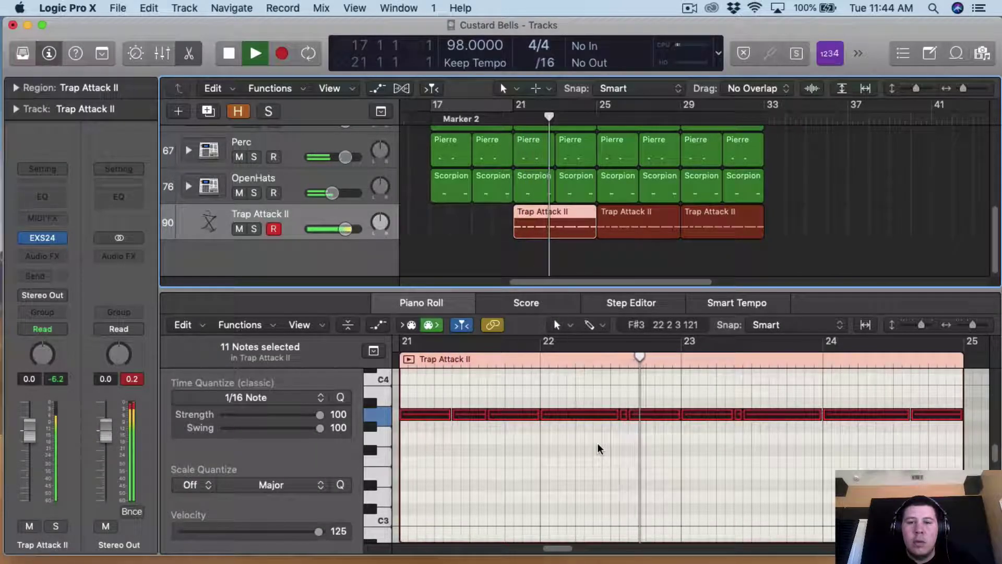
{"action": "key", "text": "space"}
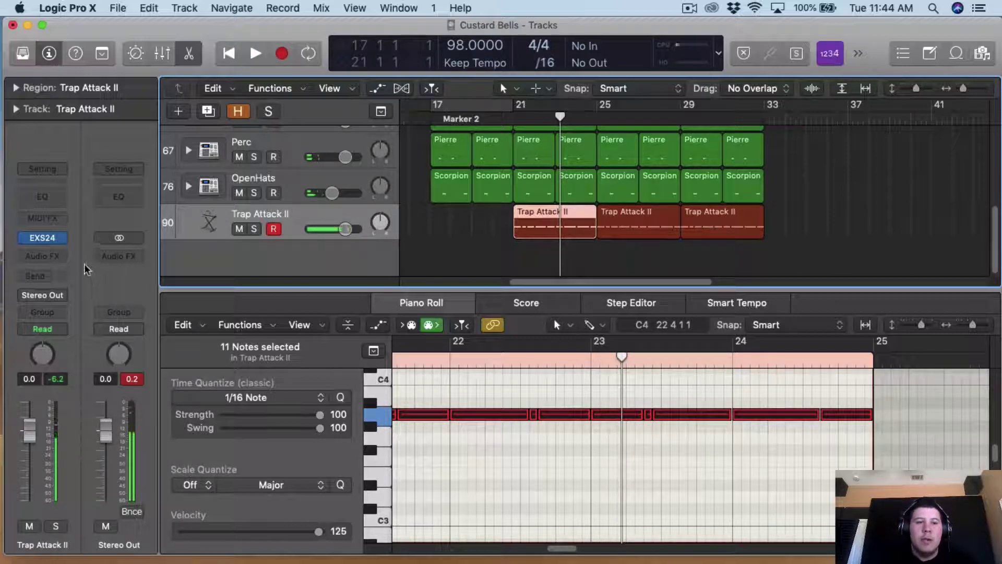
{"action": "left_click", "coordinate": [43, 255]}
{"action": "mouse_move", "coordinate": [47, 376]}
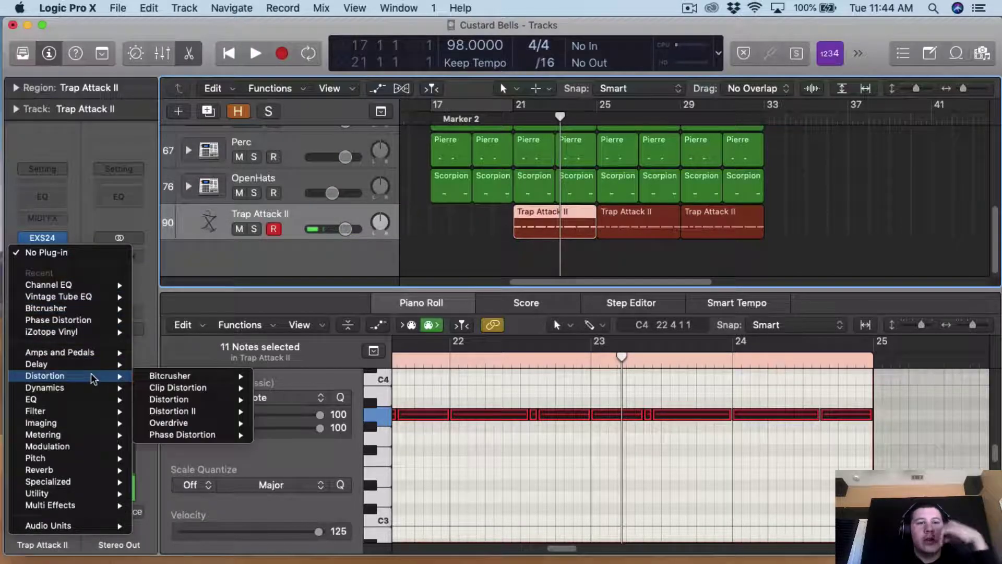
{"action": "mouse_move", "coordinate": [180, 423]}
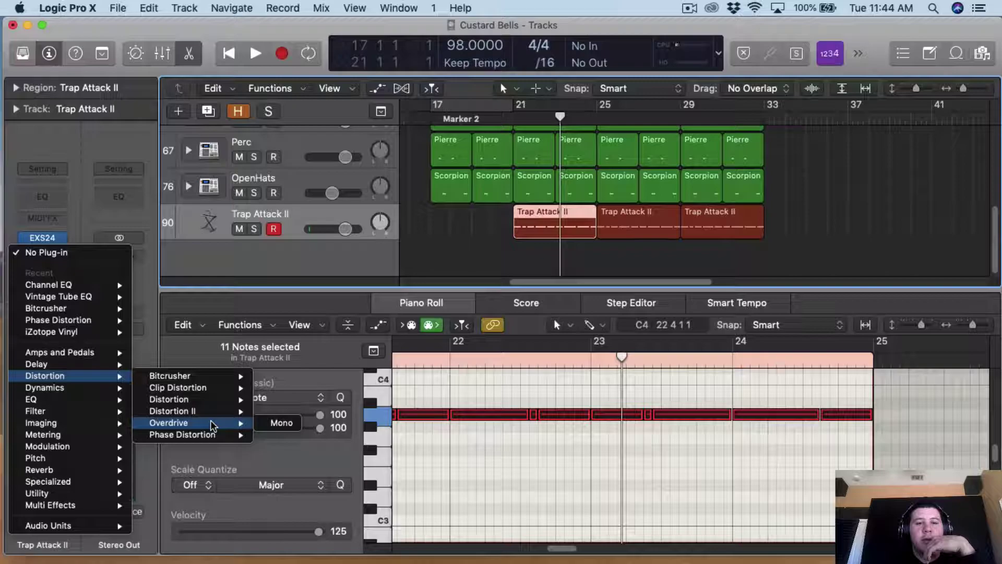
Insert Overdrive Distortion at 1 dB drive, 340 Hz tone and -8 dB output, looping bars 21–25.
{"action": "left_click", "coordinate": [274, 422]}
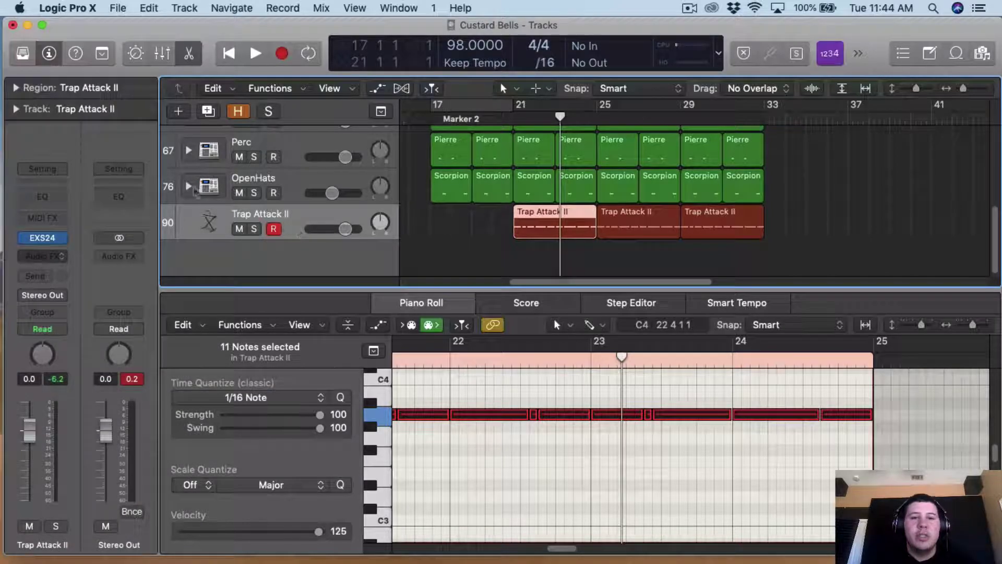
{"action": "left_click_drag", "start_coordinate": [157, 160], "coordinate": [157, 184]}
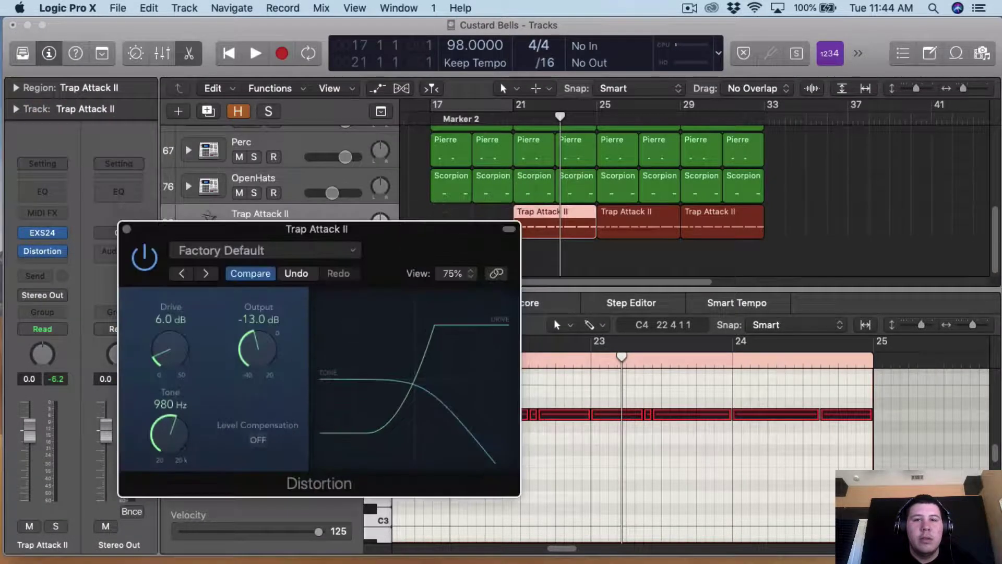
{"action": "left_click_drag", "start_coordinate": [521, 113], "coordinate": [596, 110]}
{"action": "key", "text": "space"}
{"action": "left_click_drag", "start_coordinate": [432, 261], "coordinate": [476, 246]}
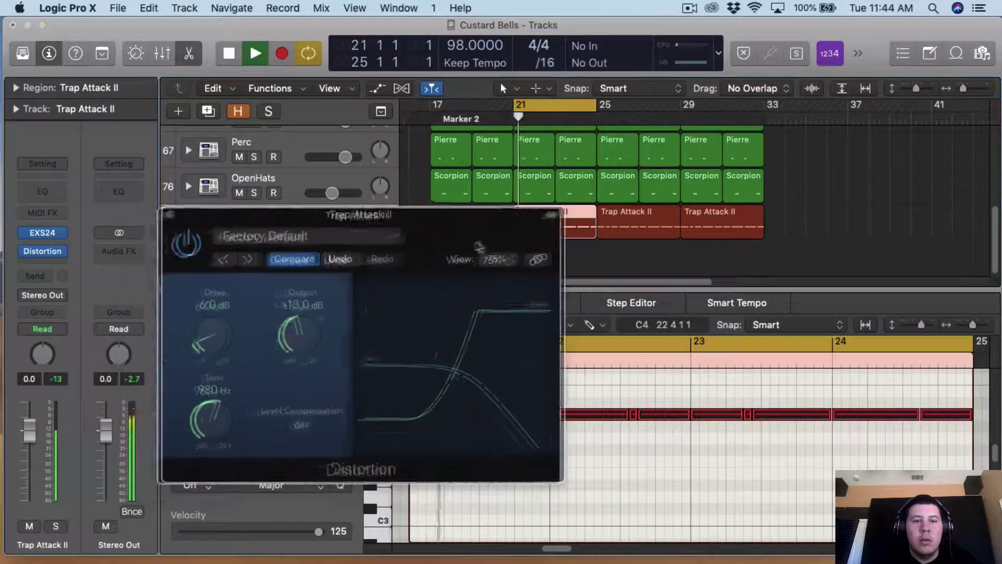
{"action": "left_click_drag", "start_coordinate": [219, 341], "coordinate": [220, 369]}
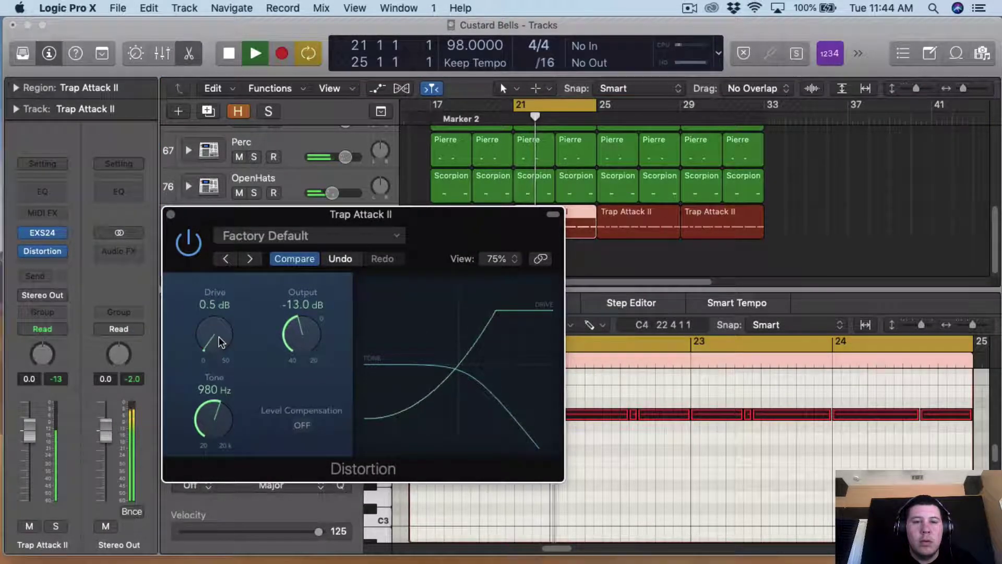
{"action": "left_click_drag", "start_coordinate": [210, 417], "coordinate": [211, 442]}
{"action": "left_click_drag", "start_coordinate": [289, 353], "coordinate": [297, 348]}
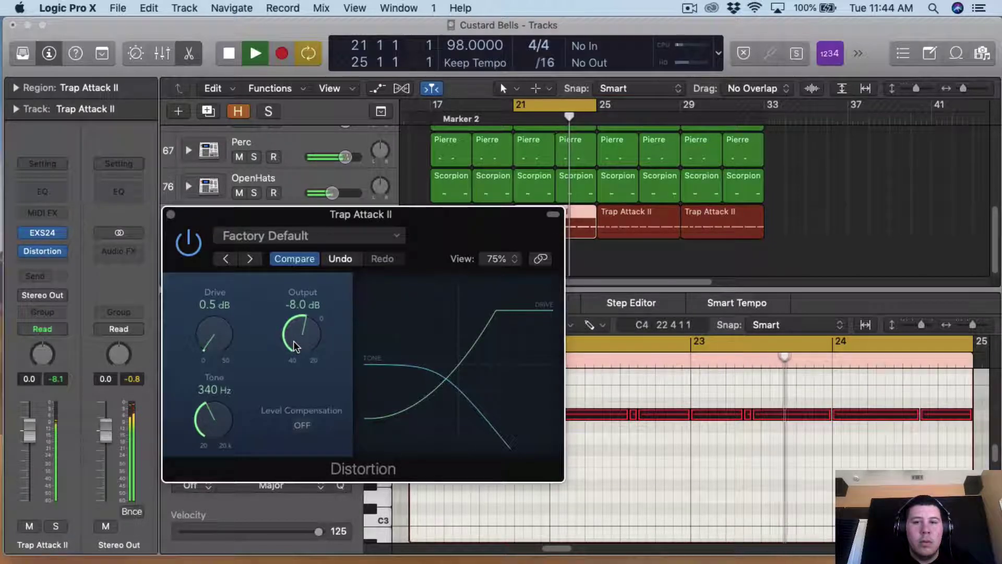
{"action": "left_click_drag", "start_coordinate": [221, 347], "coordinate": [222, 343]}
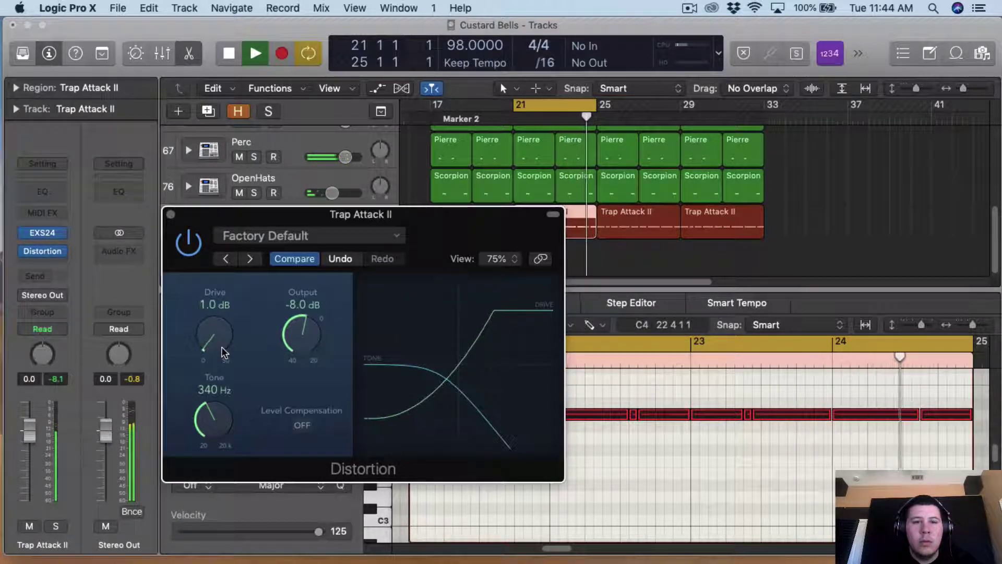
{"action": "left_click", "coordinate": [171, 215]}
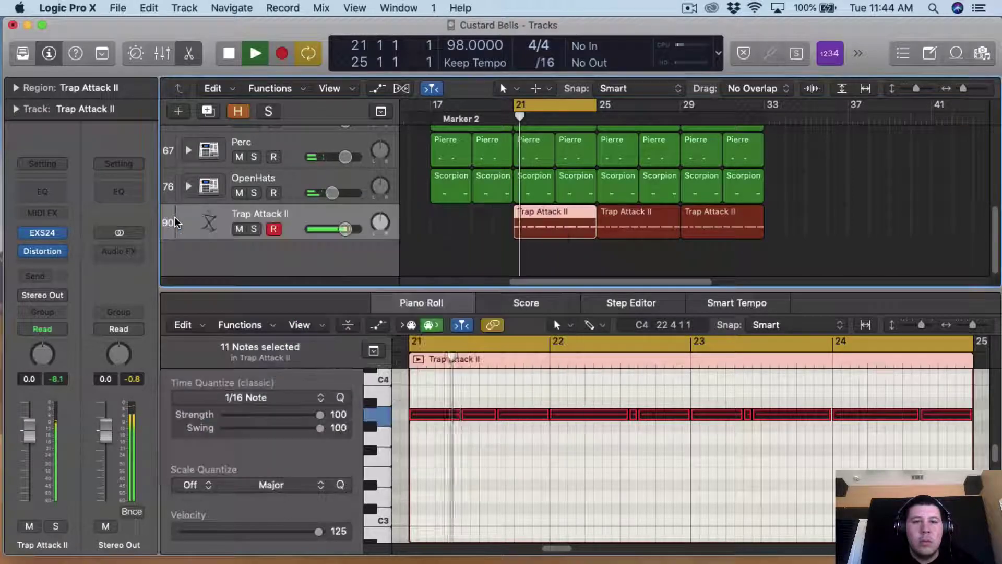
Insert a Bitcrusher in the slot below Distortion, nudge its Resolution, and close the plug-in window.
{"action": "left_click", "coordinate": [55, 251]}
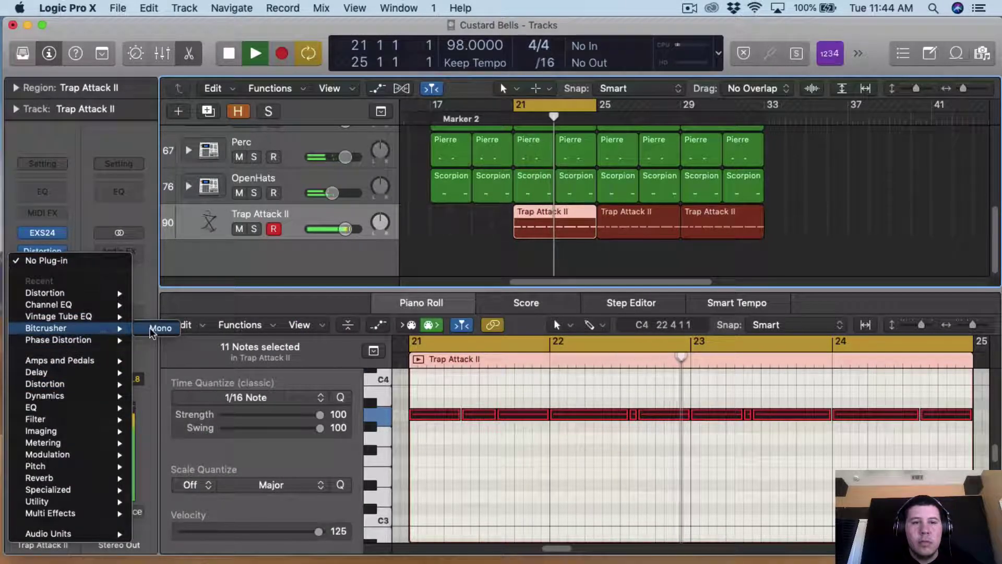
{"action": "key", "text": "Escape"}
{"action": "left_click", "coordinate": [42, 263]}
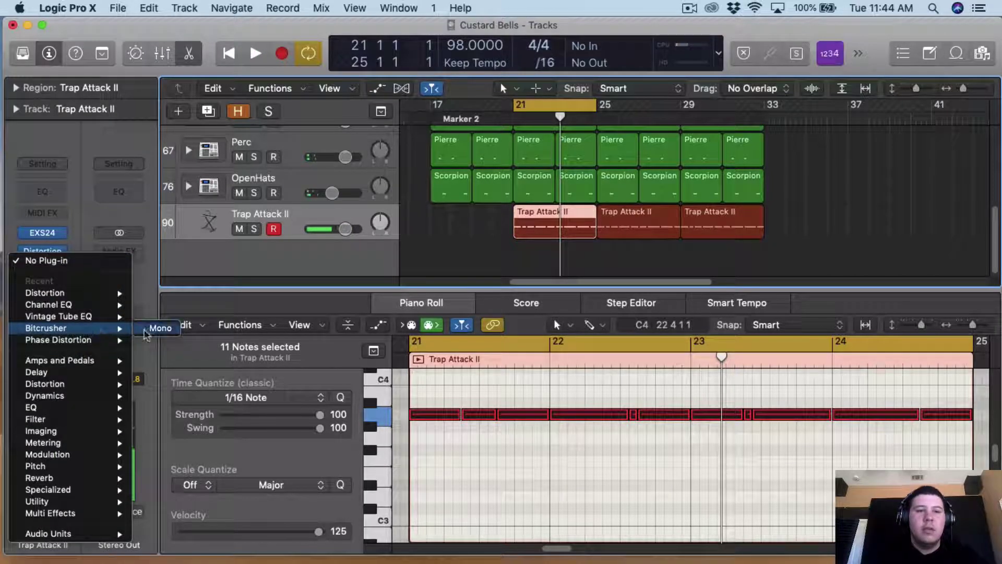
{"action": "left_click", "coordinate": [153, 327]}
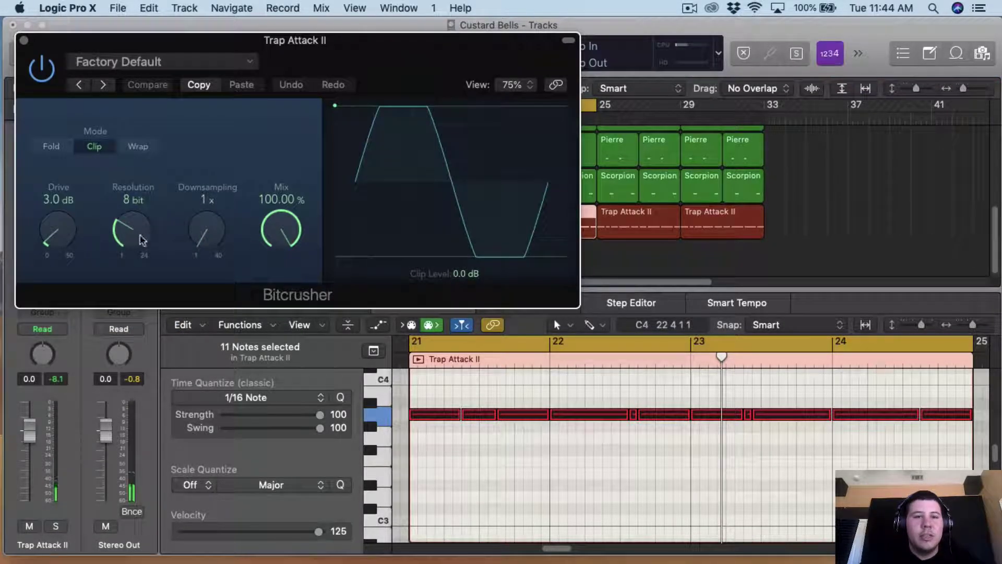
{"action": "left_click_drag", "start_coordinate": [141, 239], "coordinate": [140, 219]}
{"action": "key", "text": "super+w"}
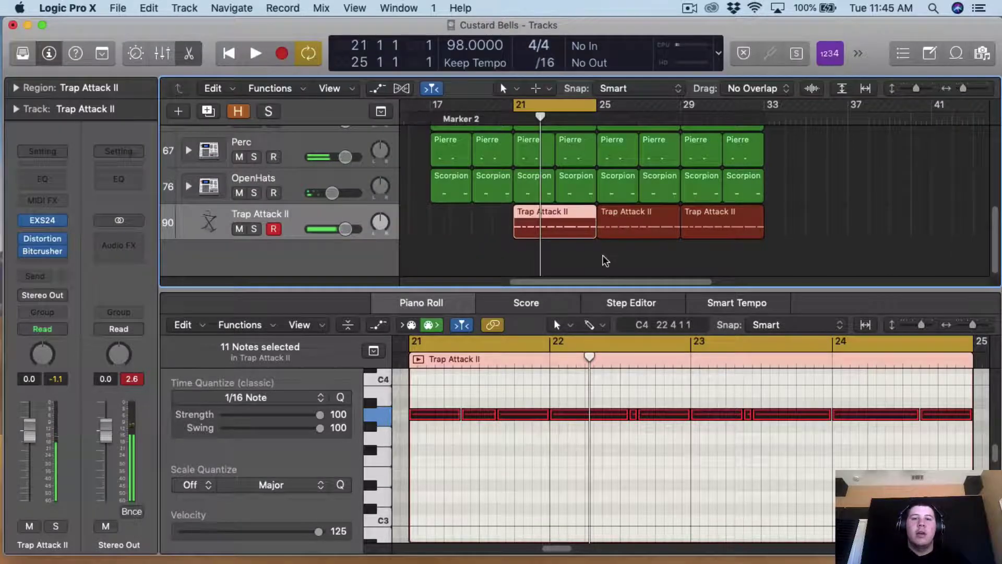
Deselect the regions, name the Trap Attack II track 808, and collapse the note editor.
{"action": "left_click", "coordinate": [606, 261]}
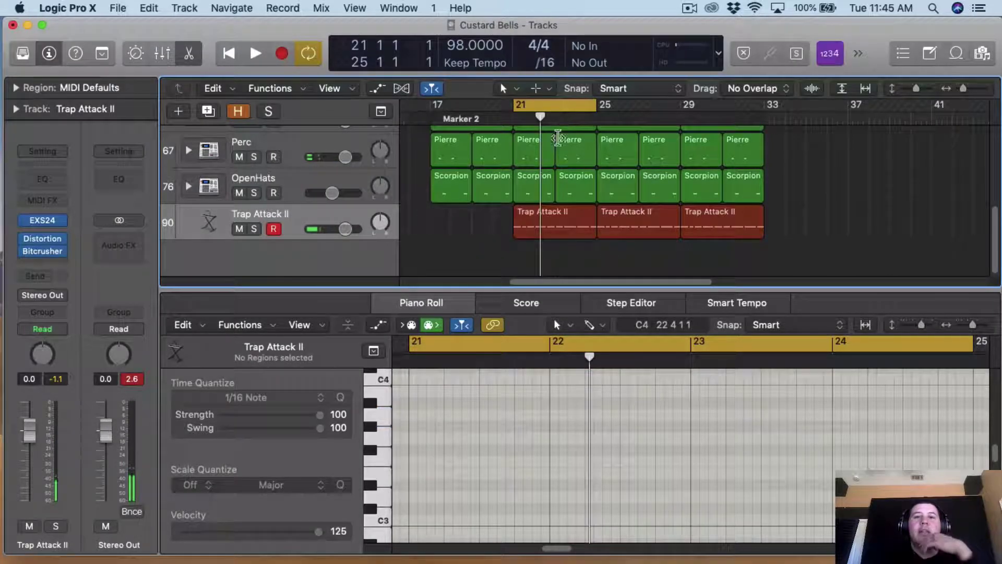
{"action": "scroll", "coordinate": [520, 139], "scroll_direction": "up", "scroll_amount": 3}
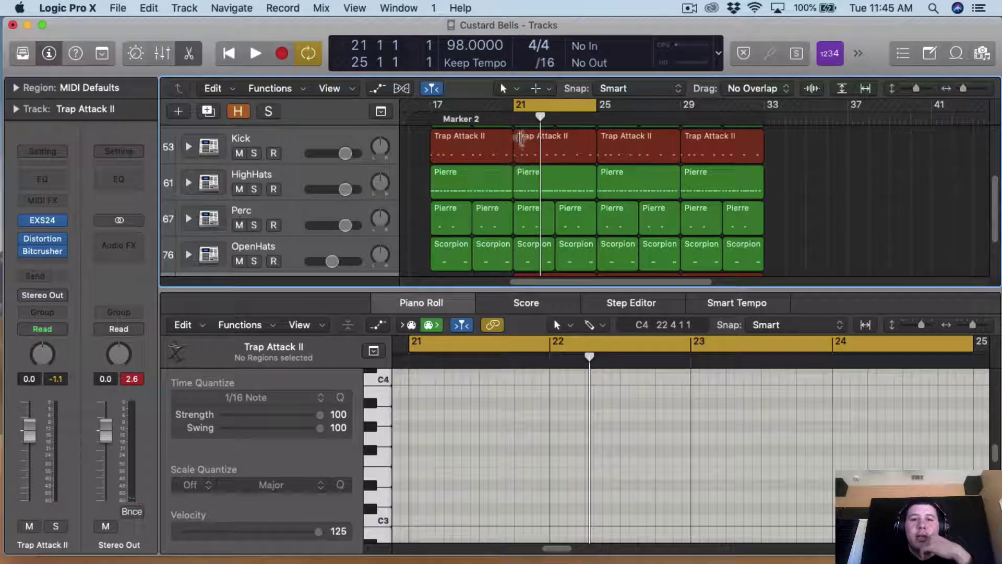
{"action": "left_click_drag", "start_coordinate": [515, 105], "coordinate": [434, 105]}
{"action": "scroll", "coordinate": [513, 174], "scroll_direction": "down", "scroll_amount": 3}
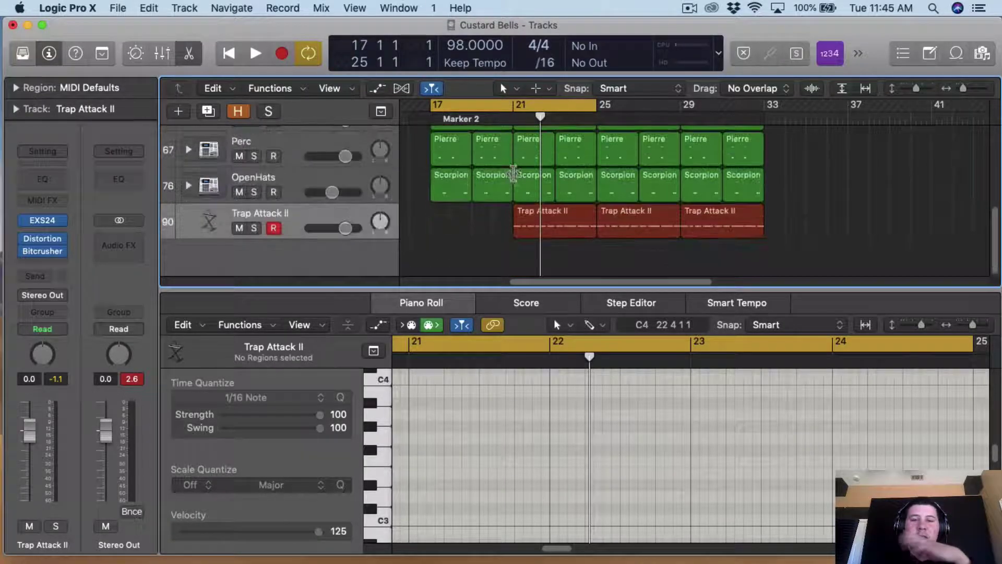
{"action": "double_click", "coordinate": [292, 210]}
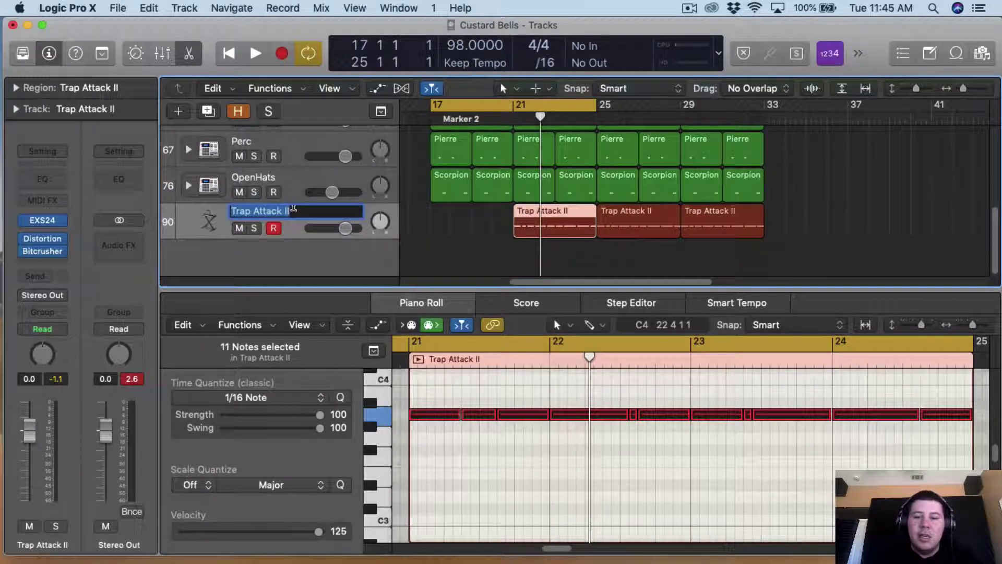
{"action": "type", "text": "808"}
{"action": "key", "text": "Return"}
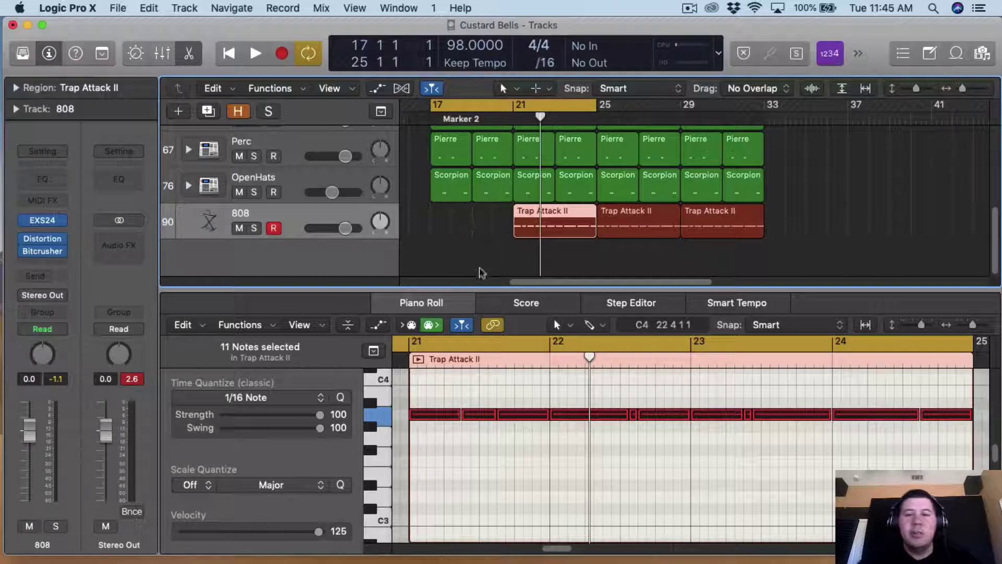
{"action": "left_click_drag", "start_coordinate": [481, 289], "coordinate": [553, 540]}
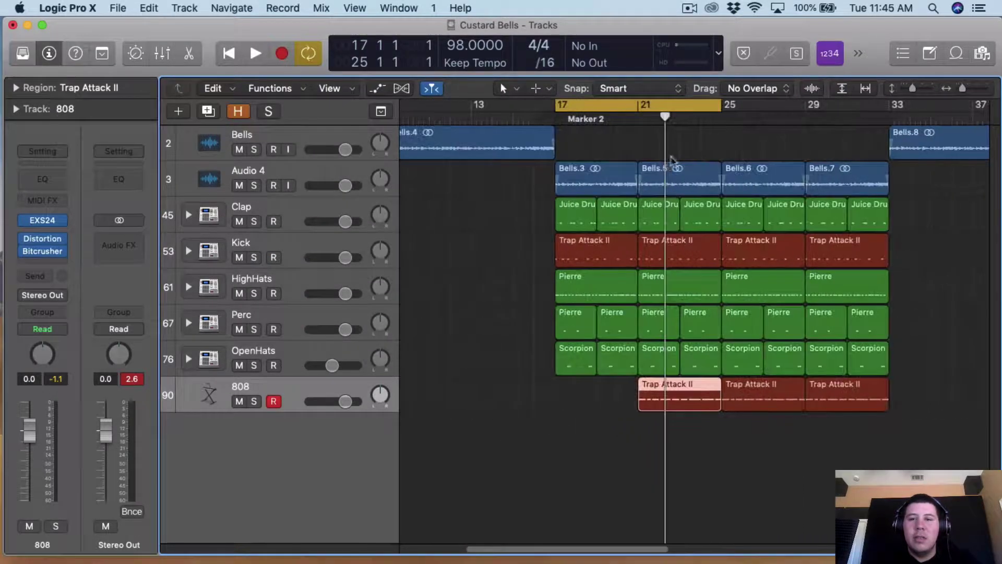
Extend the cycle range back so it starts at bar 1.
{"action": "left_click_drag", "start_coordinate": [962, 83], "coordinate": [958, 82]}
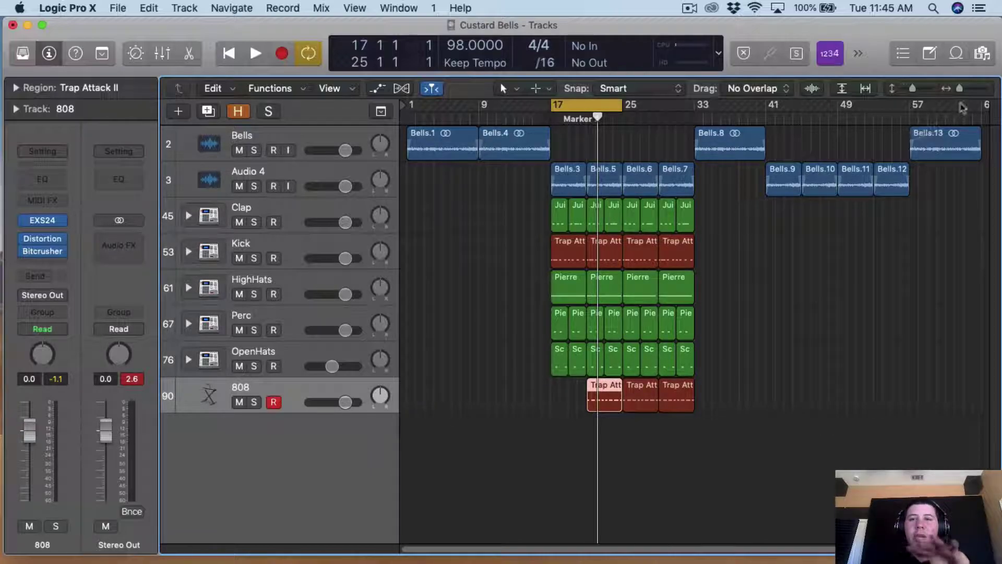
{"action": "left_click_drag", "start_coordinate": [554, 108], "coordinate": [314, 169]}
{"action": "left_click", "coordinate": [422, 205]}
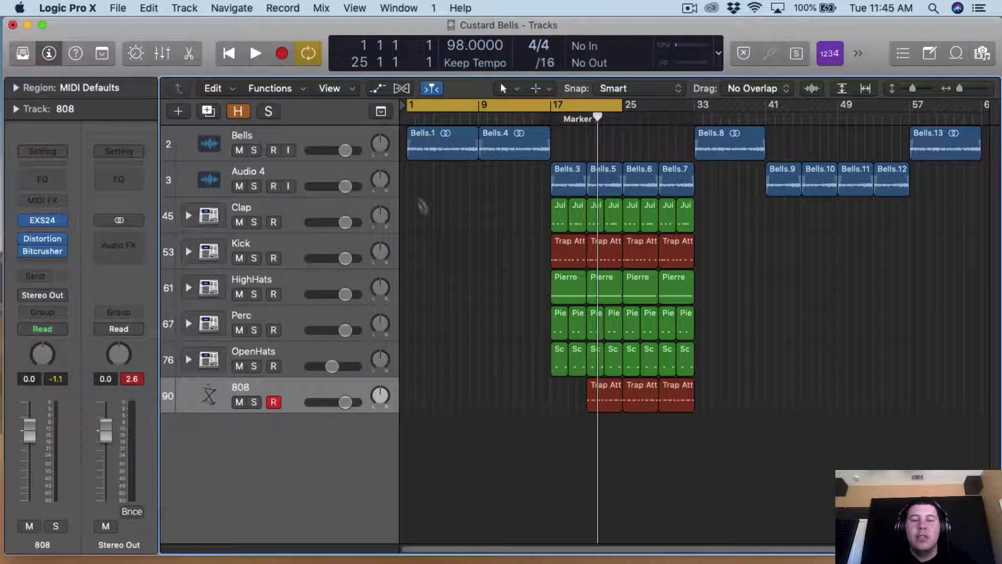
Play the beat from the song start, where the bell intro sounds.
{"action": "key", "text": "Return"}
{"action": "key", "text": "space"}
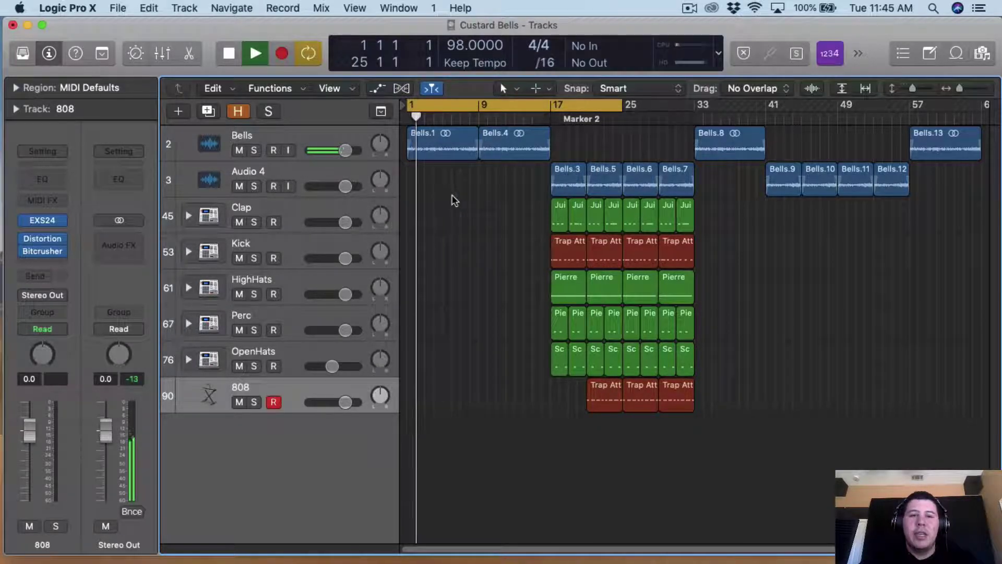
{"action": "left_click_drag", "start_coordinate": [966, 87], "coordinate": [969, 88]}
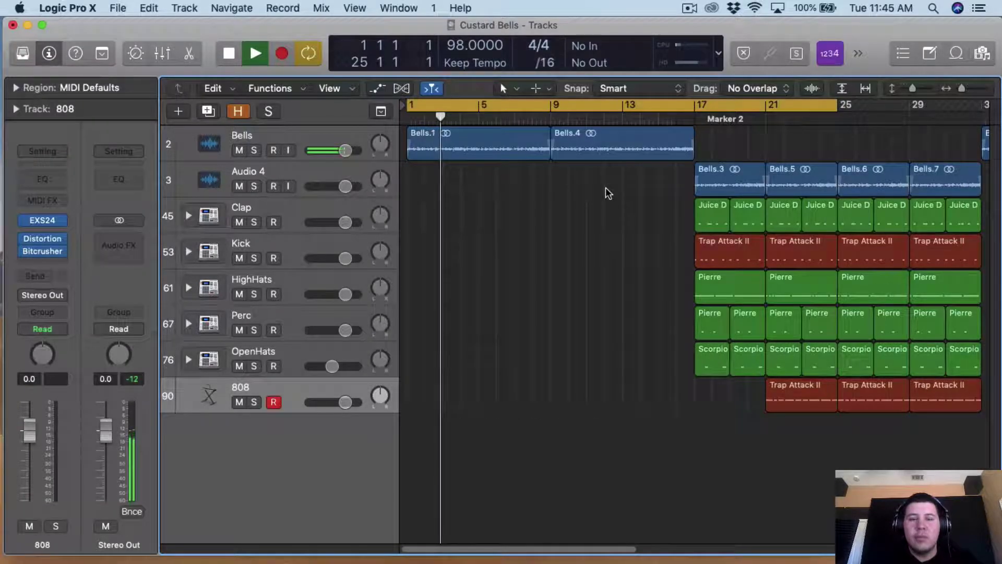
Widen the cycle range out to bar 33.
{"action": "left_click", "coordinate": [307, 136]}
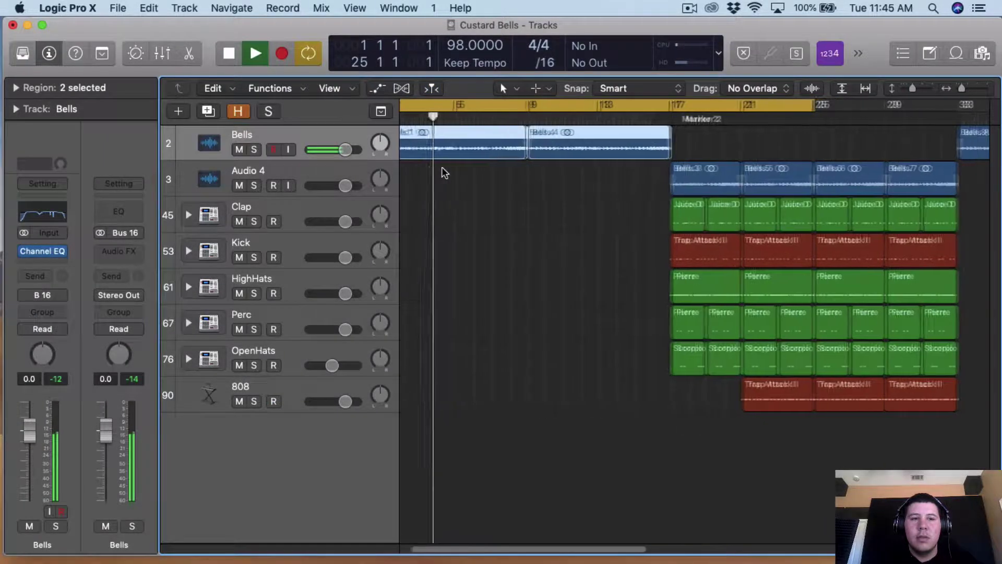
{"action": "scroll", "coordinate": [441, 167], "scroll_direction": "right", "scroll_amount": 5}
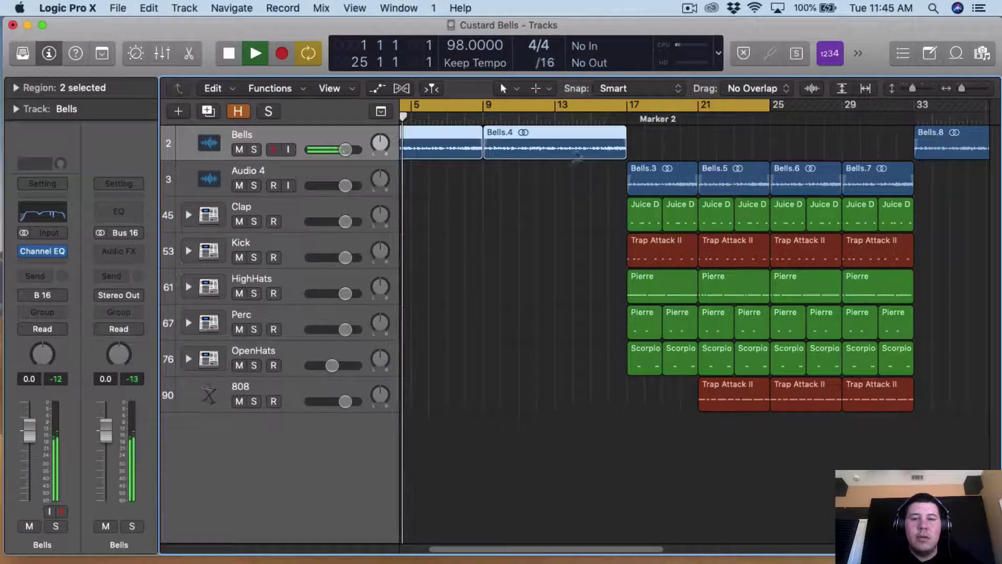
{"action": "scroll", "coordinate": [557, 161], "scroll_direction": "right", "scroll_amount": 1}
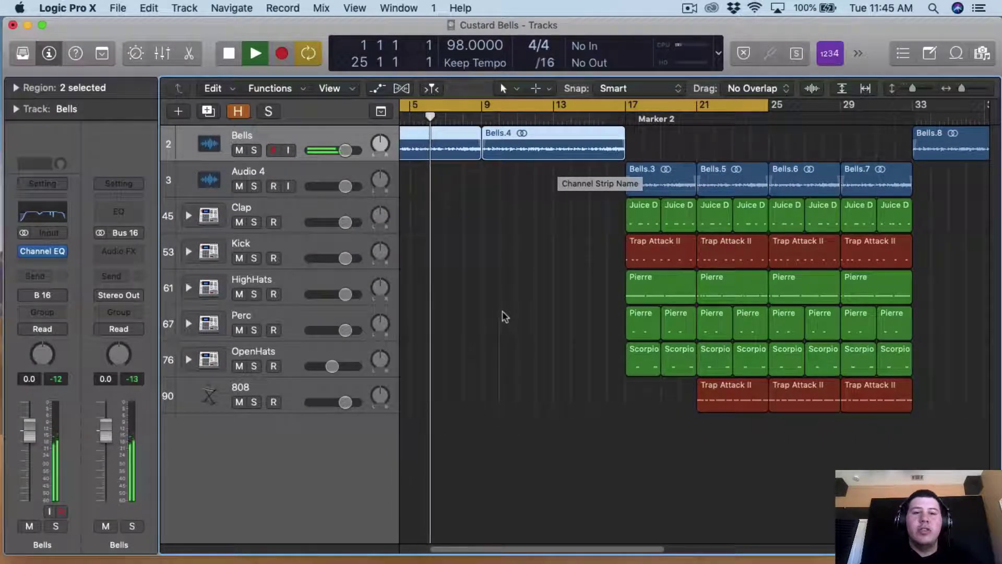
{"action": "scroll", "coordinate": [439, 276], "scroll_direction": "right", "scroll_amount": 3}
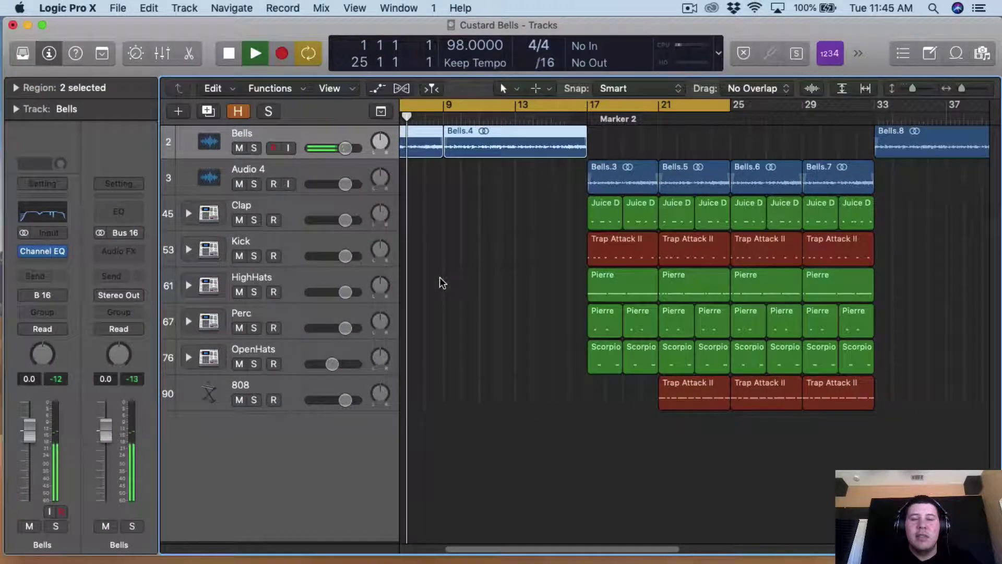
{"action": "scroll", "coordinate": [439, 277], "scroll_direction": "up", "scroll_amount": 1}
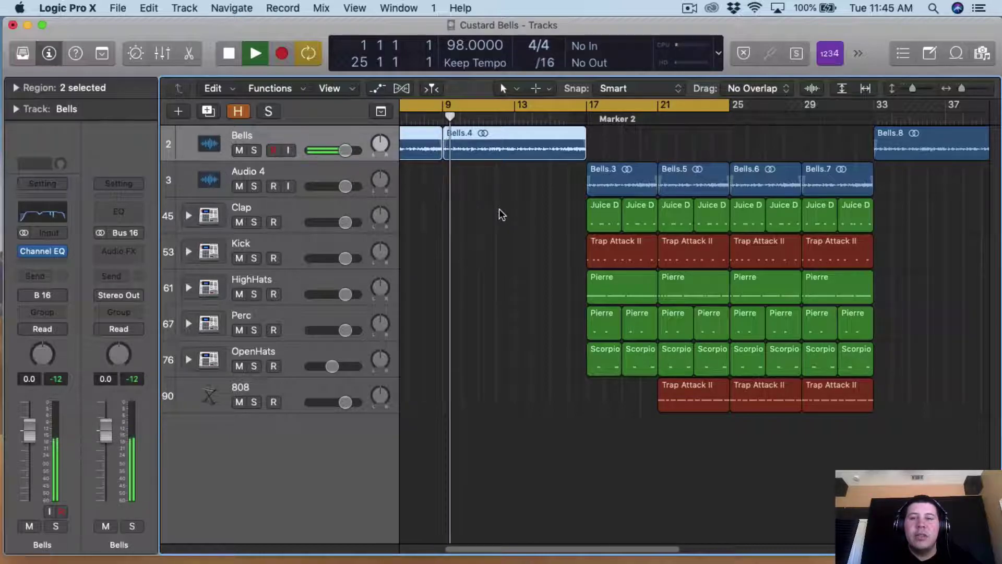
{"action": "left_click_drag", "start_coordinate": [736, 105], "coordinate": [869, 175]}
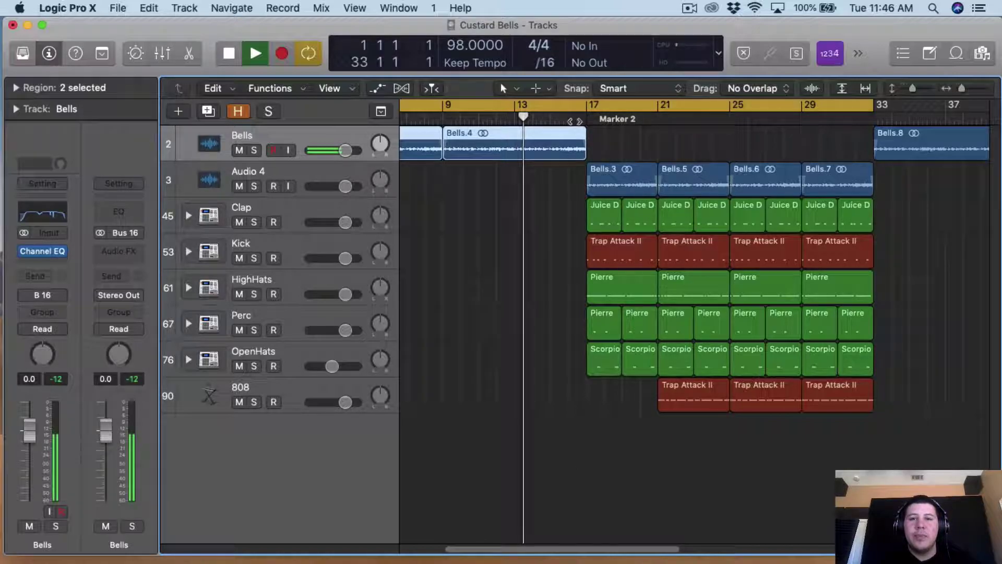
{"action": "scroll", "coordinate": [554, 234], "scroll_direction": "right", "scroll_amount": 1}
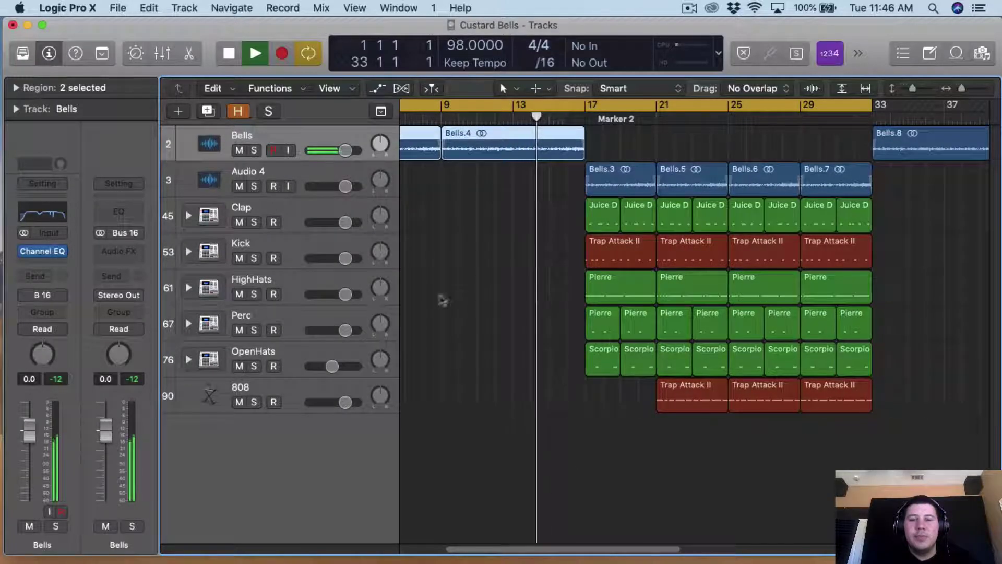
{"action": "scroll", "coordinate": [509, 303], "scroll_direction": "right", "scroll_amount": 2}
{"action": "mouse_move", "coordinate": [579, 221]}
{"action": "left_mouse_down"}
{"action": "mouse_move", "coordinate": [568, 225]}
{"action": "mouse_move", "coordinate": [578, 226]}
{"action": "left_mouse_up"}
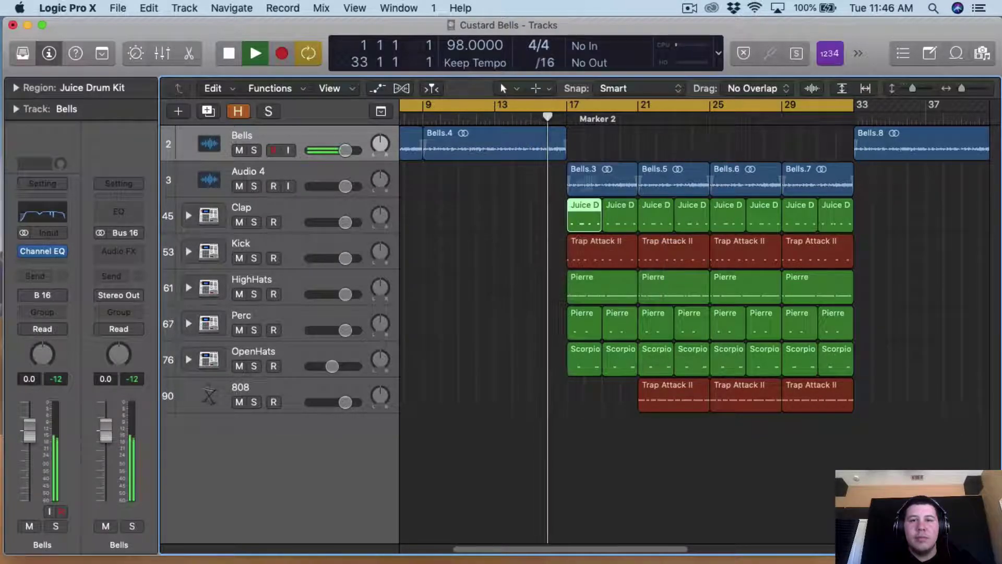
{"action": "left_click", "coordinate": [532, 306]}
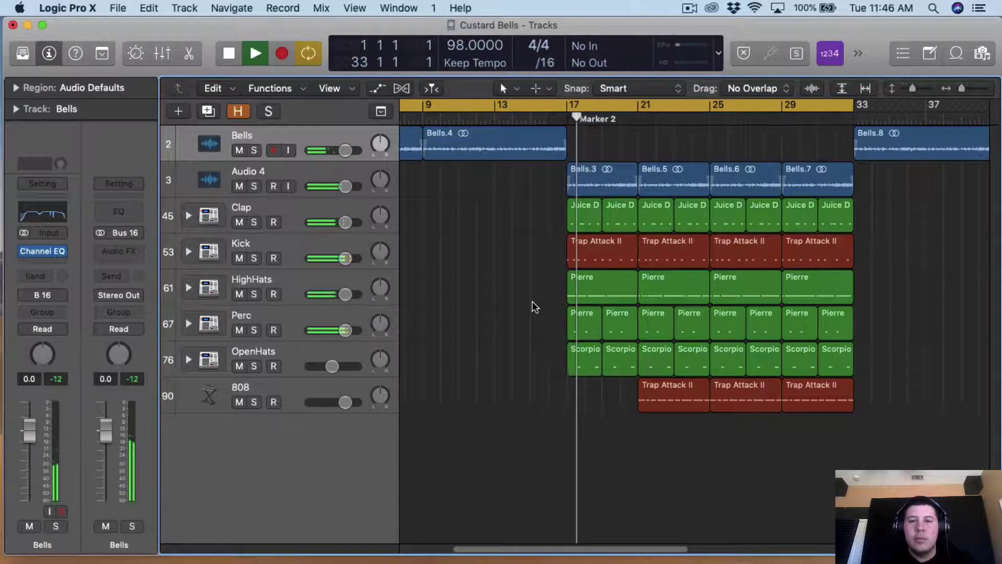
{"action": "scroll", "coordinate": [532, 301], "scroll_direction": "right", "scroll_amount": 3}
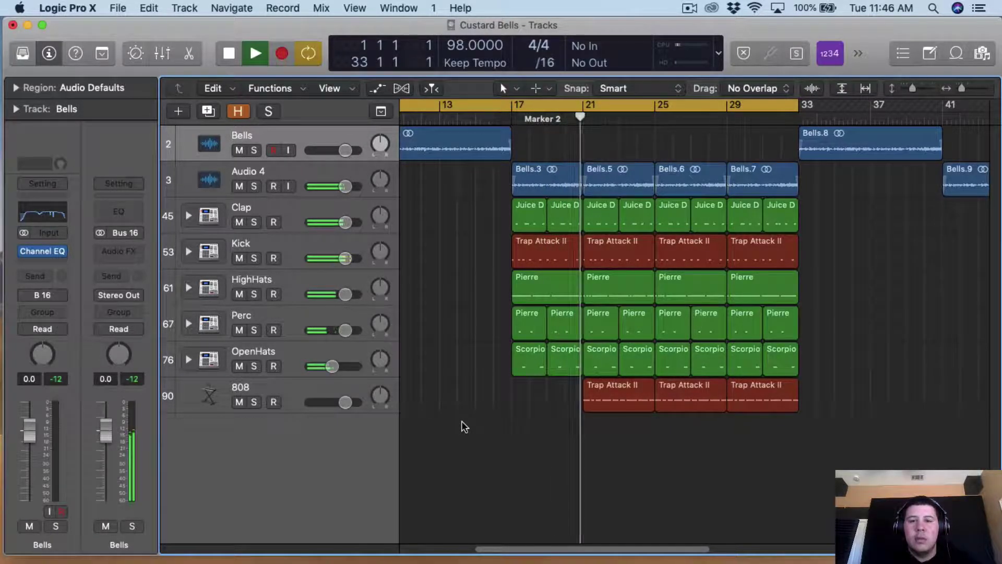
{"action": "left_click", "coordinate": [595, 406]}
{"action": "left_click", "coordinate": [602, 434]}
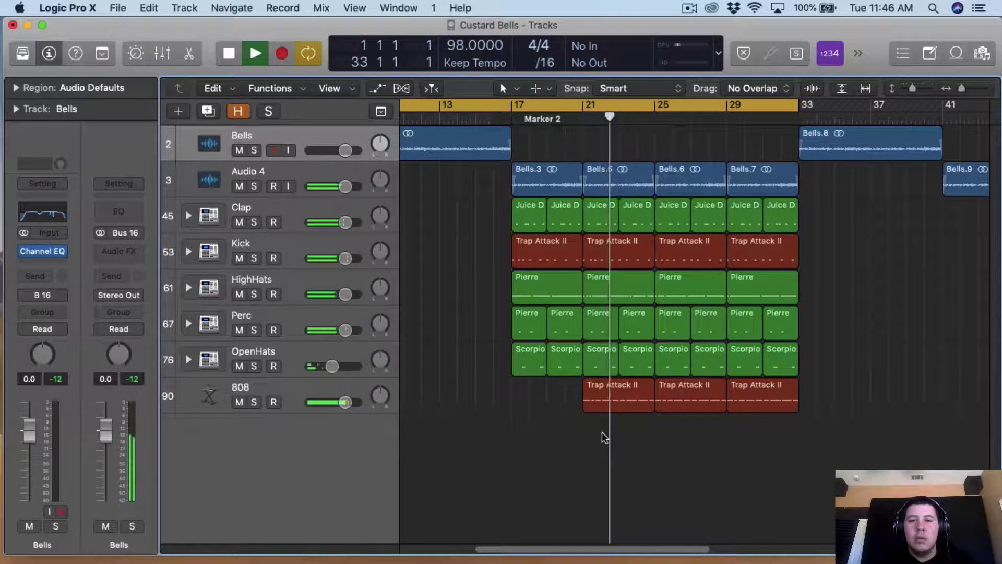
{"action": "scroll", "coordinate": [629, 410], "scroll_direction": "right", "scroll_amount": 2}
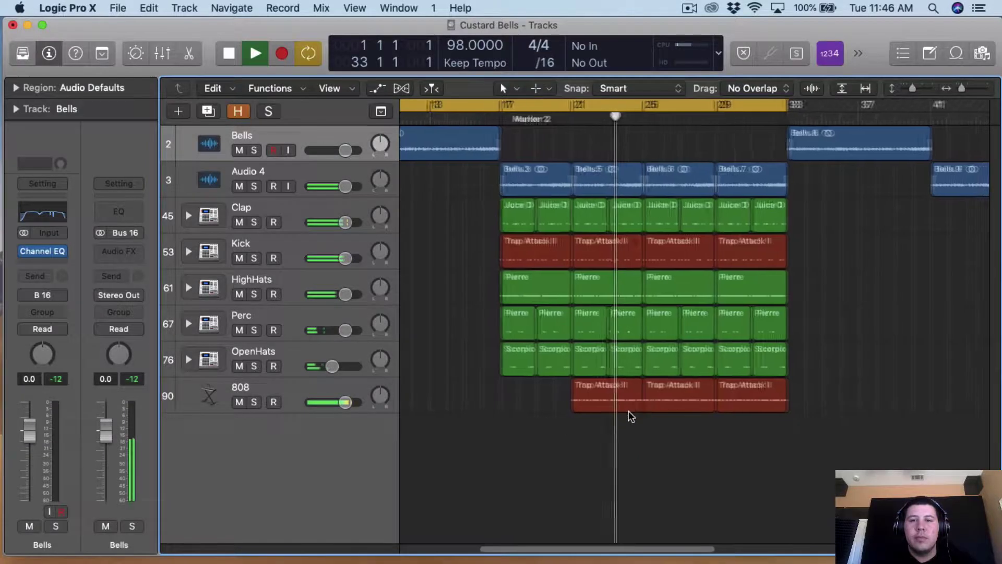
{"action": "scroll", "coordinate": [630, 410], "scroll_direction": "right", "scroll_amount": 1}
{"action": "scroll", "coordinate": [629, 411], "scroll_direction": "right", "scroll_amount": 2}
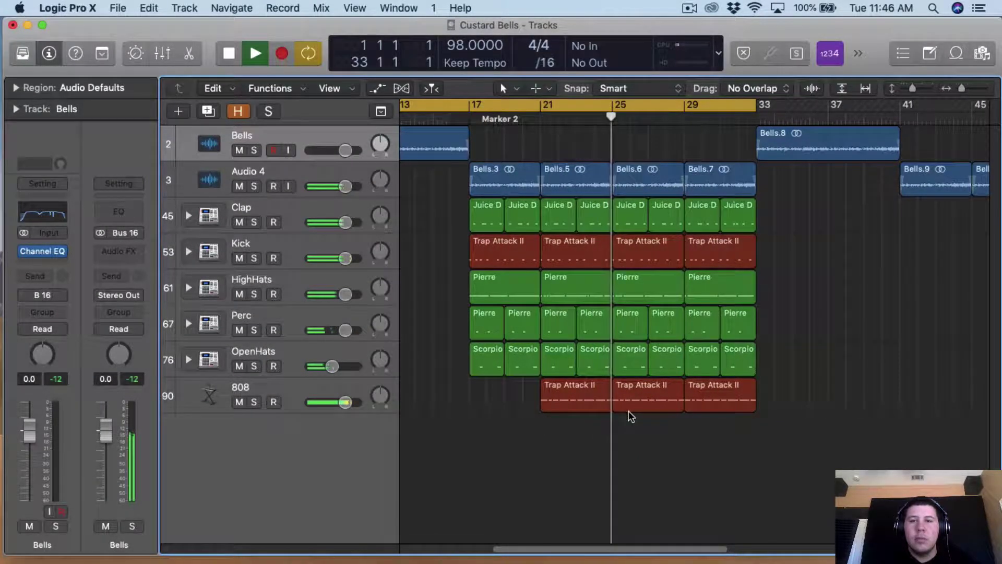
{"action": "scroll", "coordinate": [629, 411], "scroll_direction": "right", "scroll_amount": 2}
Turn off cycle and delete the third Trap Attack II region on the 808 track.
{"action": "left_click", "coordinate": [684, 108]}
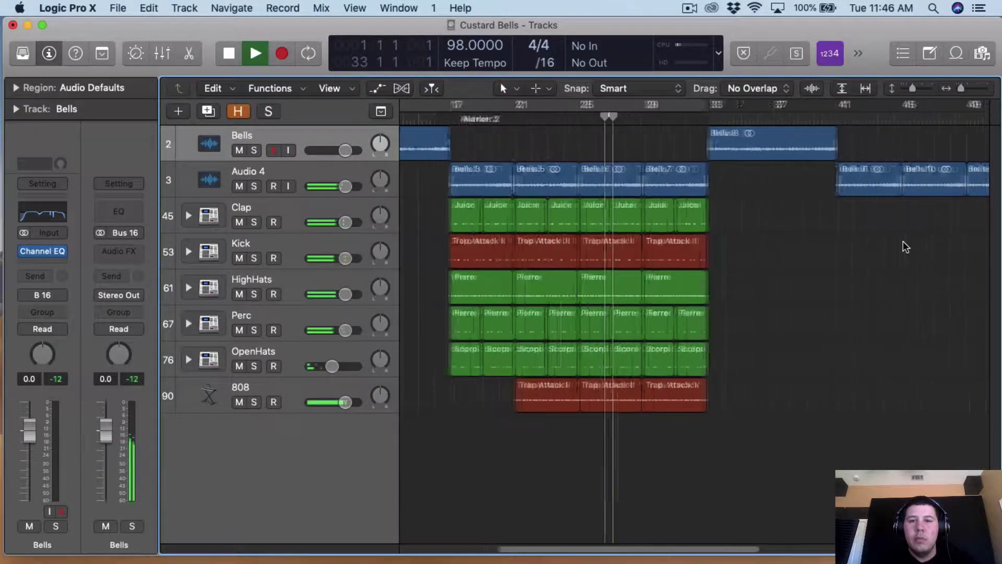
{"action": "scroll", "coordinate": [862, 258], "scroll_direction": "right", "scroll_amount": 5}
{"action": "scroll", "coordinate": [746, 315], "scroll_direction": "left", "scroll_amount": 2}
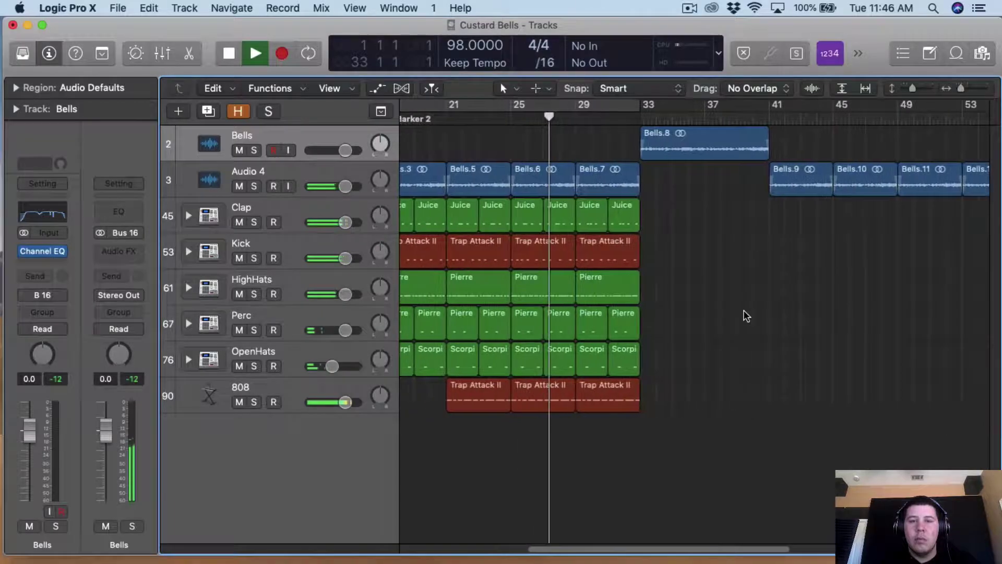
{"action": "scroll", "coordinate": [745, 316], "scroll_direction": "left", "scroll_amount": 2}
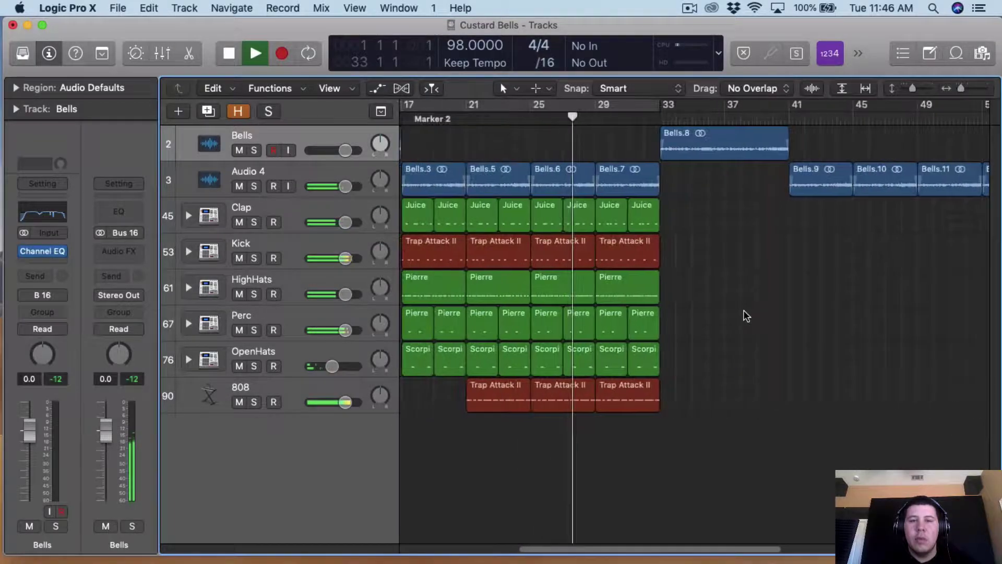
{"action": "left_click", "coordinate": [639, 390]}
{"action": "key", "text": "Delete"}
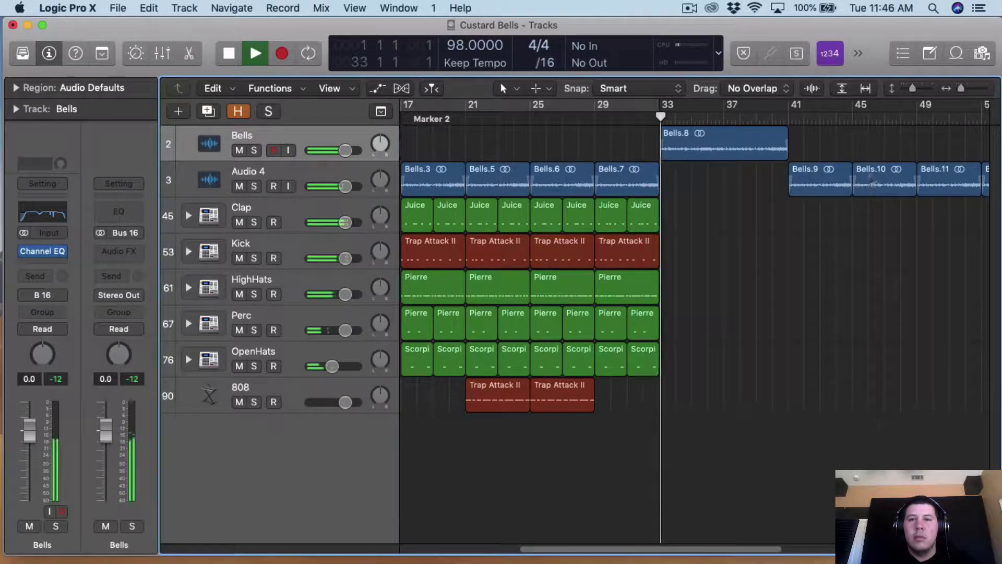
Stop playback at bar 33 and zoom out to show bars 1 through 65.
{"action": "key", "text": "space"}
{"action": "left_click_drag", "start_coordinate": [964, 88], "coordinate": [960, 89]}
{"action": "scroll", "coordinate": [817, 289], "scroll_direction": "left", "scroll_amount": 5}
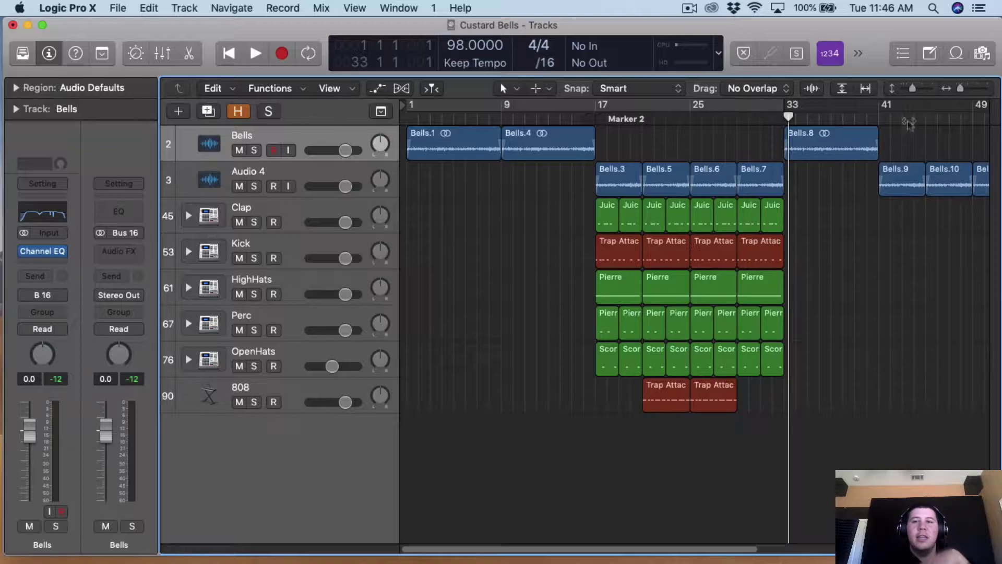
{"action": "left_click_drag", "start_coordinate": [962, 88], "coordinate": [959, 89]}
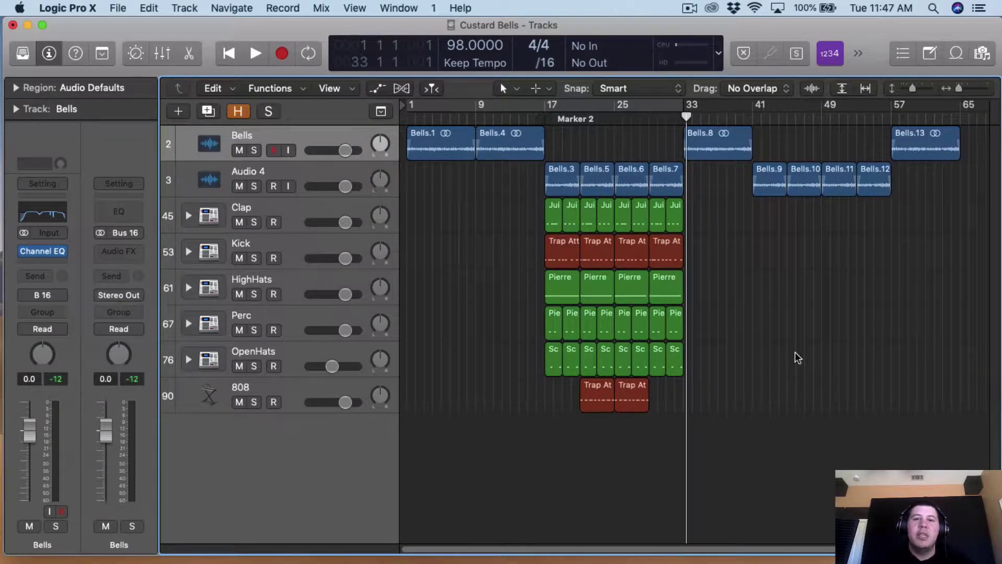